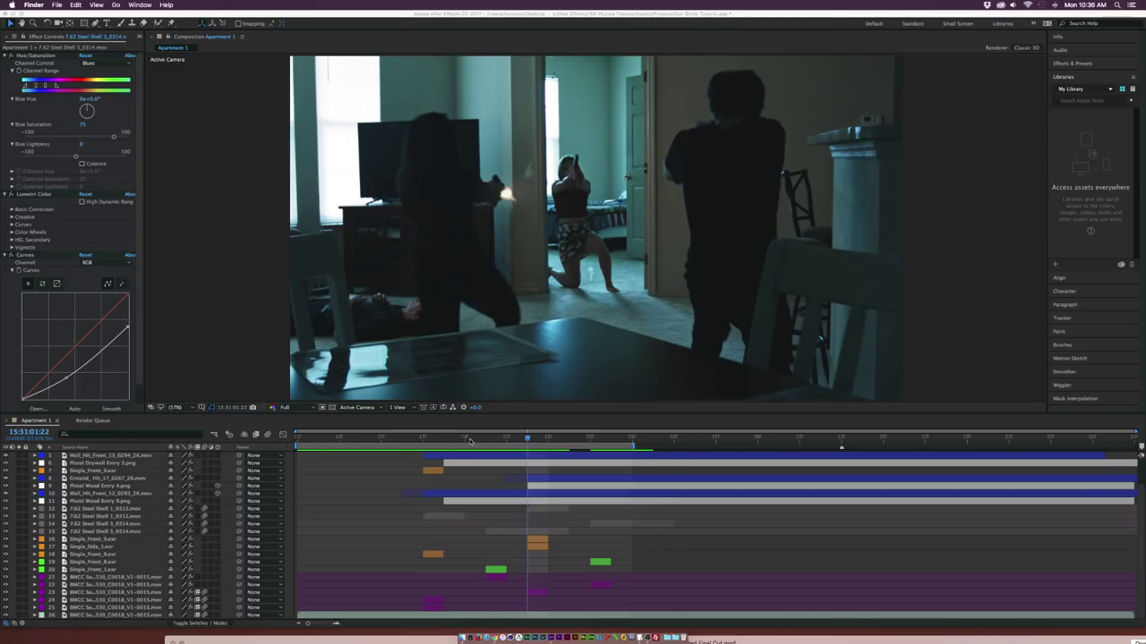
# Step: Switch to Chrome and browse the ActionVFX product collections and the Free VFX category, ending back at all collections
pyautogui.click(491, 637)
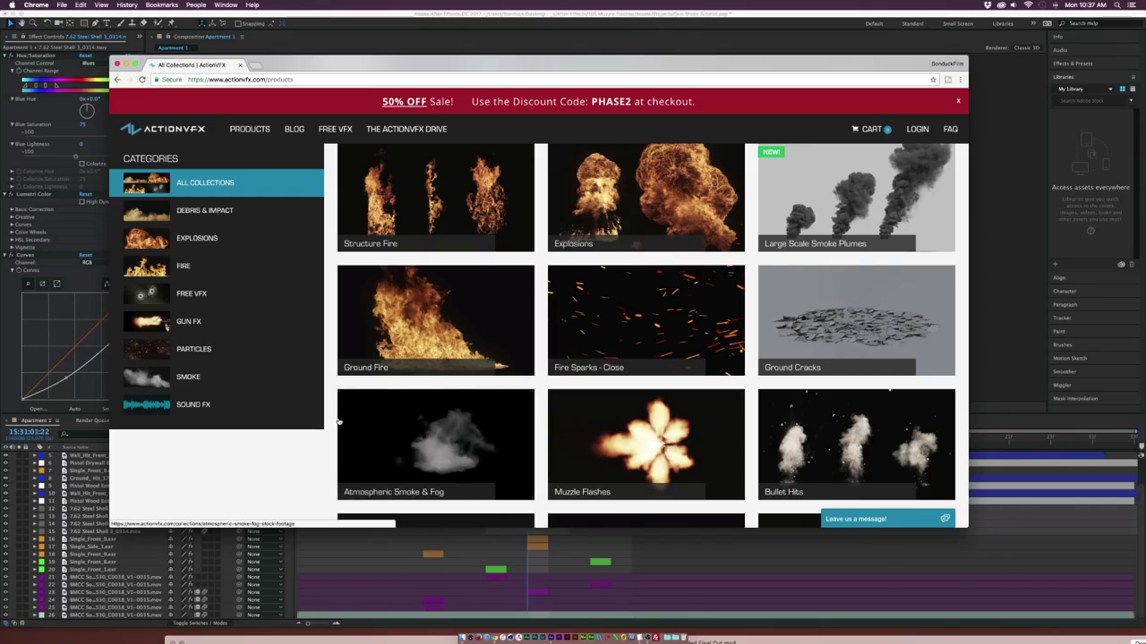
pyautogui.scroll(-5, 614, 295)
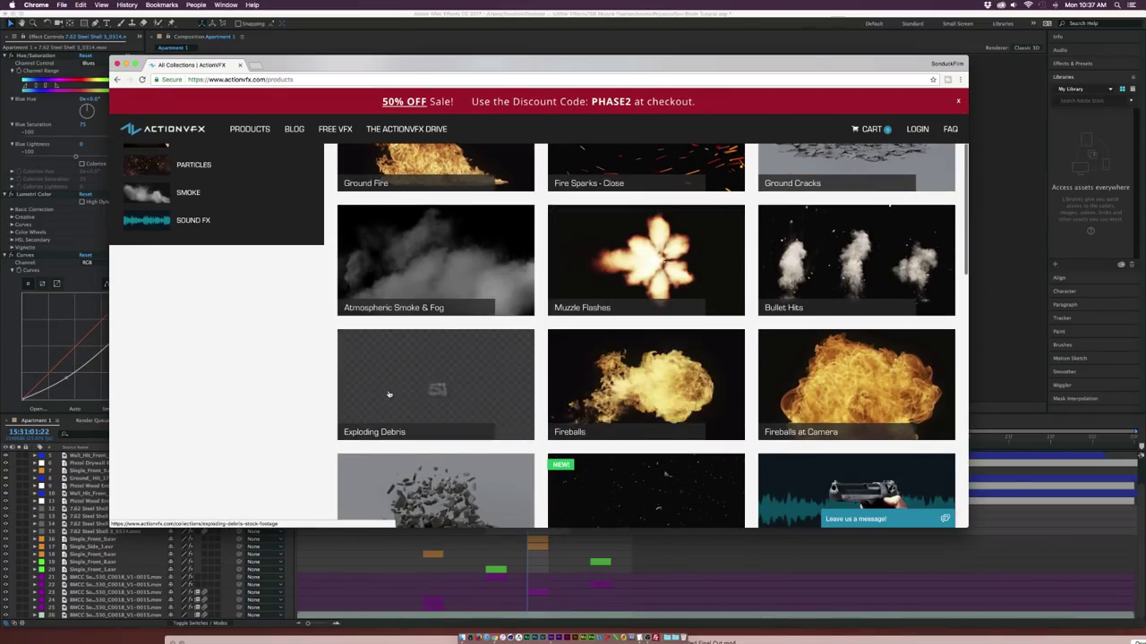
pyautogui.scroll(-7, 420, 386)
pyautogui.scroll(-3, 327, 389)
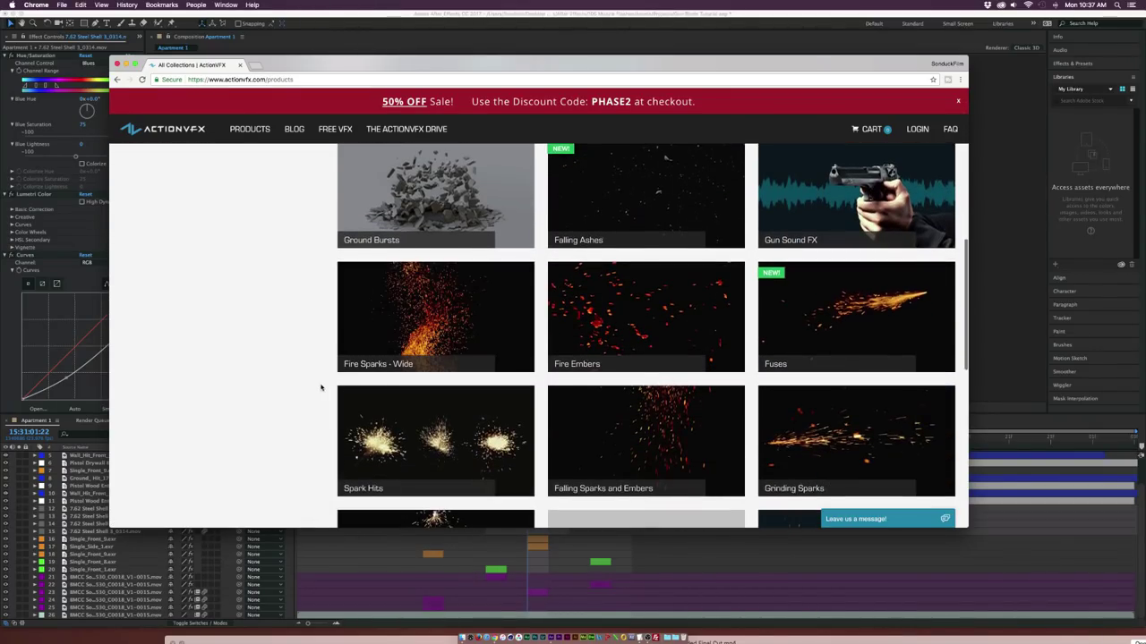
pyautogui.scroll(15, 307, 388)
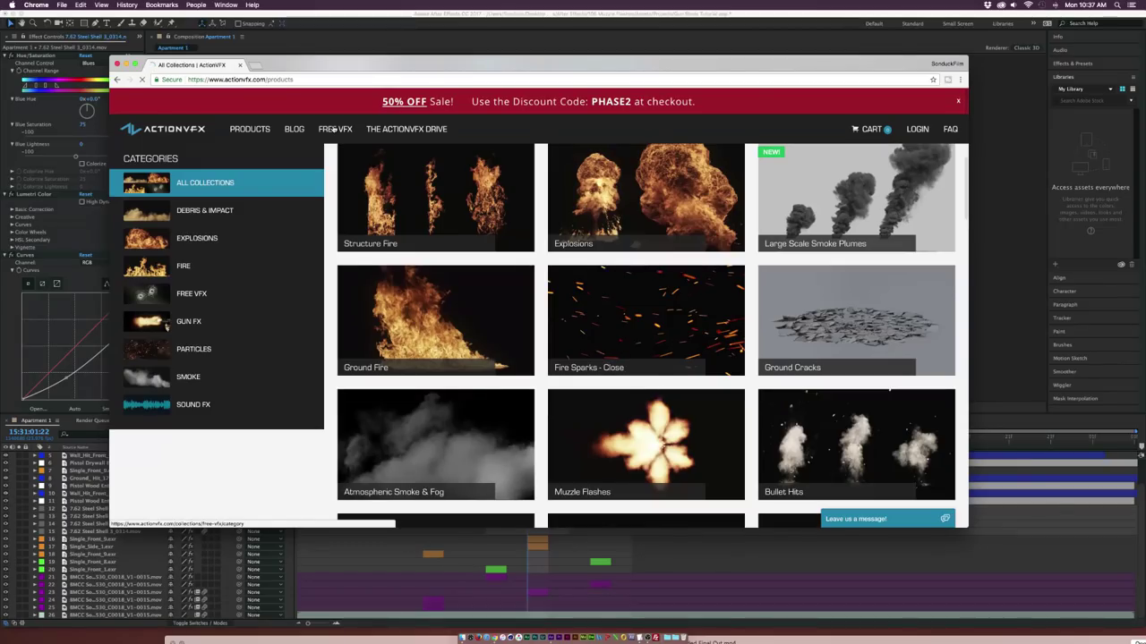
pyautogui.click(334, 131)
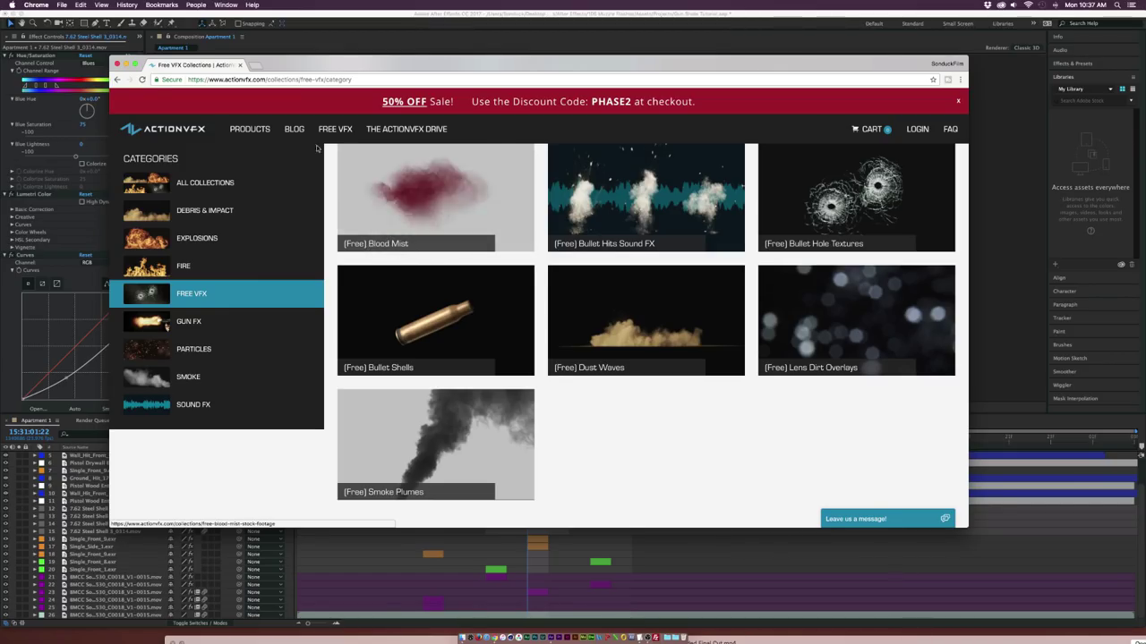
pyautogui.click(261, 130)
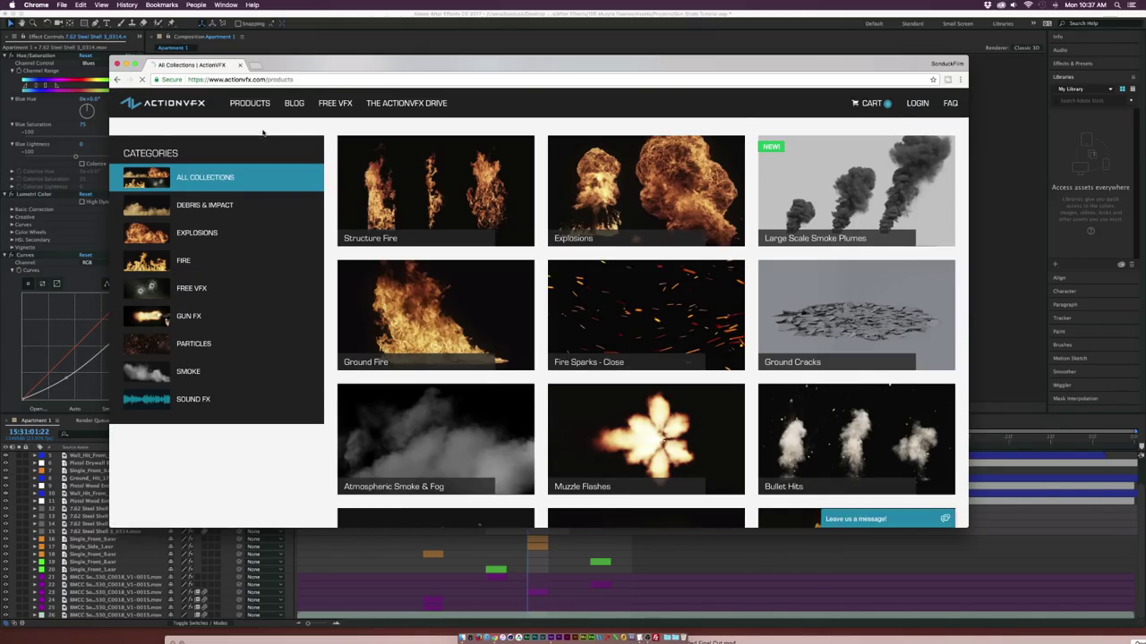
pyautogui.moveTo(461, 71); pyautogui.dragTo(280, 85)
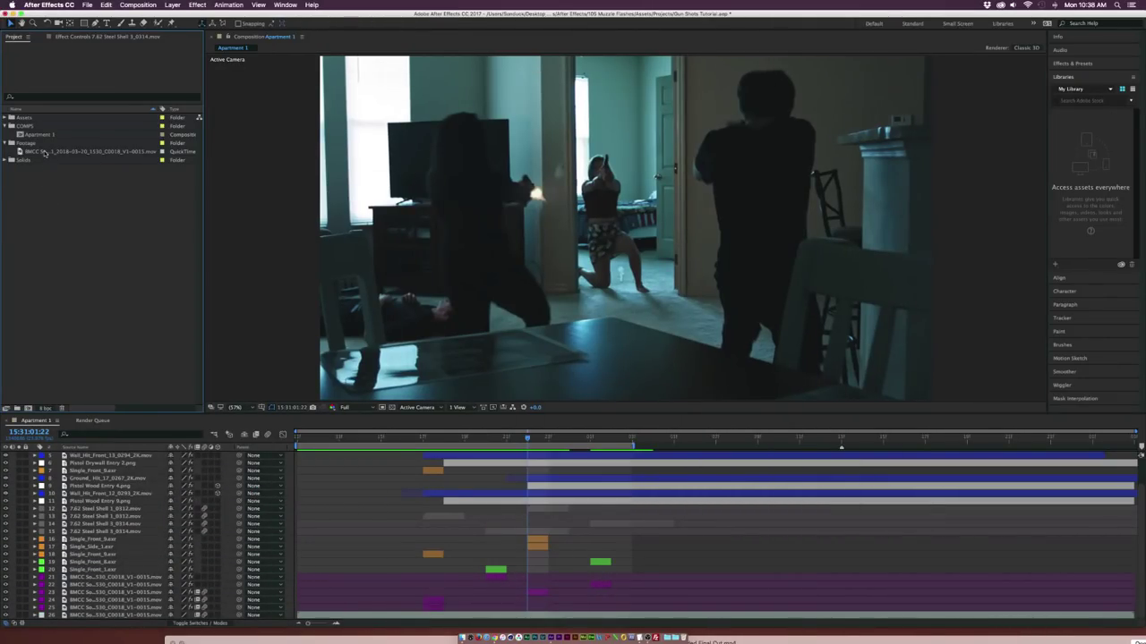
# Step: Create a new composition from the BMCC apartment clip in the Footage folder and play a preview
pyautogui.click(27, 152)
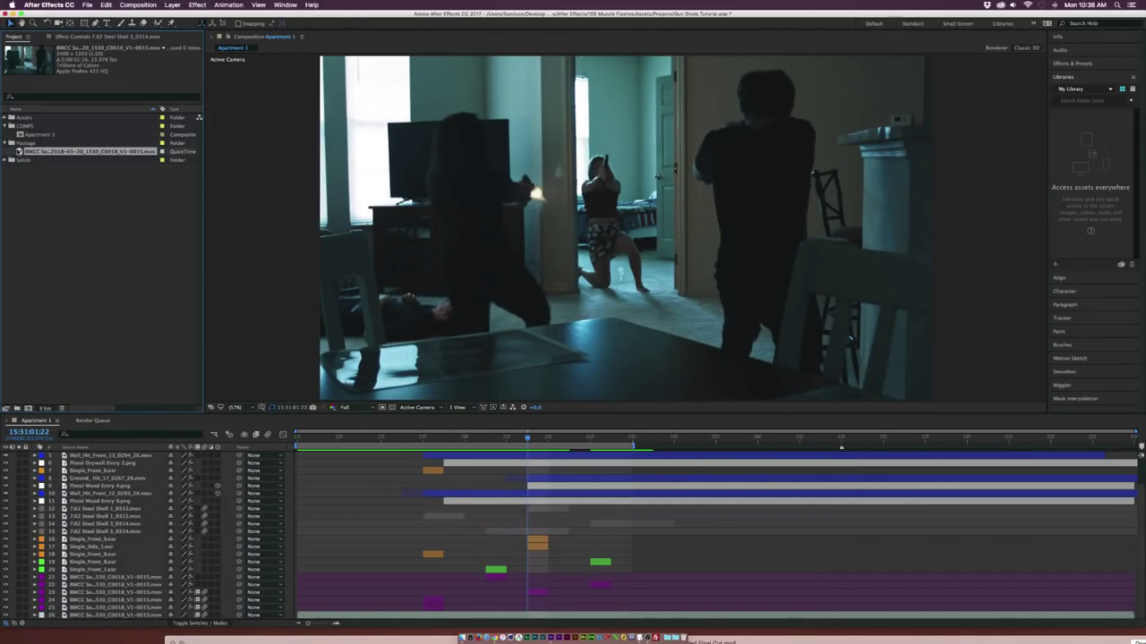
pyautogui.moveTo(18, 152); pyautogui.dragTo(27, 409)
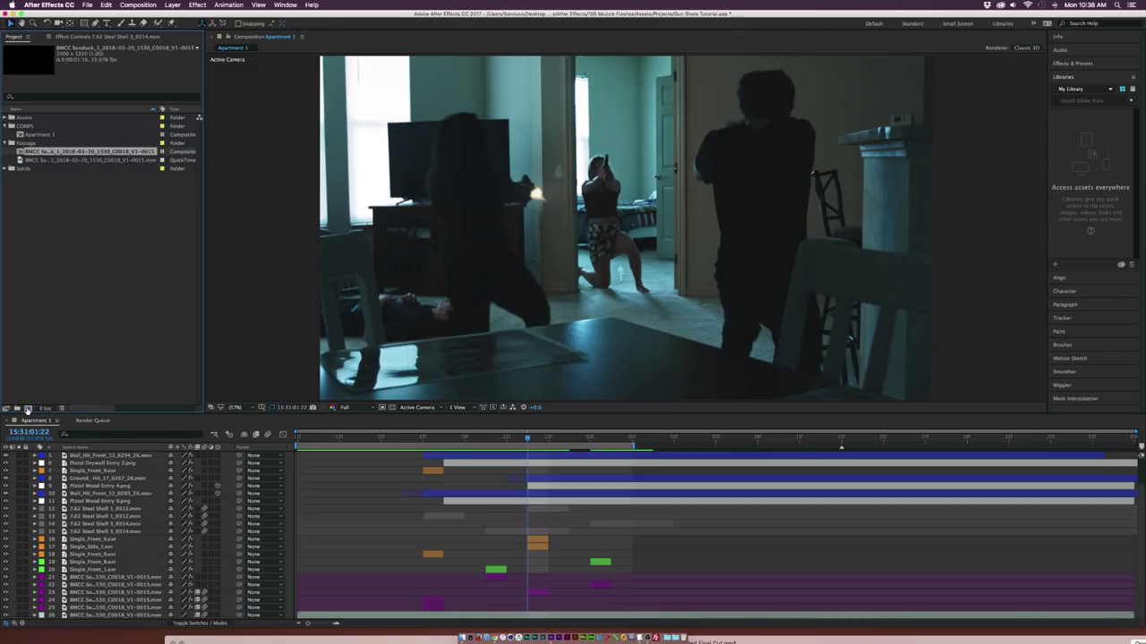
pyautogui.press('space')
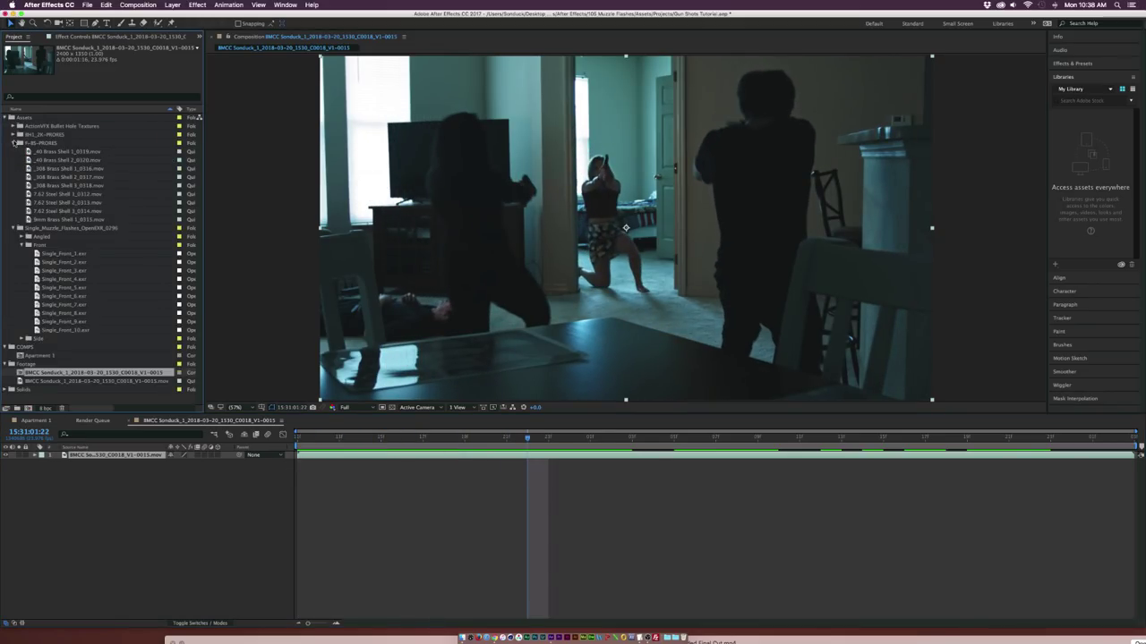
# Step: Tidy the Assets folders, then preview Single_Front_1.exr and Single_Front_5.exr with the transparency grid turned off
pyautogui.click(13, 142)
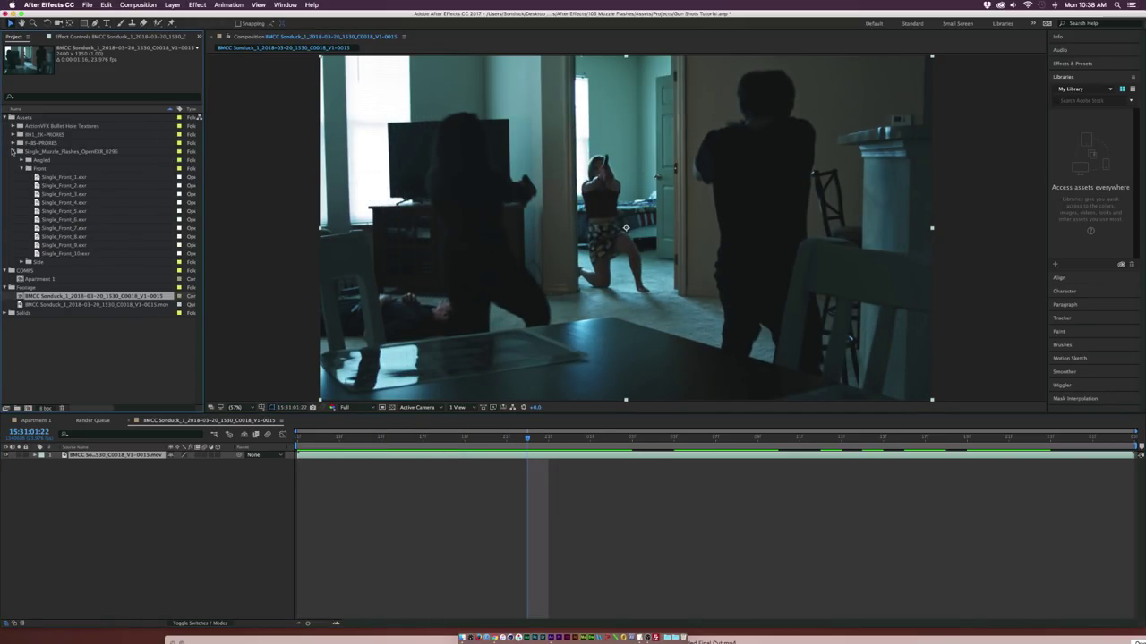
pyautogui.click(13, 151)
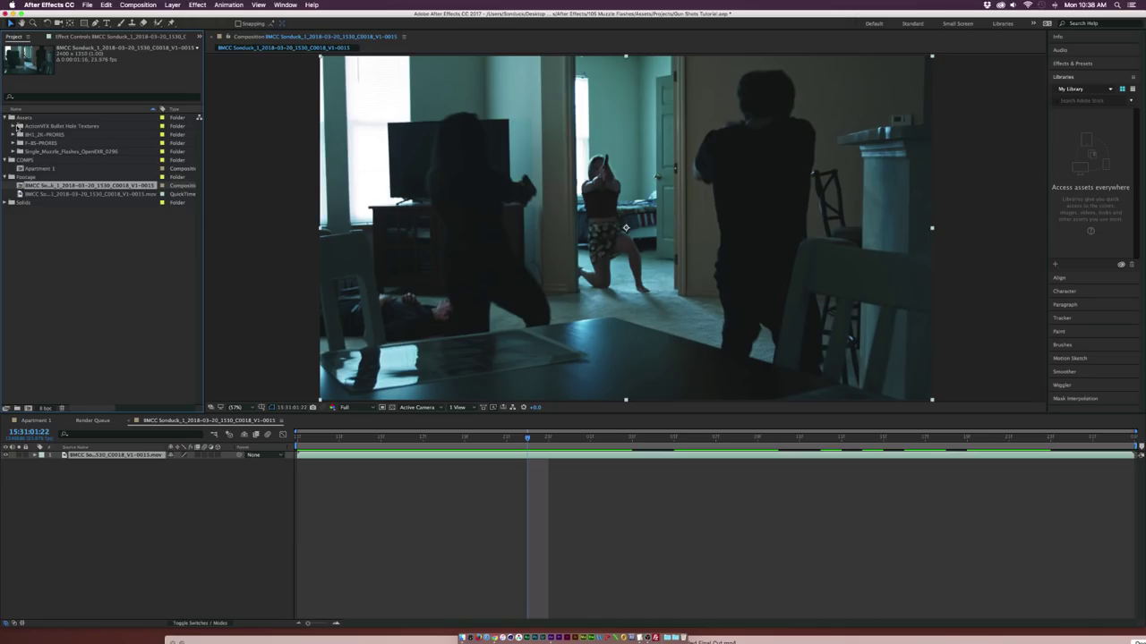
pyautogui.click(12, 152)
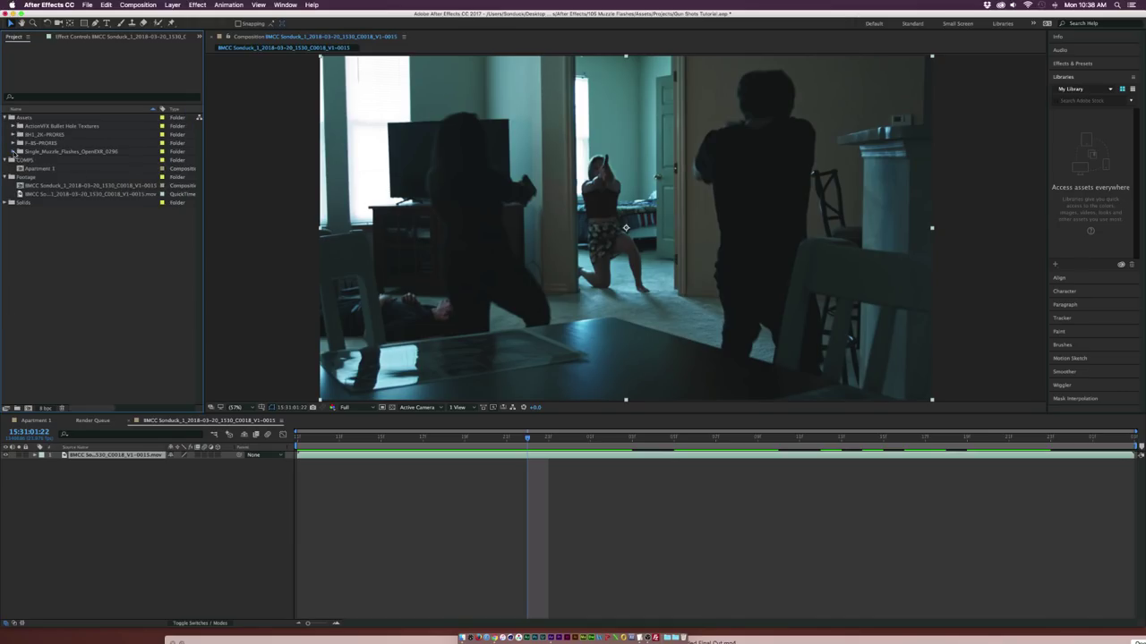
pyautogui.doubleClick(37, 177)
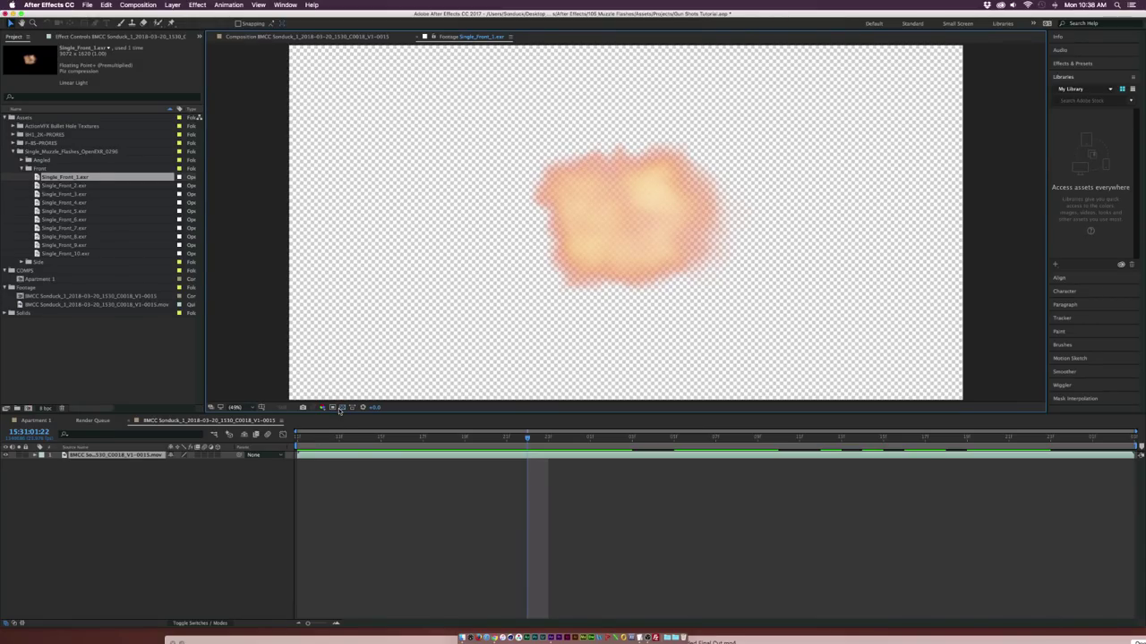
pyautogui.click(342, 407)
pyautogui.doubleClick(37, 212)
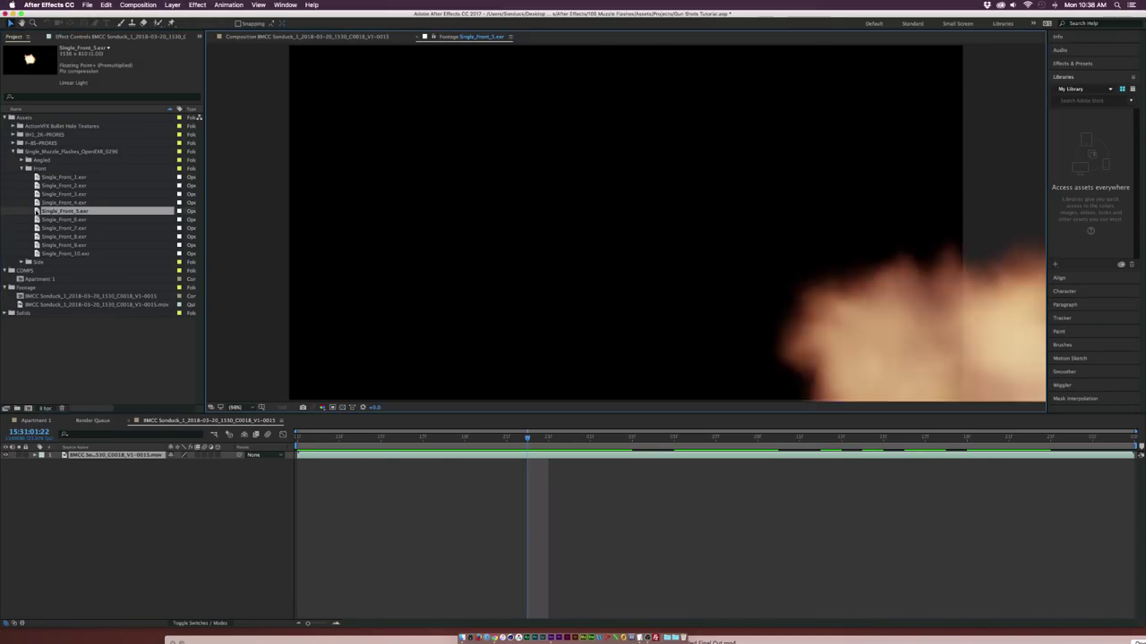
# Step: Compare the angled flashes Single_Angled_2.exr and Single_Angled_6.exr with the front flash Single_Front_4.exr
pyautogui.click(22, 160)
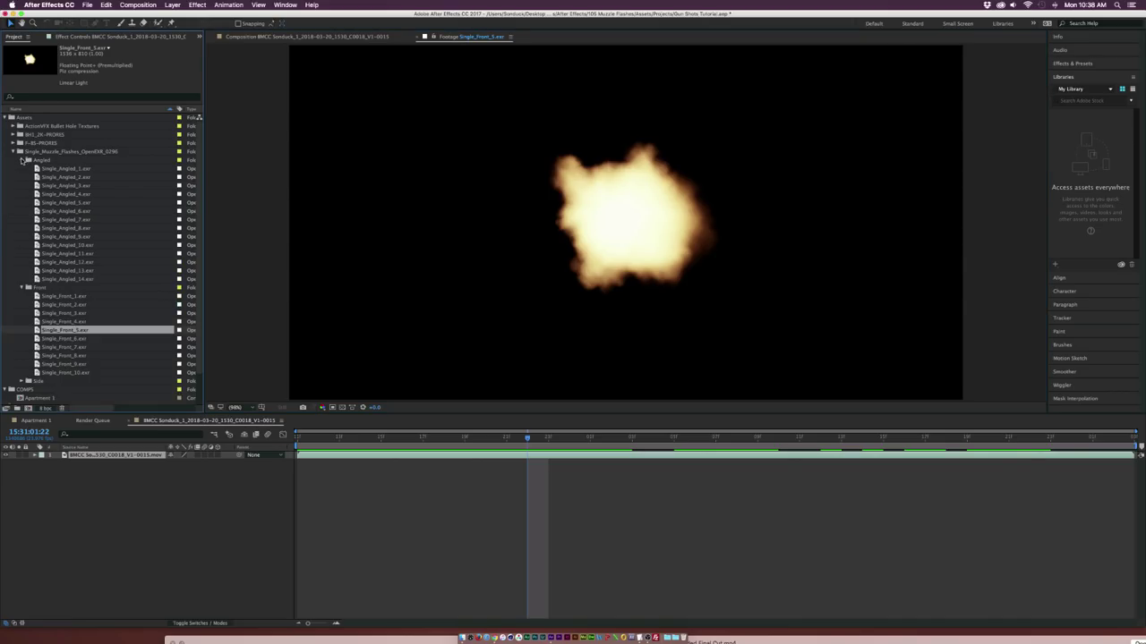
pyautogui.doubleClick(36, 176)
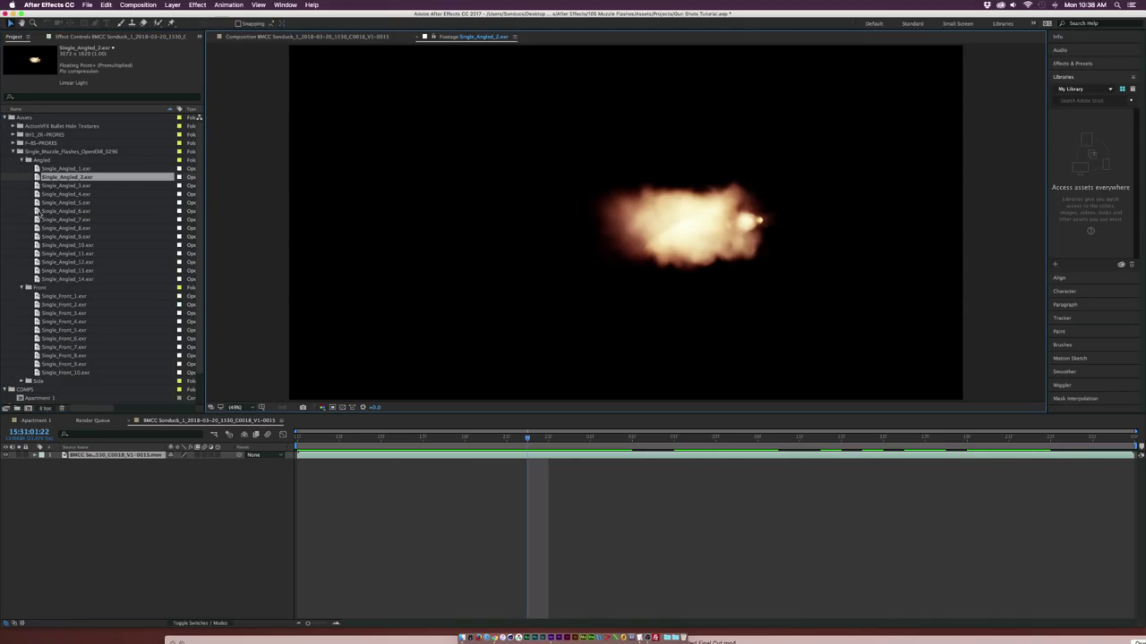
pyautogui.scroll(-2, 41, 213)
pyautogui.doubleClick(54, 176)
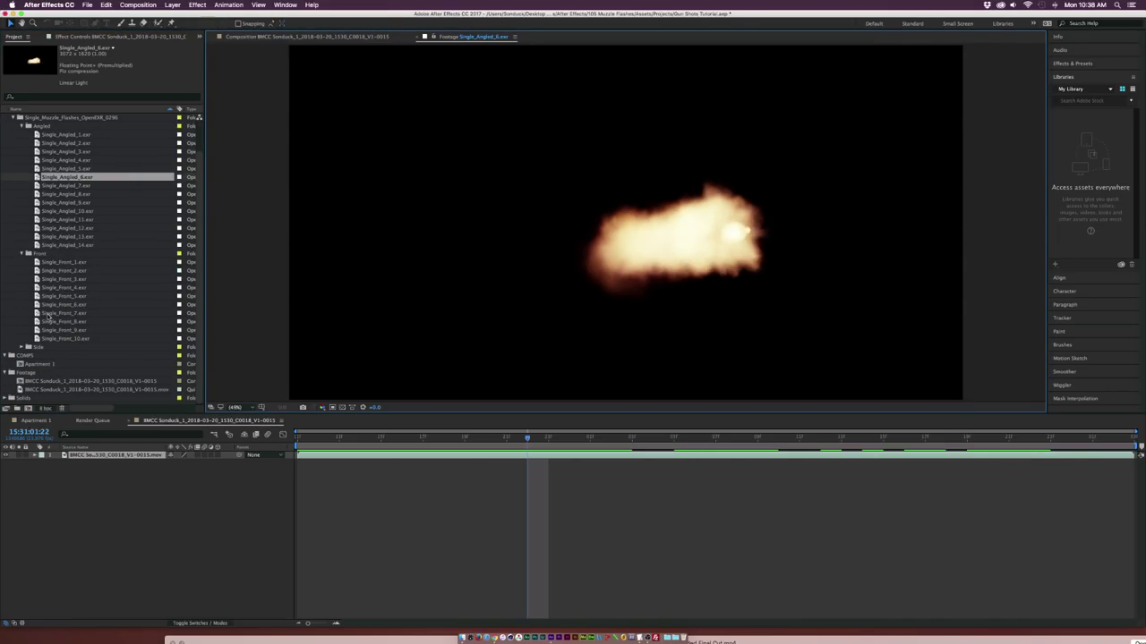
pyautogui.doubleClick(54, 287)
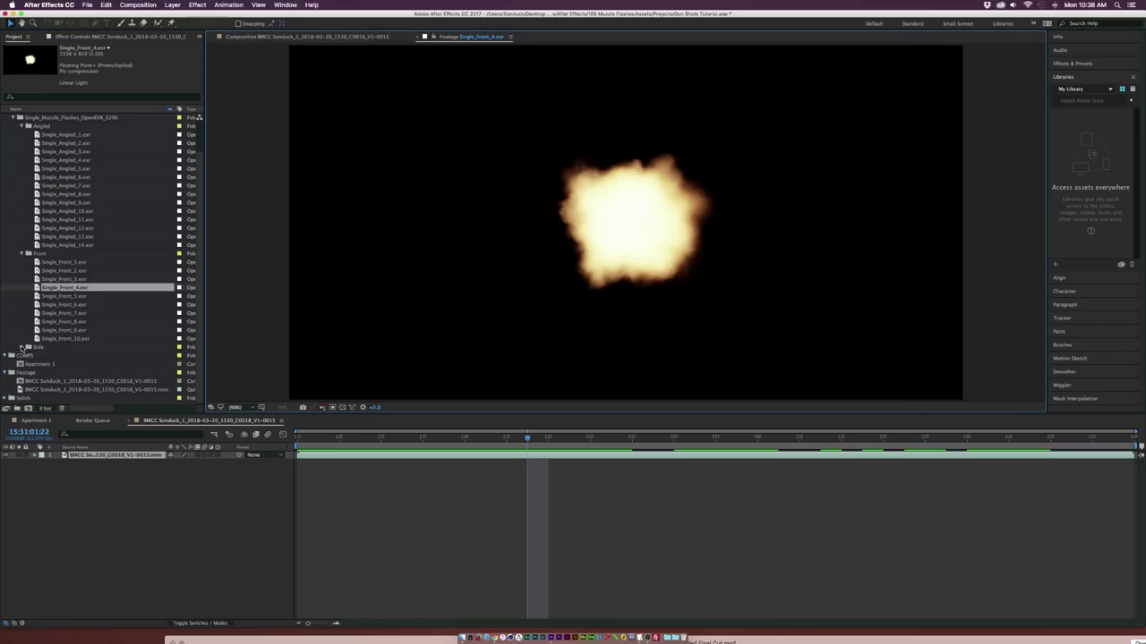
# Step: Expand the Side muzzle flash folder and preview Single_Side_13.exr
pyautogui.click(22, 348)
pyautogui.scroll(-5, 41, 360)
pyautogui.doubleClick(40, 356)
pyautogui.scroll(7, 40, 356)
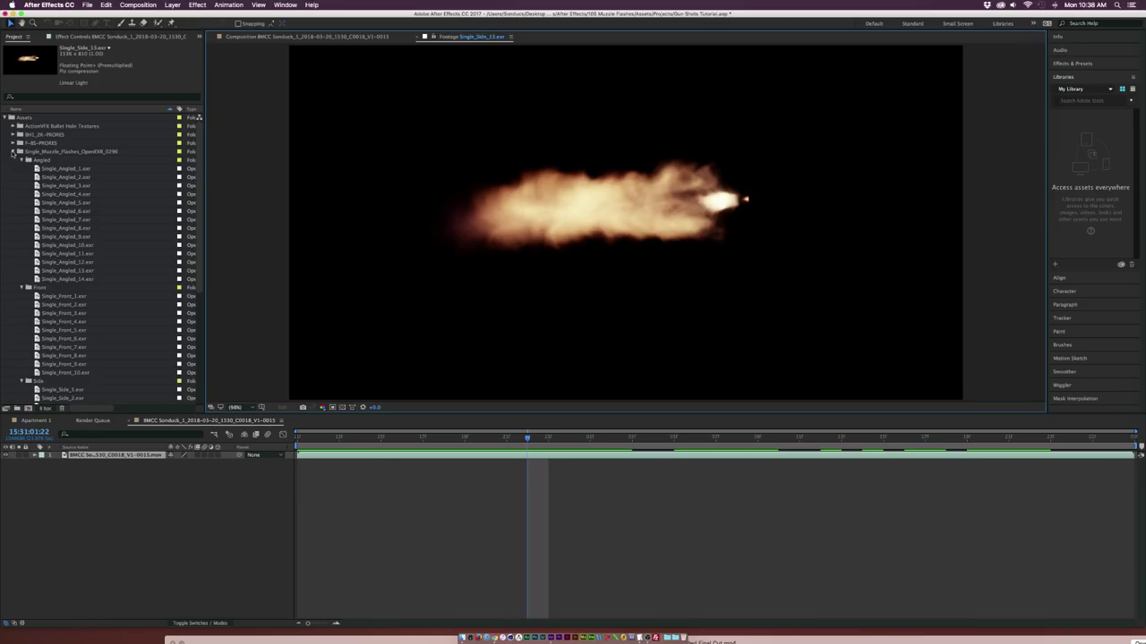
# Step: Preview Single_Front_2.exr and Single_Front_3.exr, and add Single_Front_3.exr above the apartment clip in the composition
pyautogui.click(36, 304)
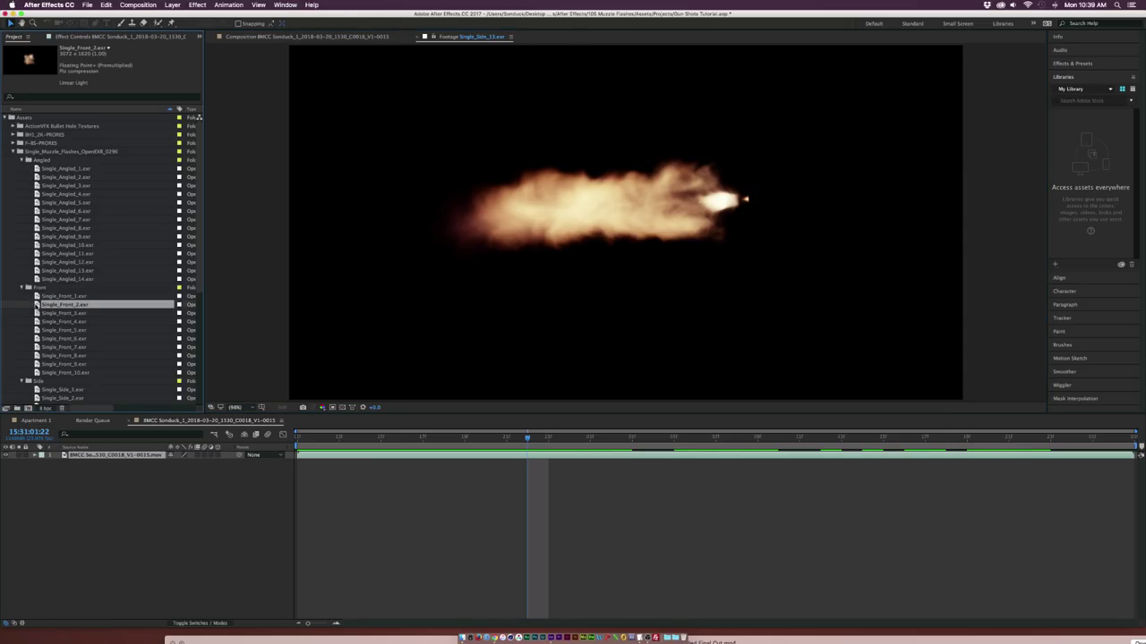
pyautogui.doubleClick(37, 304)
pyautogui.doubleClick(37, 312)
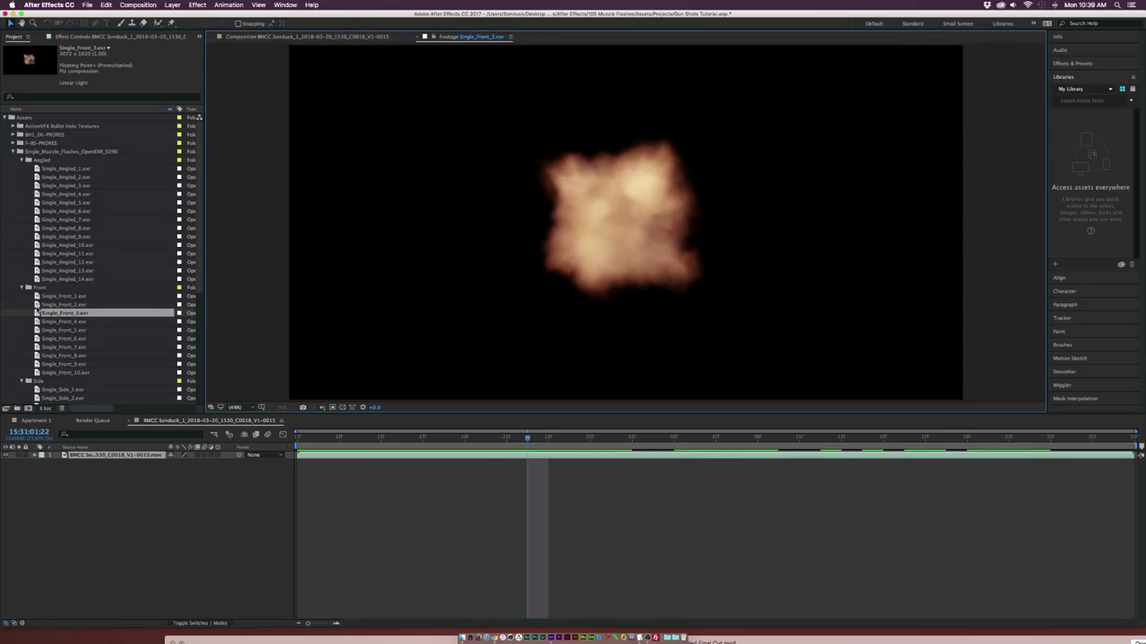
pyautogui.moveTo(40, 313); pyautogui.dragTo(105, 459)
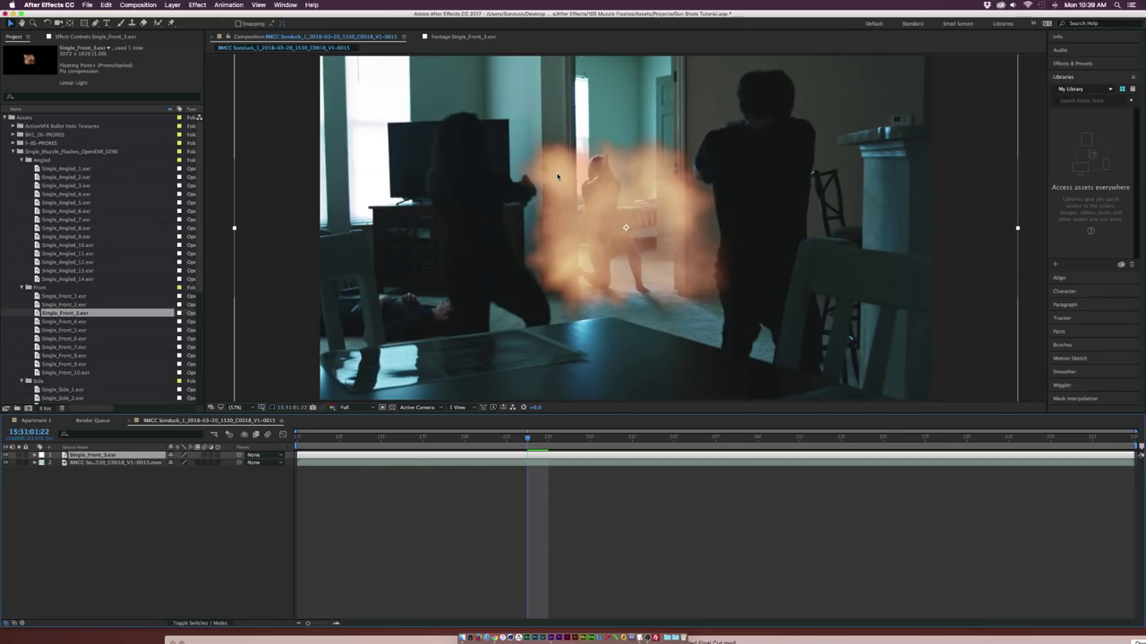
# Step: Scale the Single_Front_3.exr layer down to 31% and move it beside the kneeling woman
pyautogui.press('s')
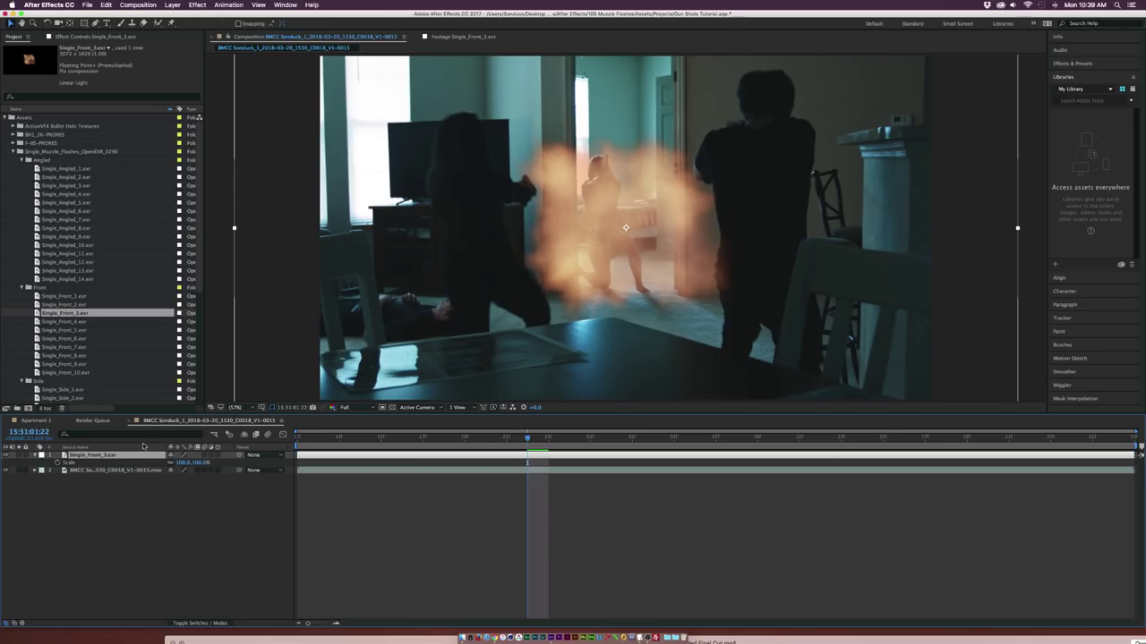
pyautogui.moveTo(182, 463); pyautogui.dragTo(151, 463)
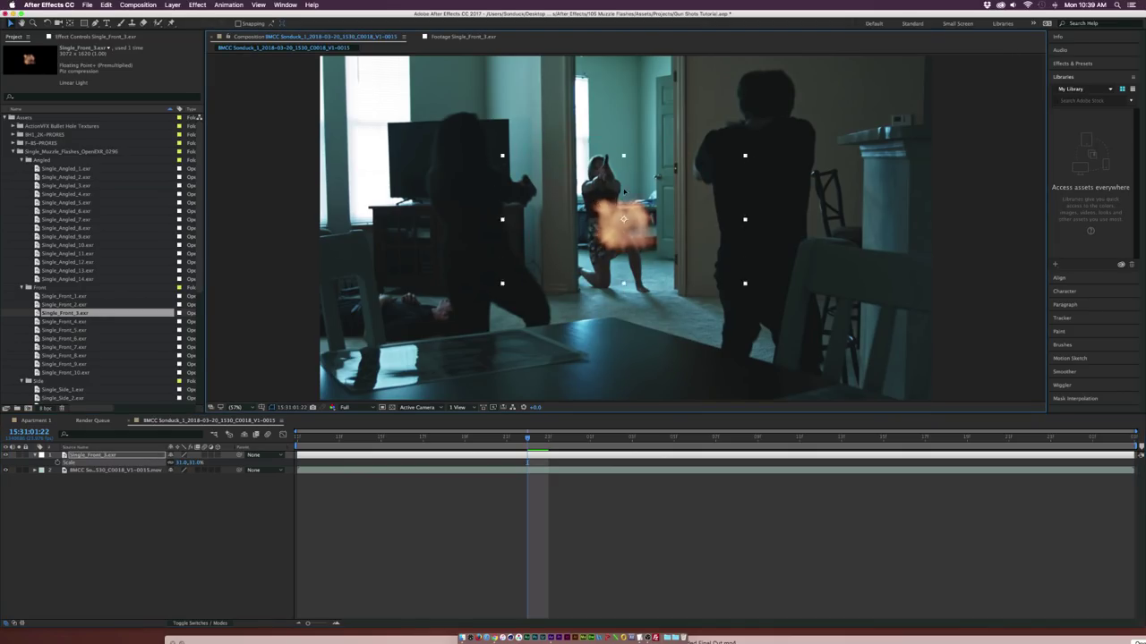
pyautogui.moveTo(596, 206); pyautogui.dragTo(629, 184)
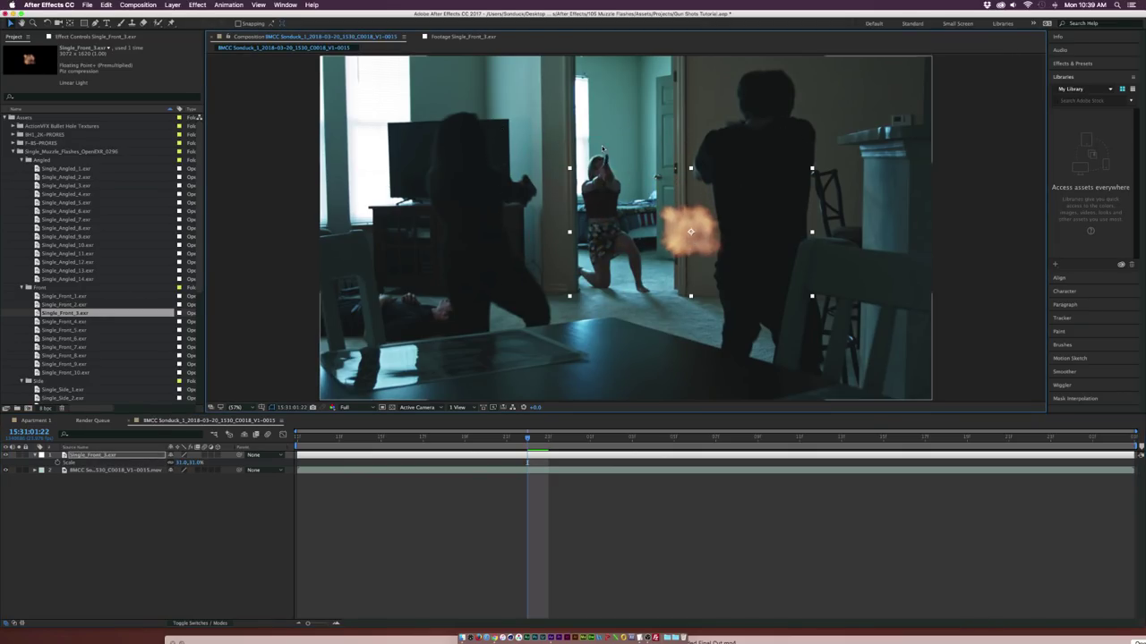
# Step: At timecode 15:31:01:20, position the muzzle flash over the kneeling woman's gun
pyautogui.moveTo(528, 439); pyautogui.dragTo(486, 439)
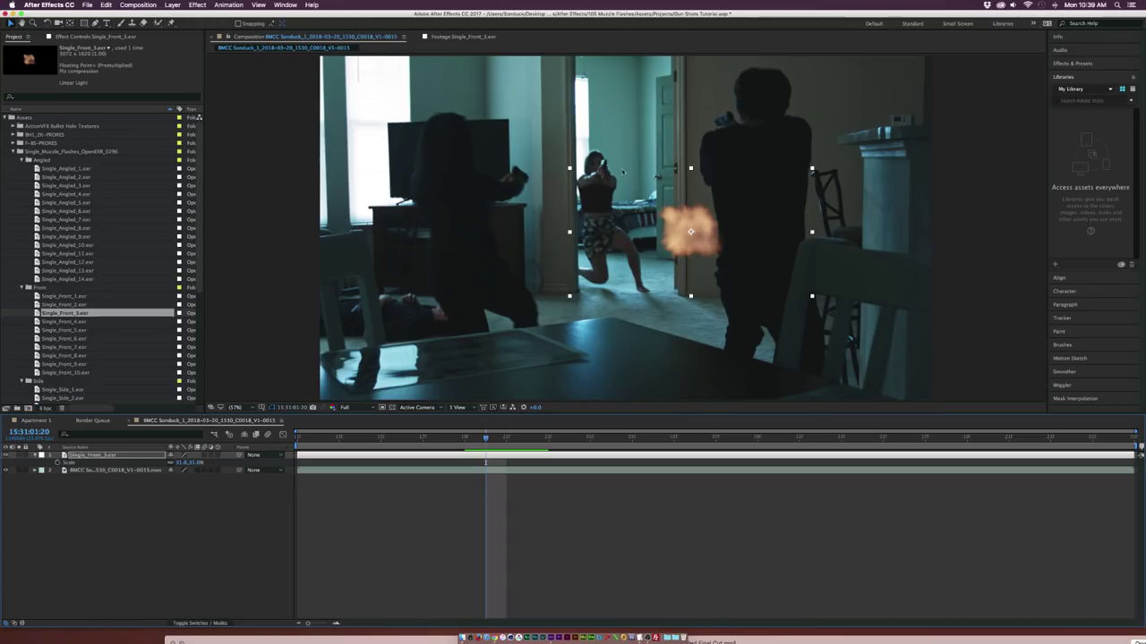
pyautogui.moveTo(682, 239); pyautogui.dragTo(597, 172)
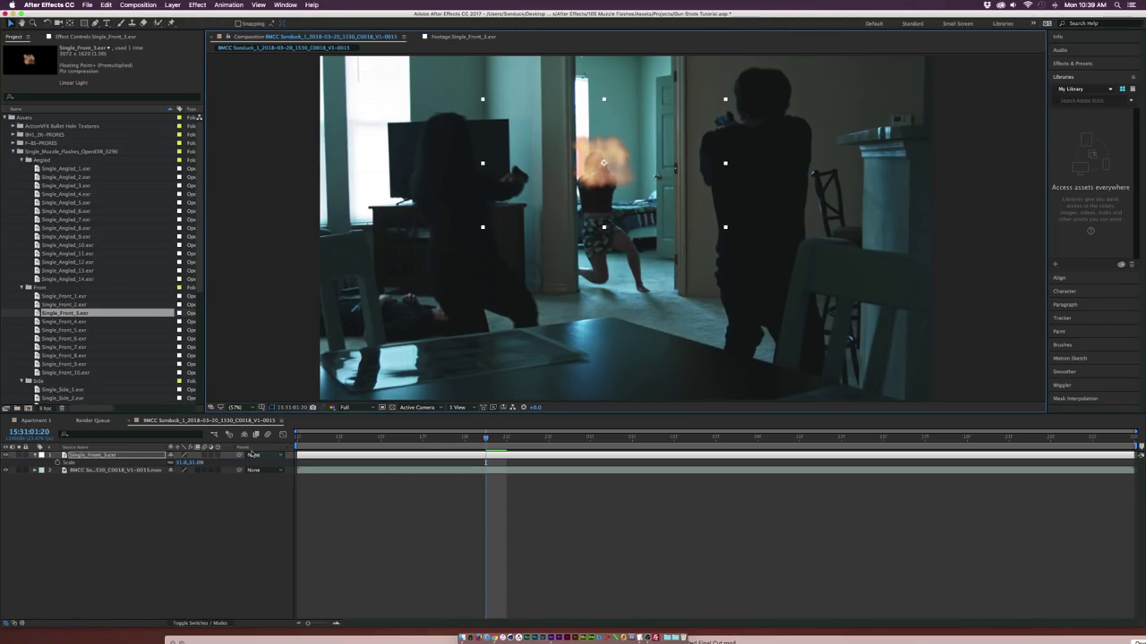
pyautogui.scroll(7, 601, 181)
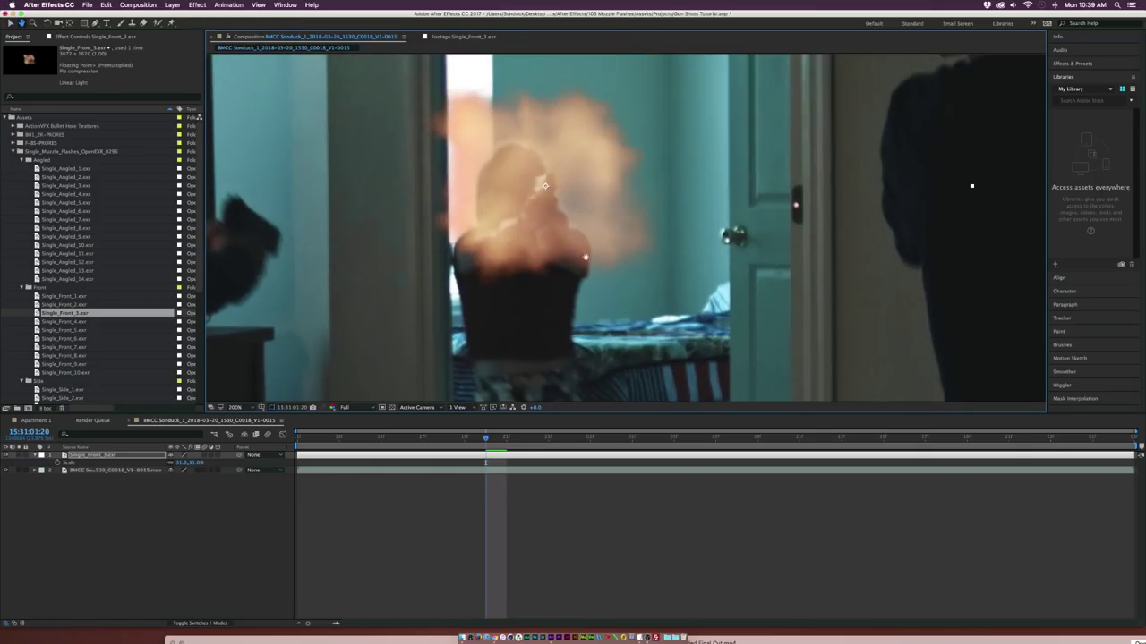
pyautogui.moveTo(548, 185); pyautogui.dragTo(551, 183)
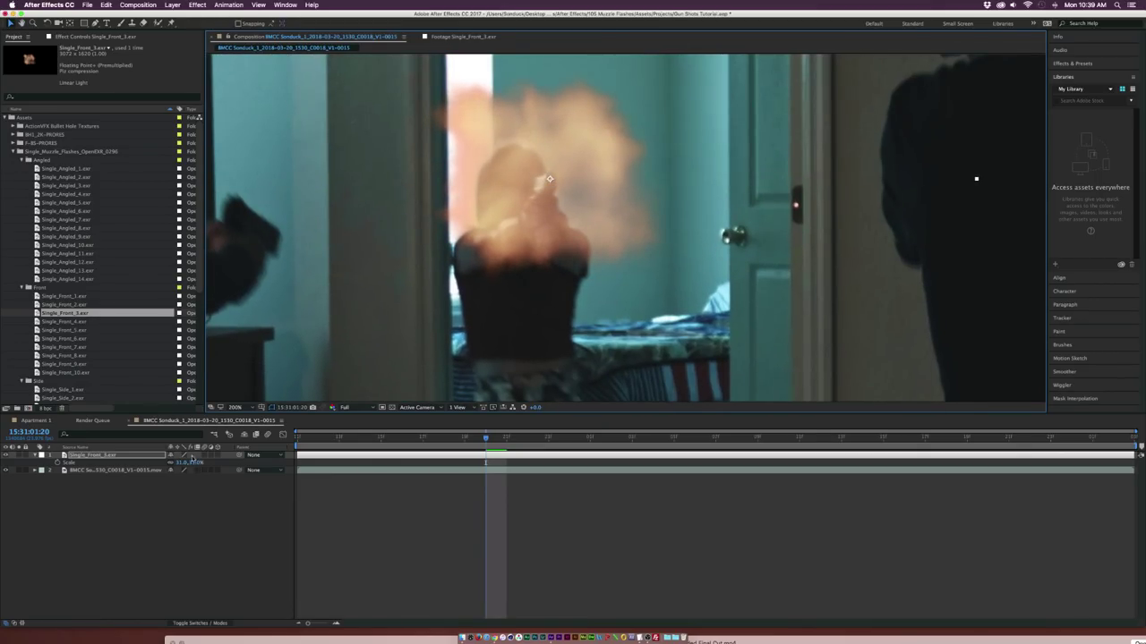
# Step: Reduce the muzzle flash layer's scale to 13% and fit the whole composition in the viewer
pyautogui.moveTo(194, 462); pyautogui.dragTo(179, 461)
pyautogui.click(292, 503)
pyautogui.scroll(-1, 512, 361)
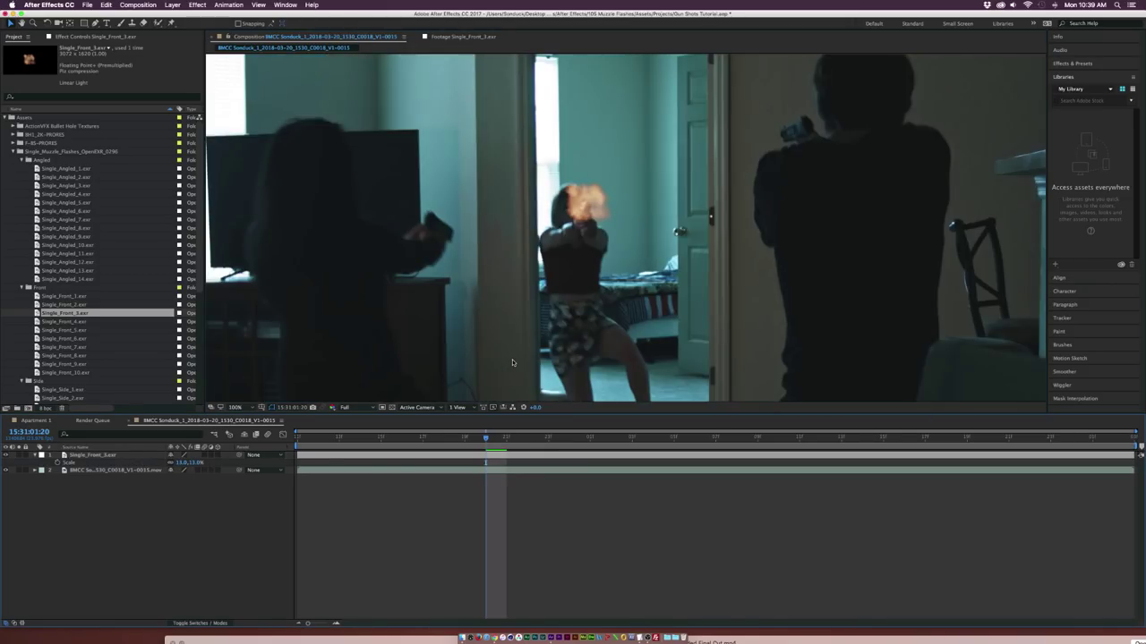
pyautogui.scroll(-4, 512, 362)
pyautogui.click(233, 407)
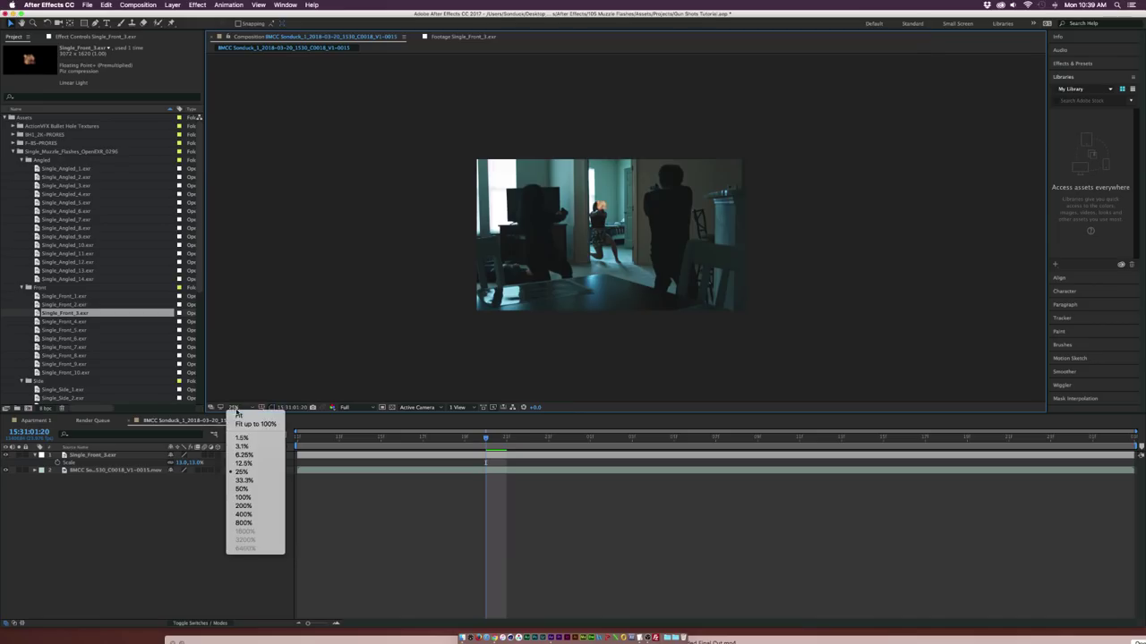
pyautogui.click(248, 414)
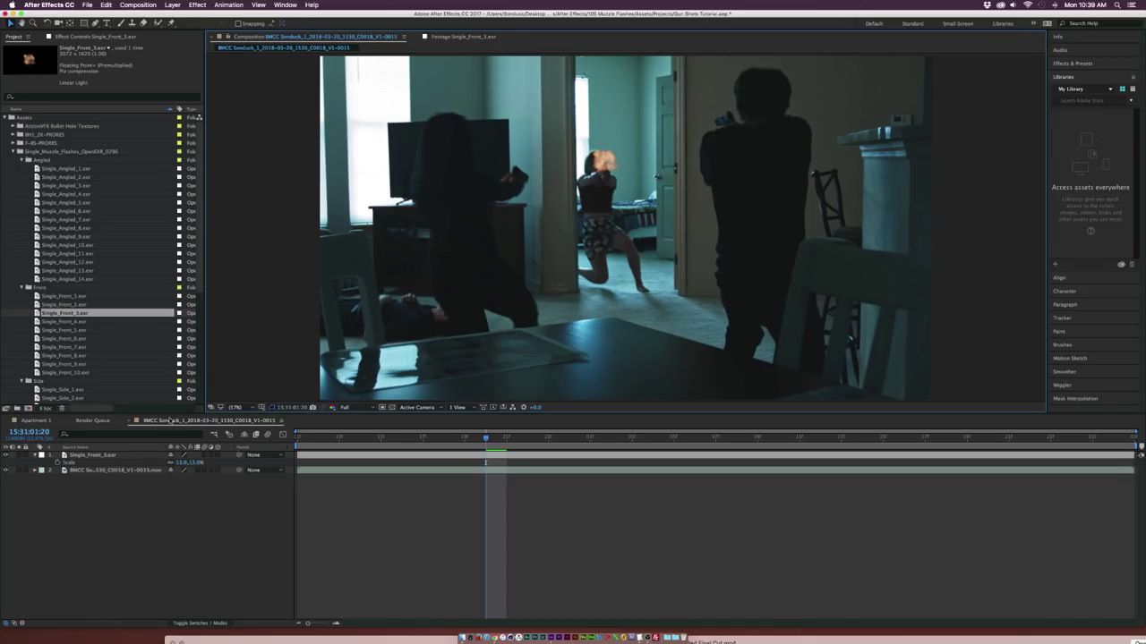
# Step: Add a Curves effect to the Single_Front_3.exr layer and slightly lift the black point of its RGB curve
pyautogui.click(105, 456)
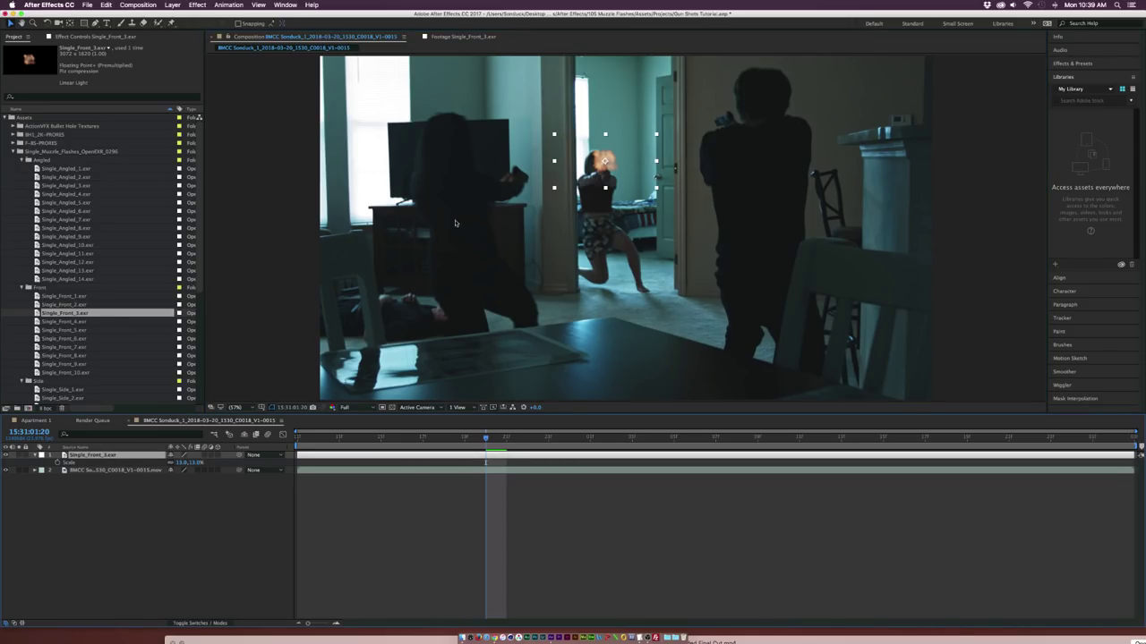
pyautogui.click(197, 4)
pyautogui.moveTo(277, 90)
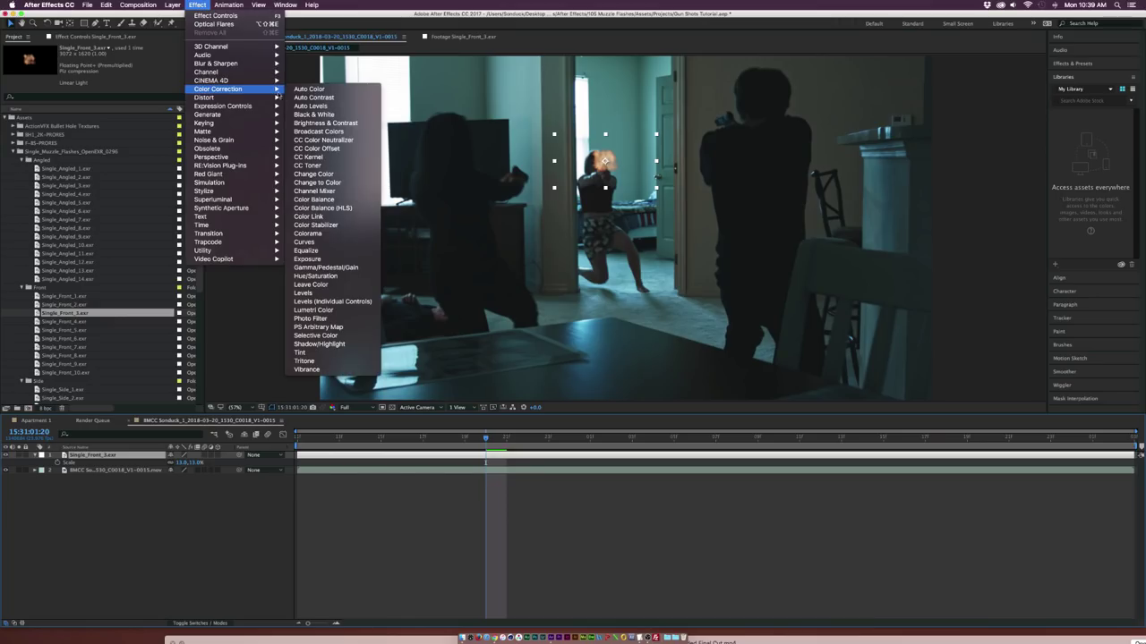
pyautogui.click(304, 242)
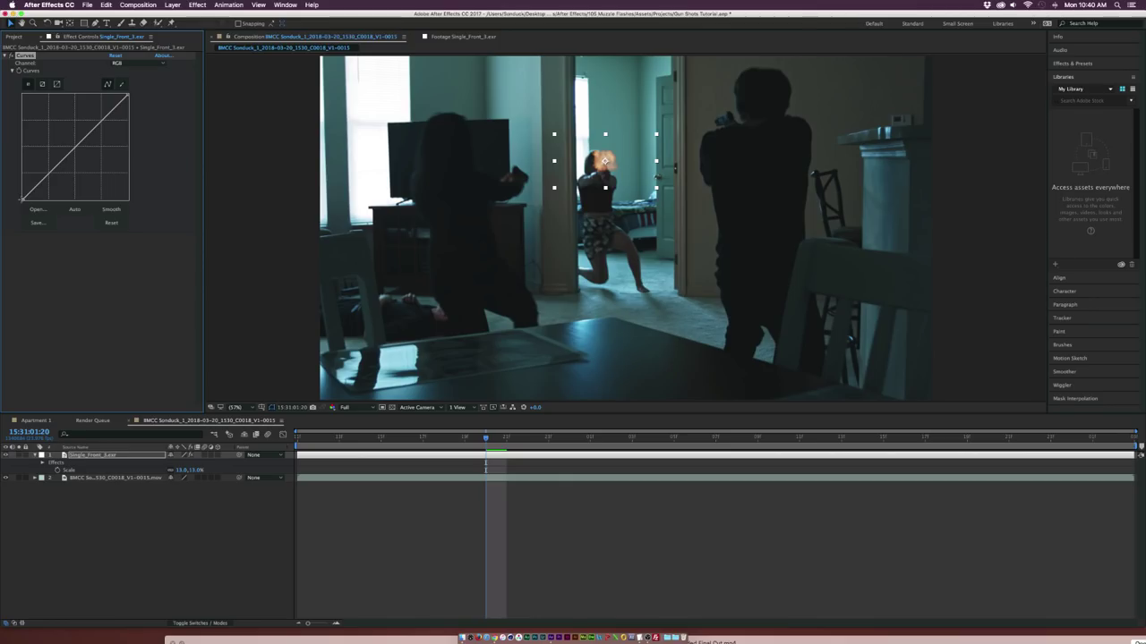
pyautogui.moveTo(24, 200); pyautogui.dragTo(20, 192)
# Step: Slightly raise the midtones of the blue and green channels in the muzzle flash's Curves effect
pyautogui.click(117, 63)
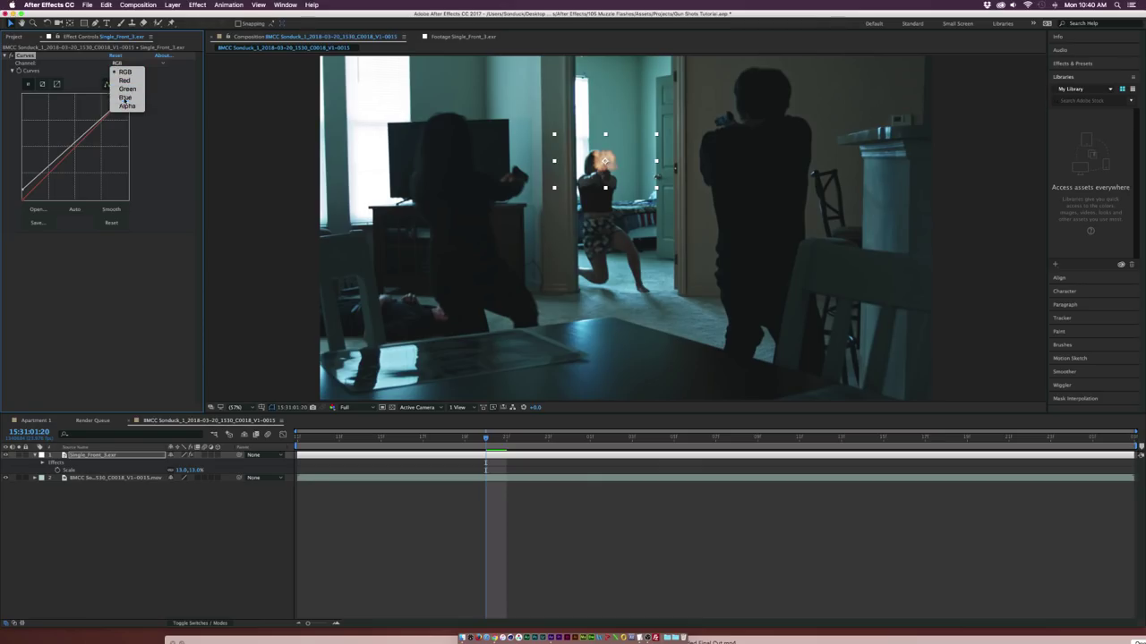
pyautogui.click(127, 97)
pyautogui.moveTo(85, 141); pyautogui.dragTo(118, 259)
pyautogui.click(108, 63)
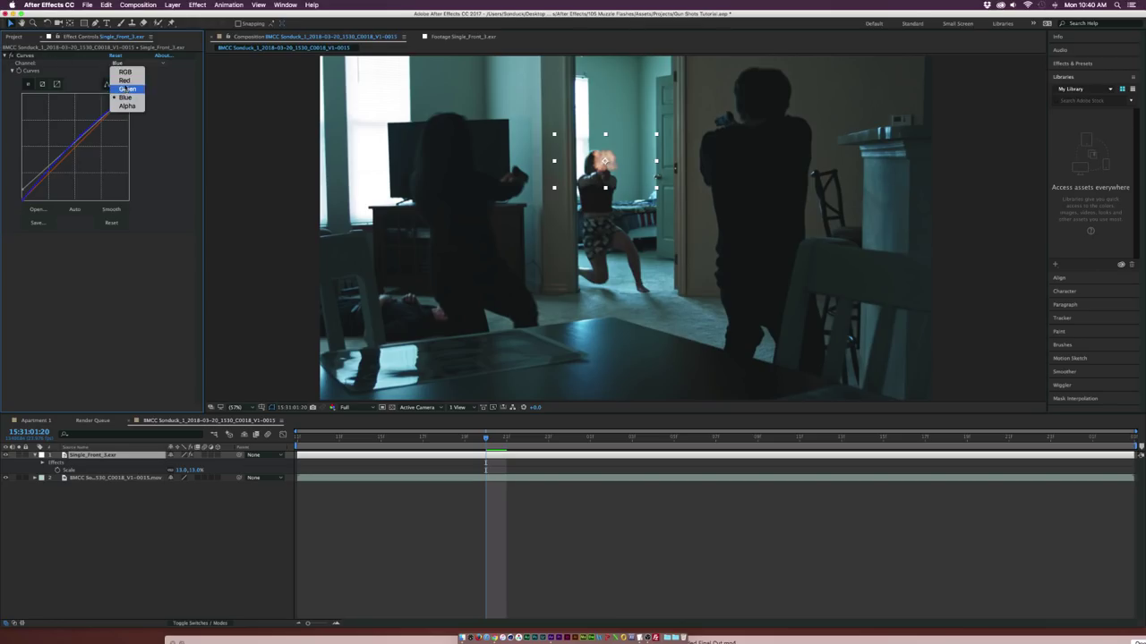
pyautogui.click(125, 86)
pyautogui.moveTo(79, 144); pyautogui.dragTo(77, 142)
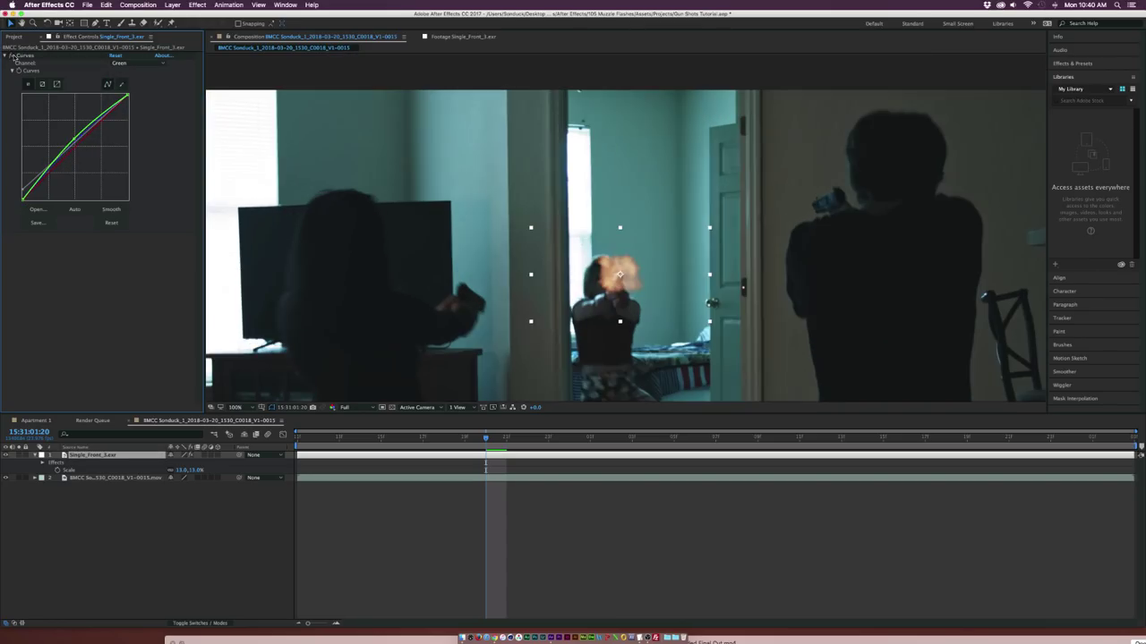
# Step: Compare the muzzle flash with and without its Curves effect, then fit the whole composition in the viewer
pyautogui.click(12, 56)
pyautogui.click(13, 55)
pyautogui.click(12, 56)
pyautogui.click(12, 56)
pyautogui.click(12, 56)
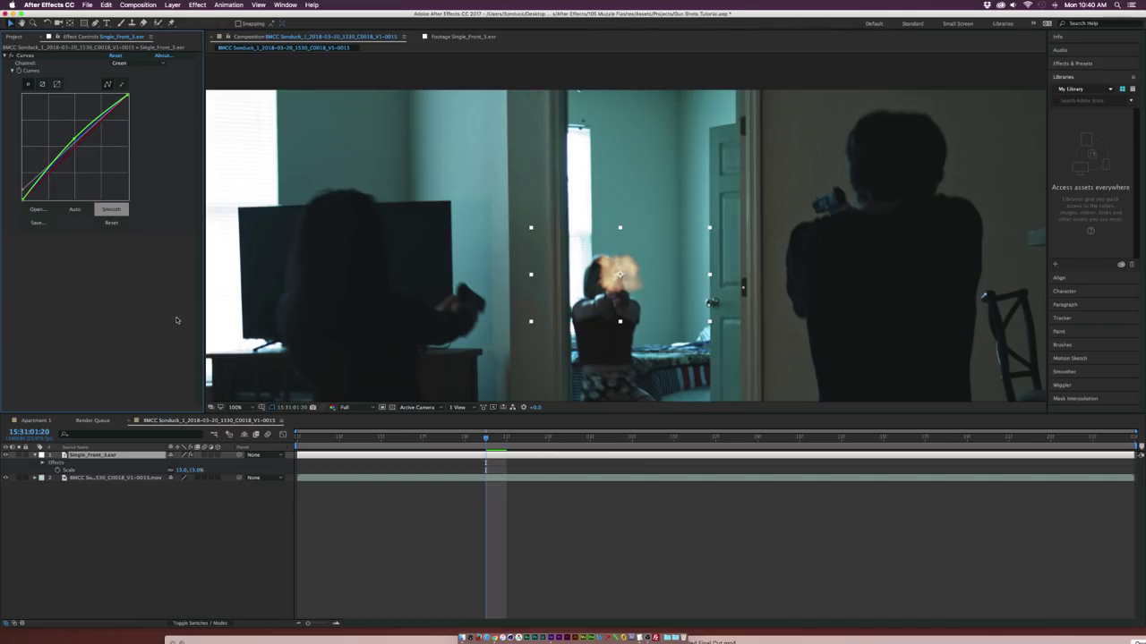
pyautogui.click(242, 413)
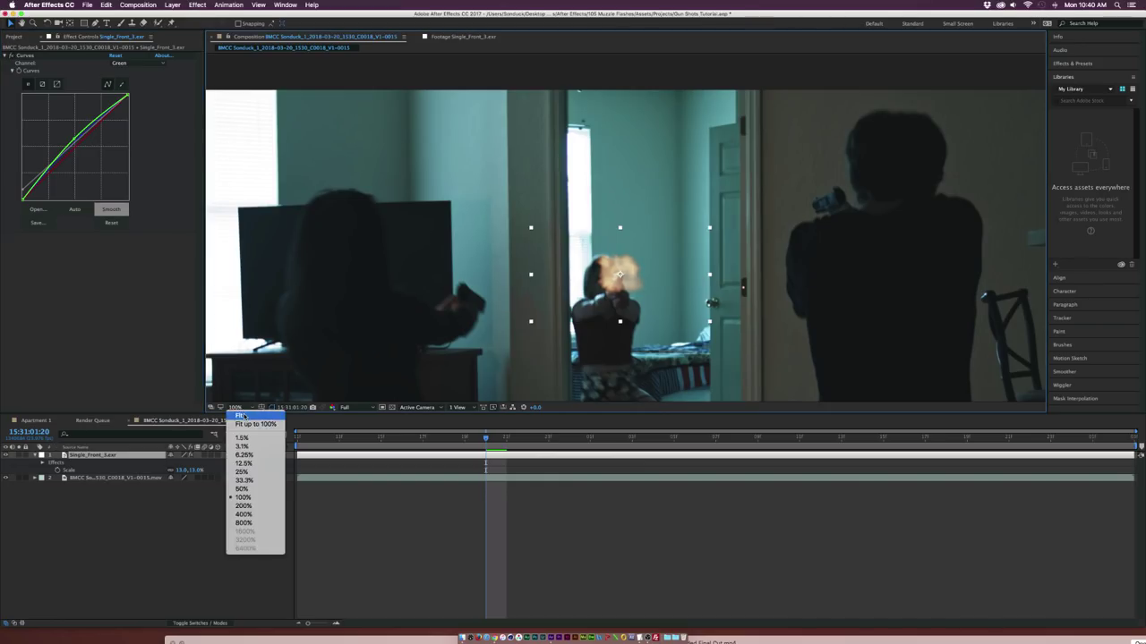
pyautogui.click(250, 417)
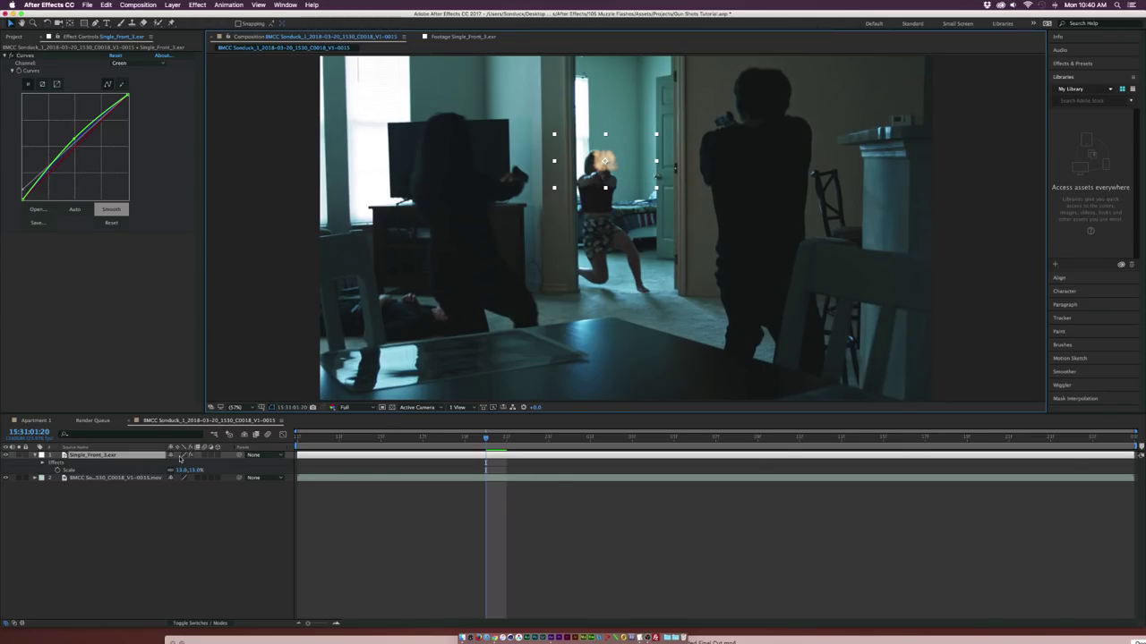
# Step: Trim the muzzle flash layer to the single frame at 15:31:01:20 and discard the rest of it
pyautogui.moveTo(299, 460); pyautogui.dragTo(486, 460)
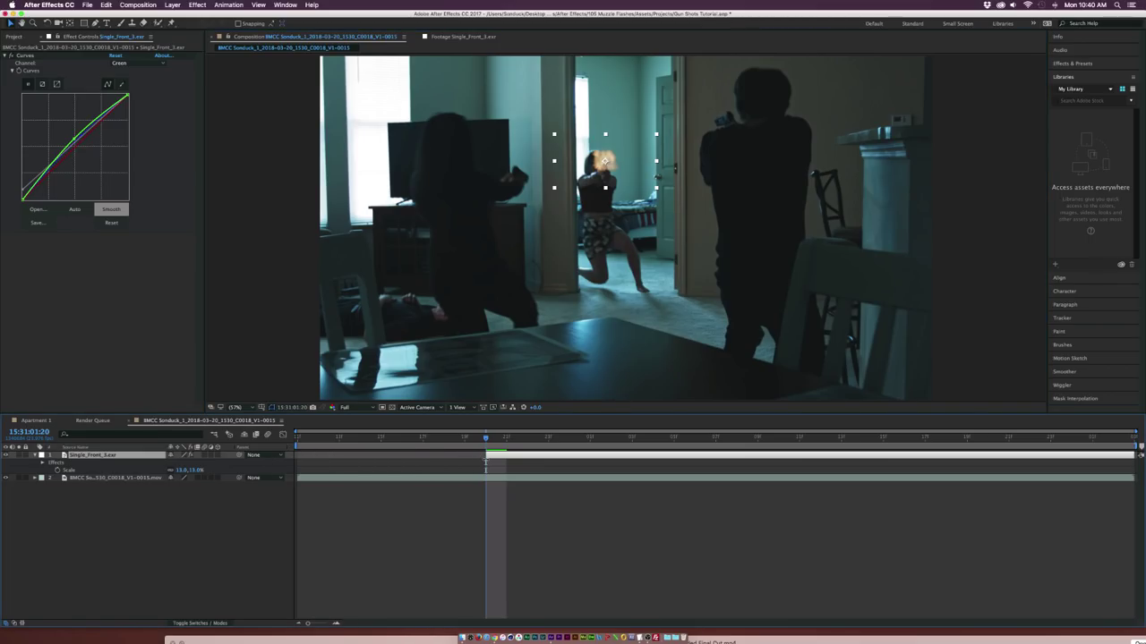
pyautogui.click(507, 439)
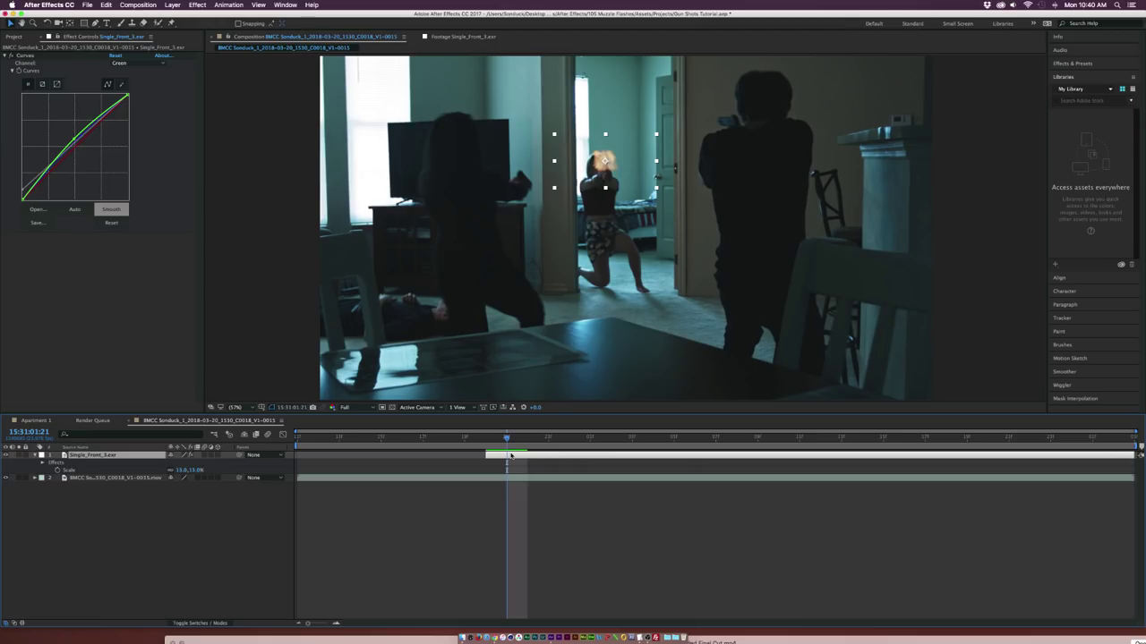
pyautogui.press('super+shift+d')
pyautogui.press('Delete')
pyautogui.moveTo(506, 439)
pyautogui.mouseDown()
pyautogui.moveTo(464, 438)
pyautogui.moveTo(497, 438)
pyautogui.mouseUp()
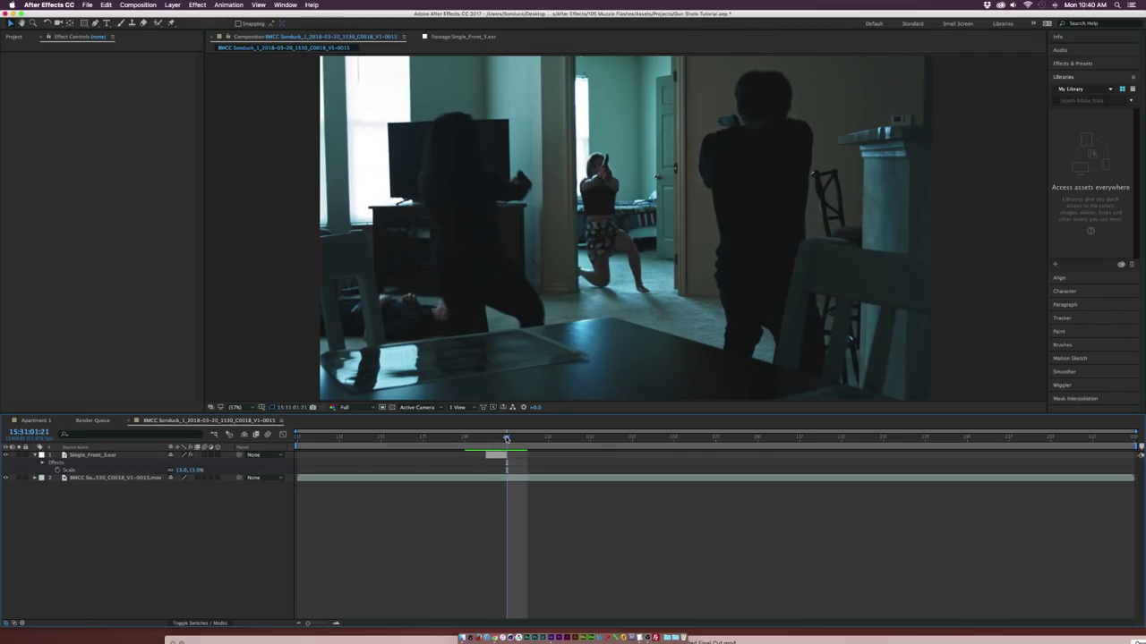
# Step: At timecode 15:31:01:20, set the muzzle flash layer's scale to 14%
pyautogui.moveTo(507, 438); pyautogui.dragTo(485, 437)
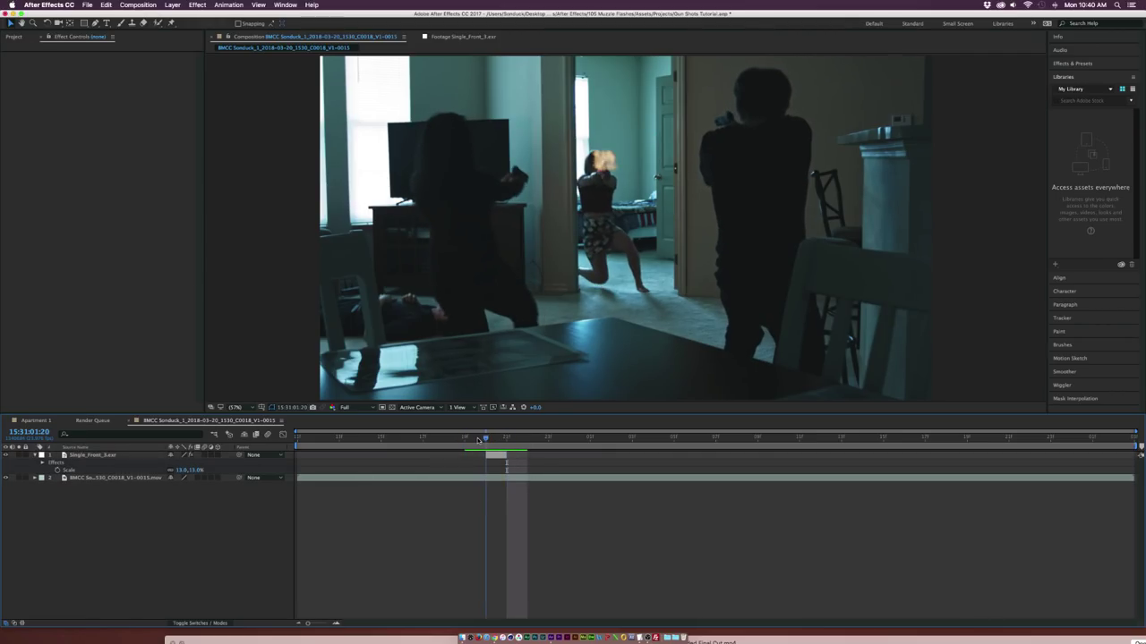
pyautogui.click(102, 455)
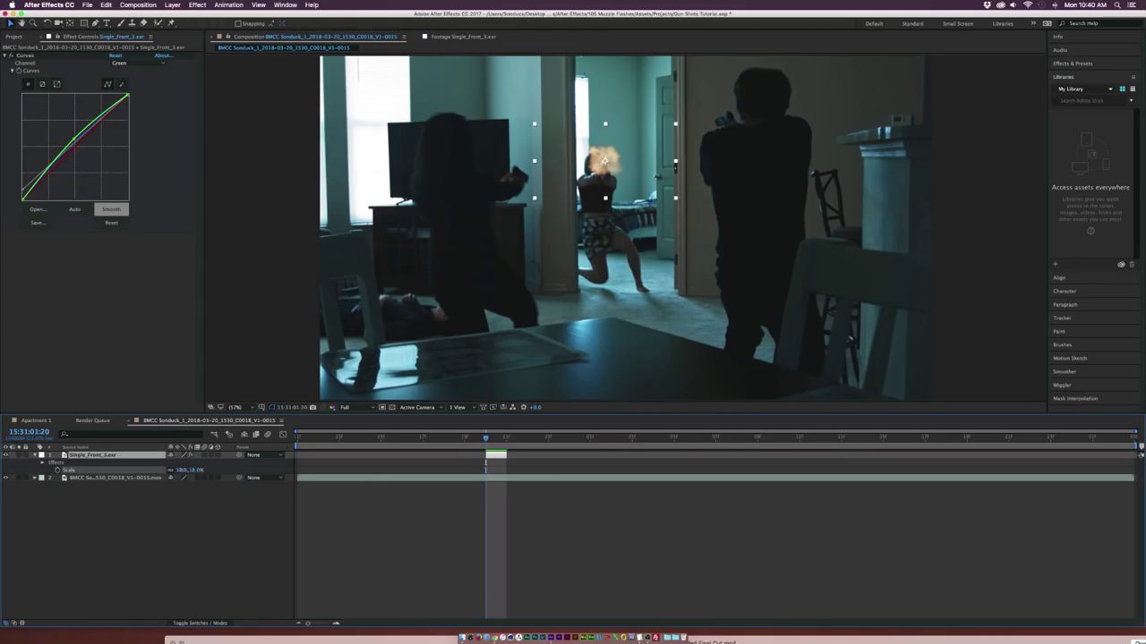
pyautogui.click(543, 254)
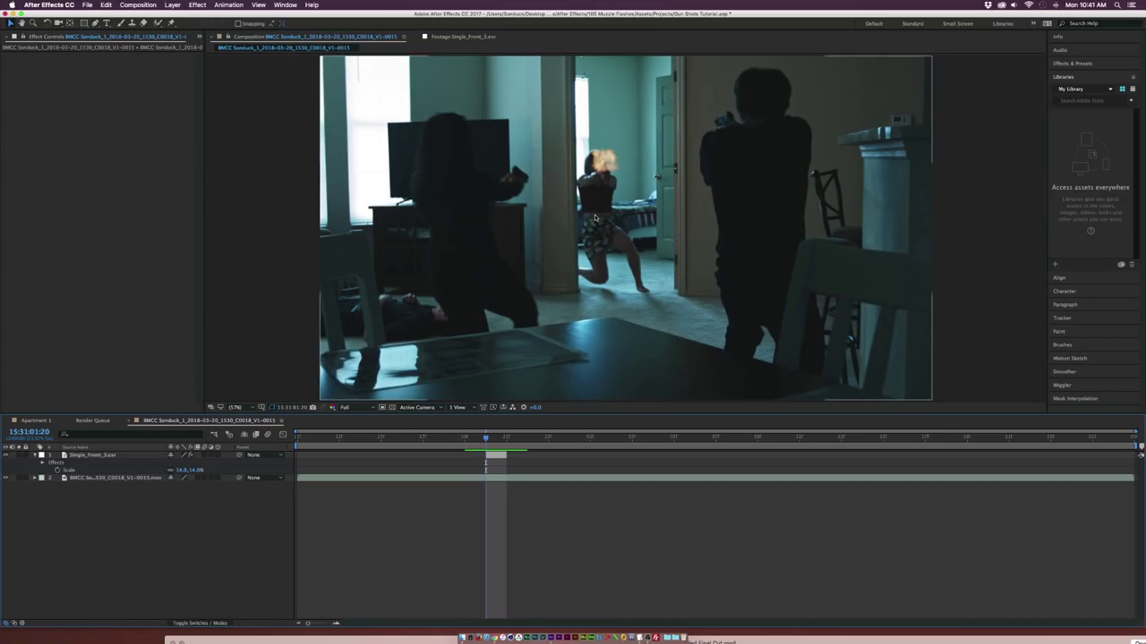
# Step: Rename the apartment clip layer as Plate Footage
pyautogui.click(80, 479)
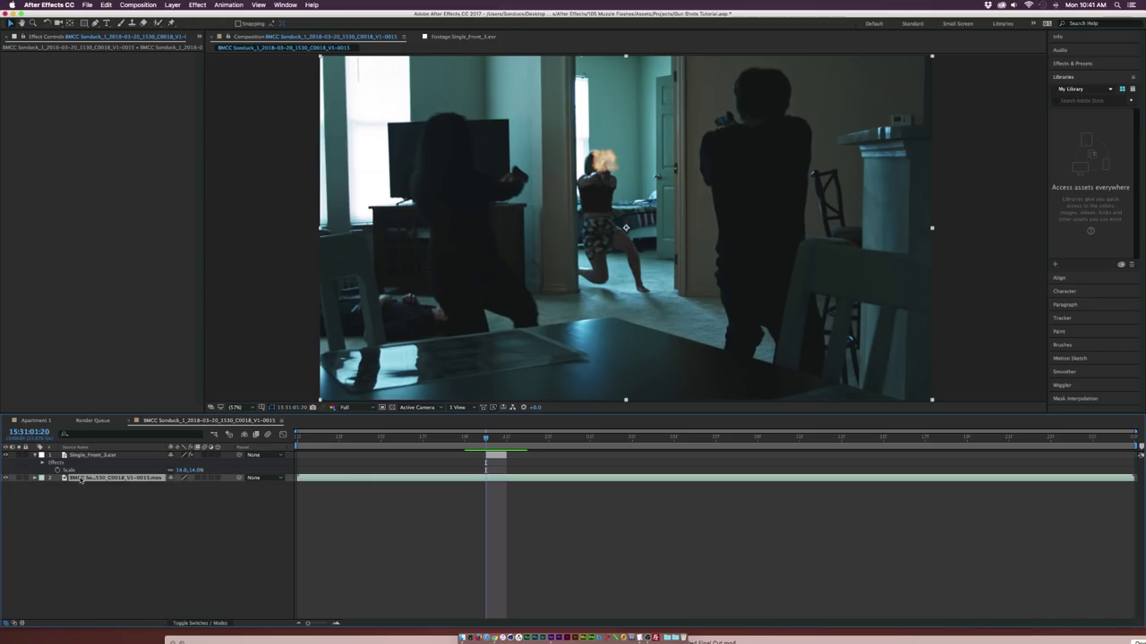
pyautogui.press('Return')
pyautogui.write('F')
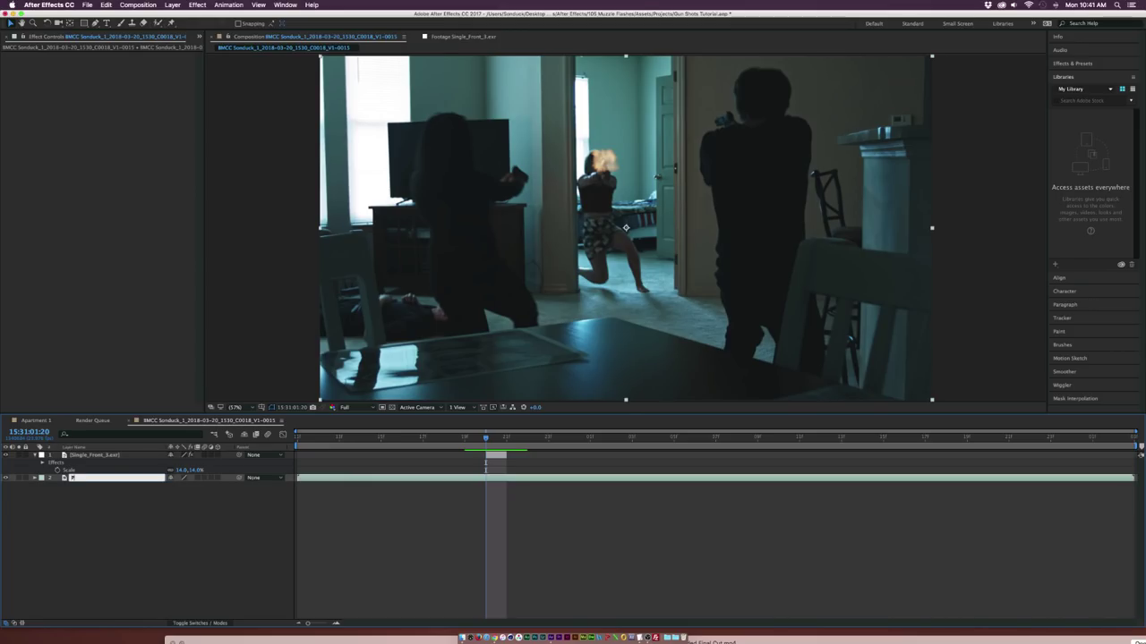
pyautogui.write('late Footage')
pyautogui.press('Return')
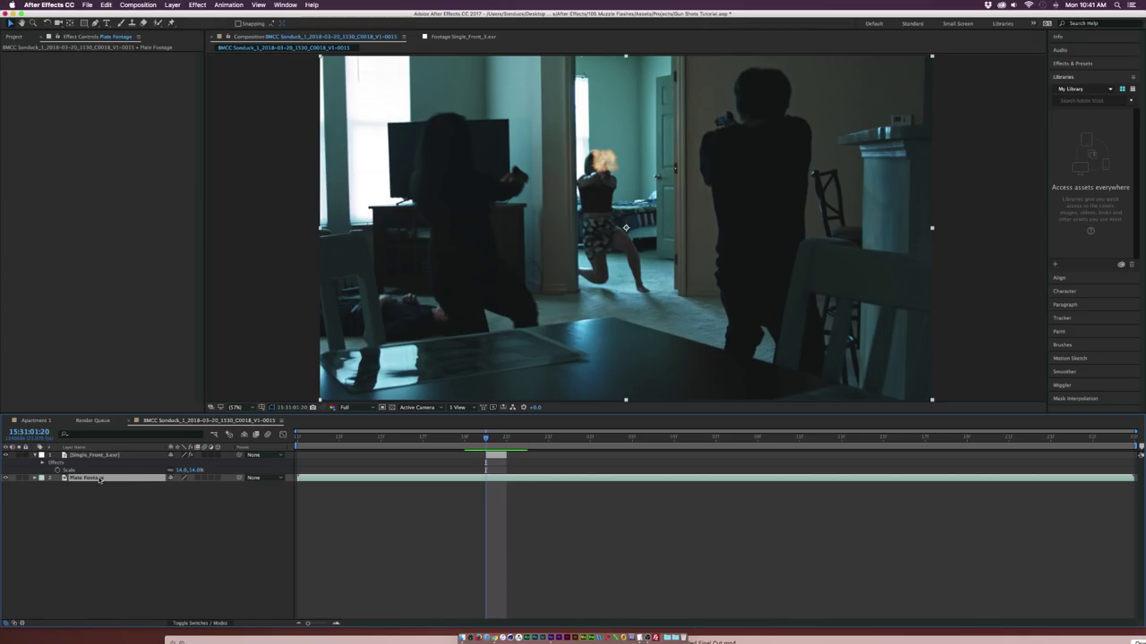
# Step: Duplicate the Plate Footage layer and trim the copy to the single muzzle flash frame at 15:31:01:20
pyautogui.click(106, 4)
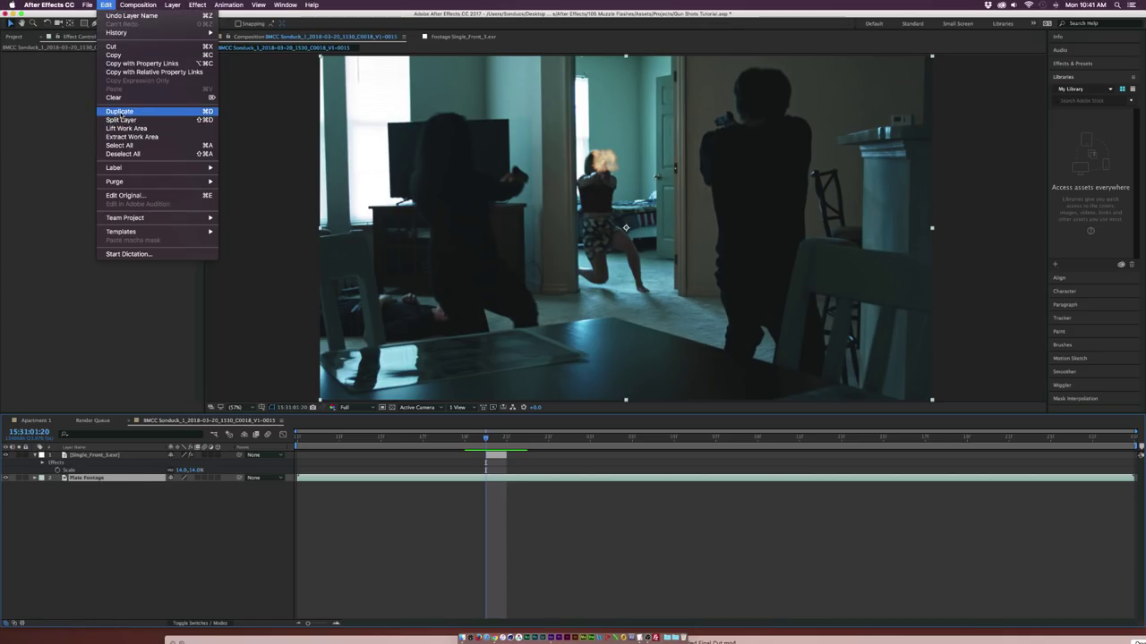
pyautogui.click(121, 112)
pyautogui.moveTo(298, 478); pyautogui.dragTo(485, 478)
pyautogui.click(504, 437)
pyautogui.click(505, 437)
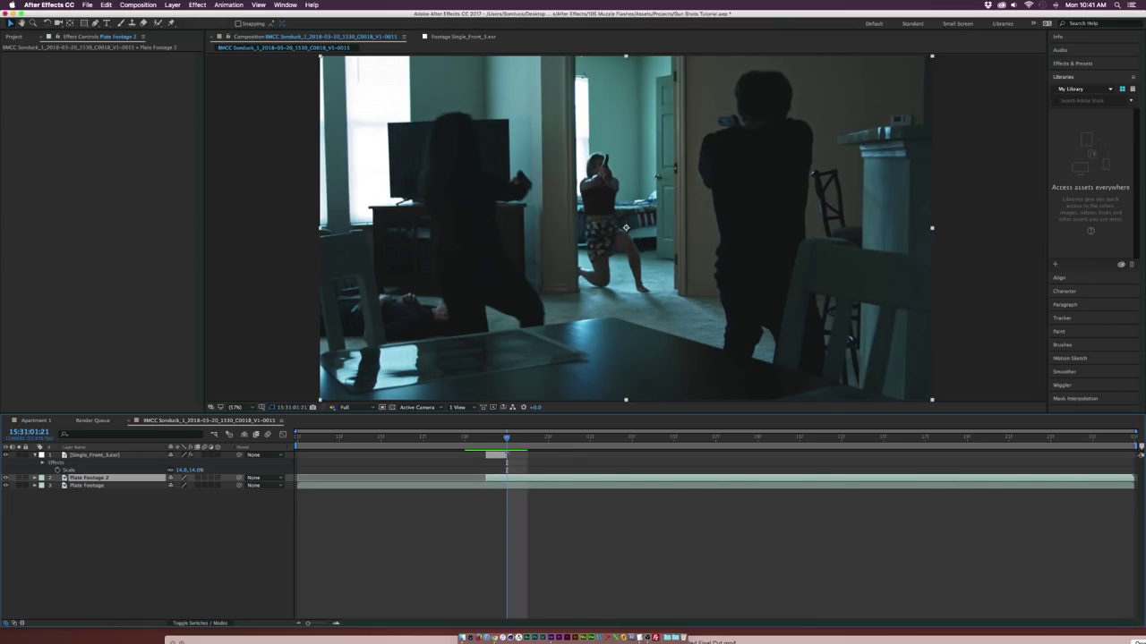
pyautogui.click(106, 5)
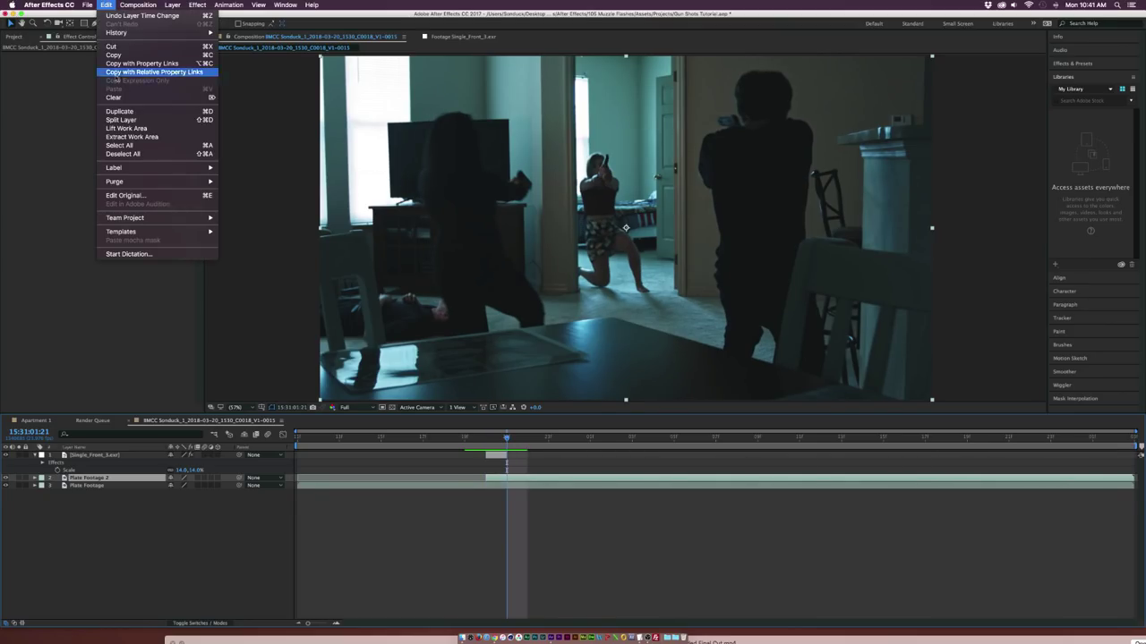
pyautogui.click(125, 115)
pyautogui.press('Delete')
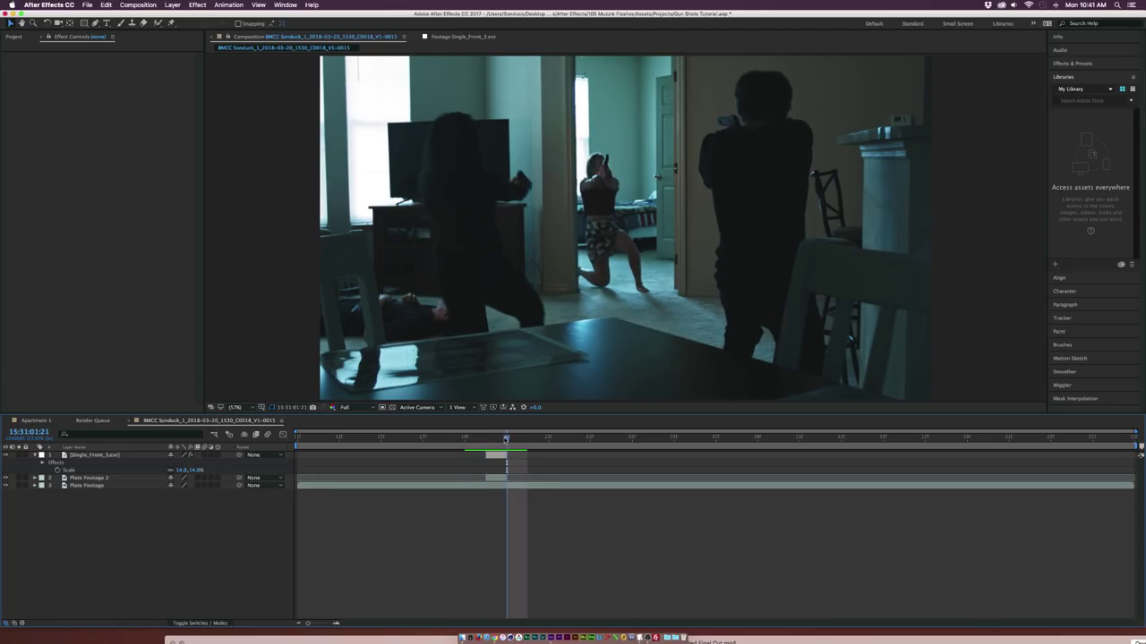
pyautogui.click(488, 437)
pyautogui.moveTo(489, 440); pyautogui.dragTo(502, 440)
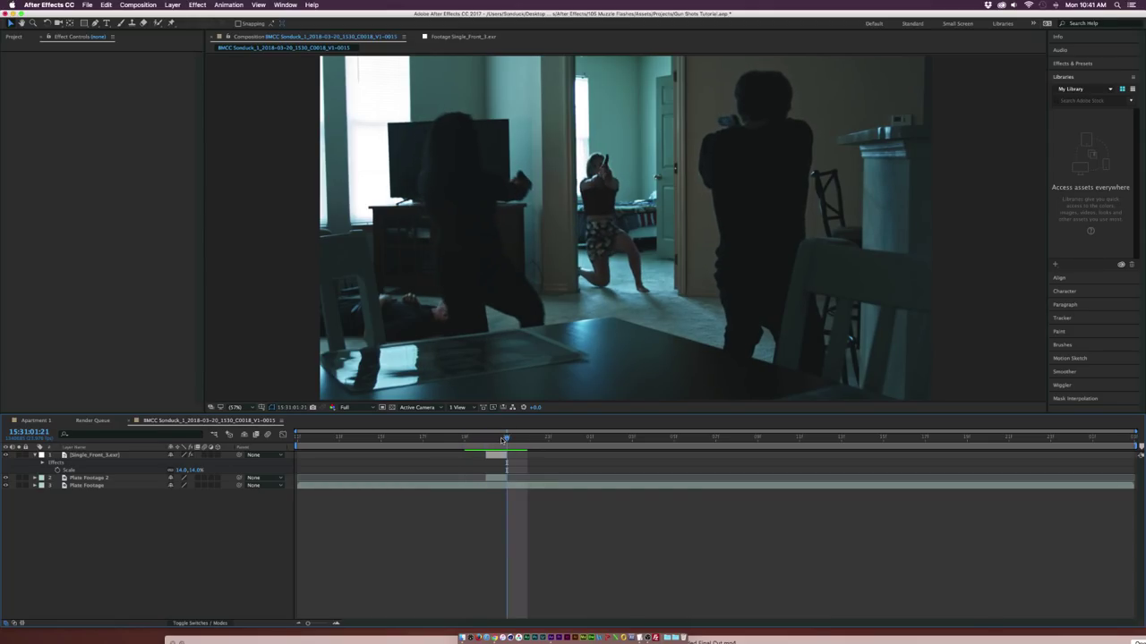
# Step: Rename the one-frame plate duplicate as Flash 1
pyautogui.click(94, 478)
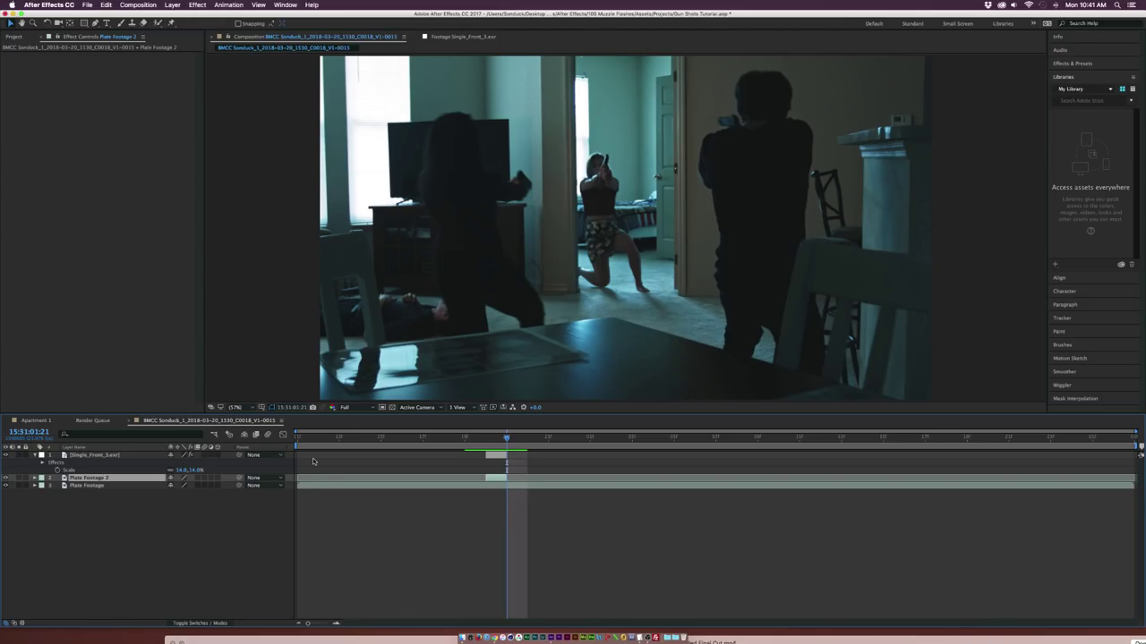
pyautogui.press('Return')
pyautogui.write('Fl')
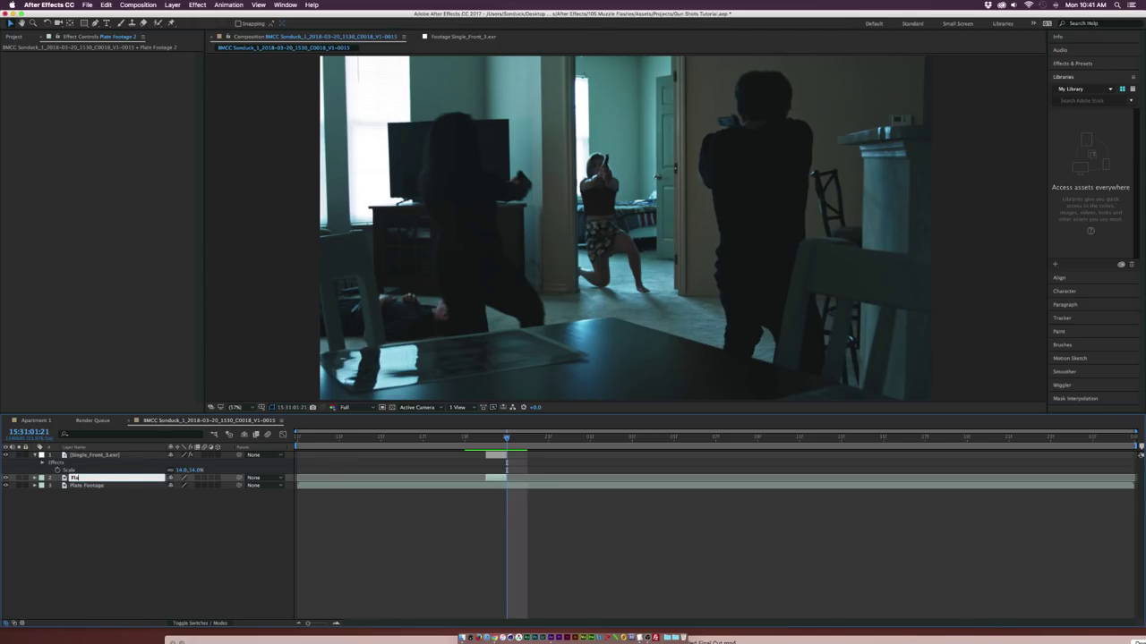
pyautogui.write('ash')
pyautogui.press('Return')
pyautogui.write('3')
pyautogui.press('Return')
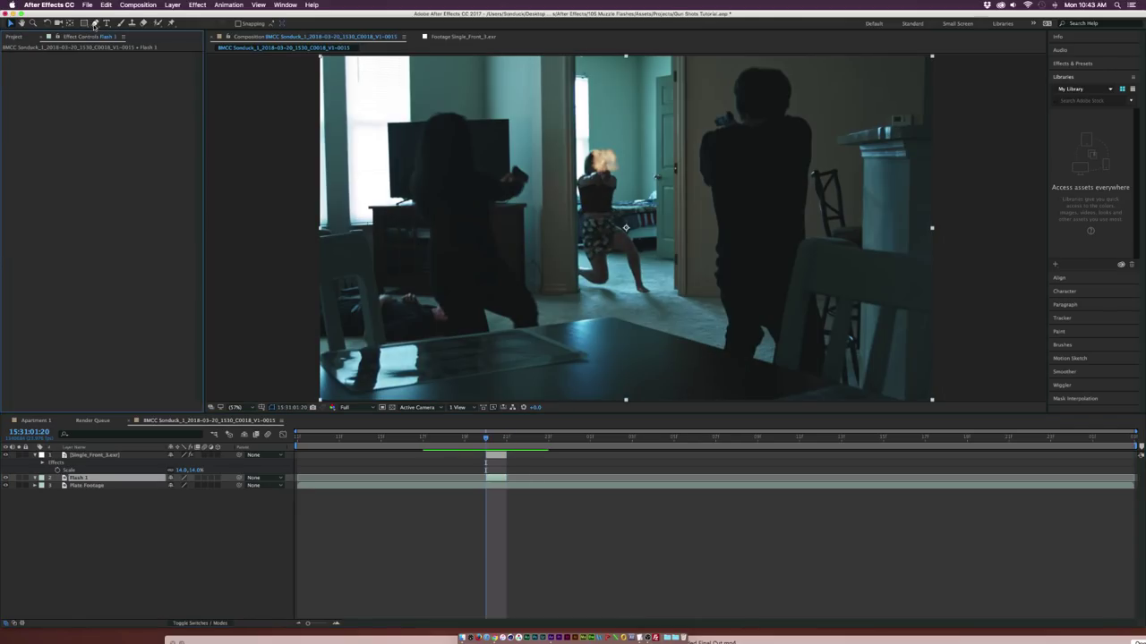
# Step: With the Pen tool, draw a closed rounded mask on Flash 1 around the kneeling woman's upper body and the surrounding doorway
pyautogui.press('g')
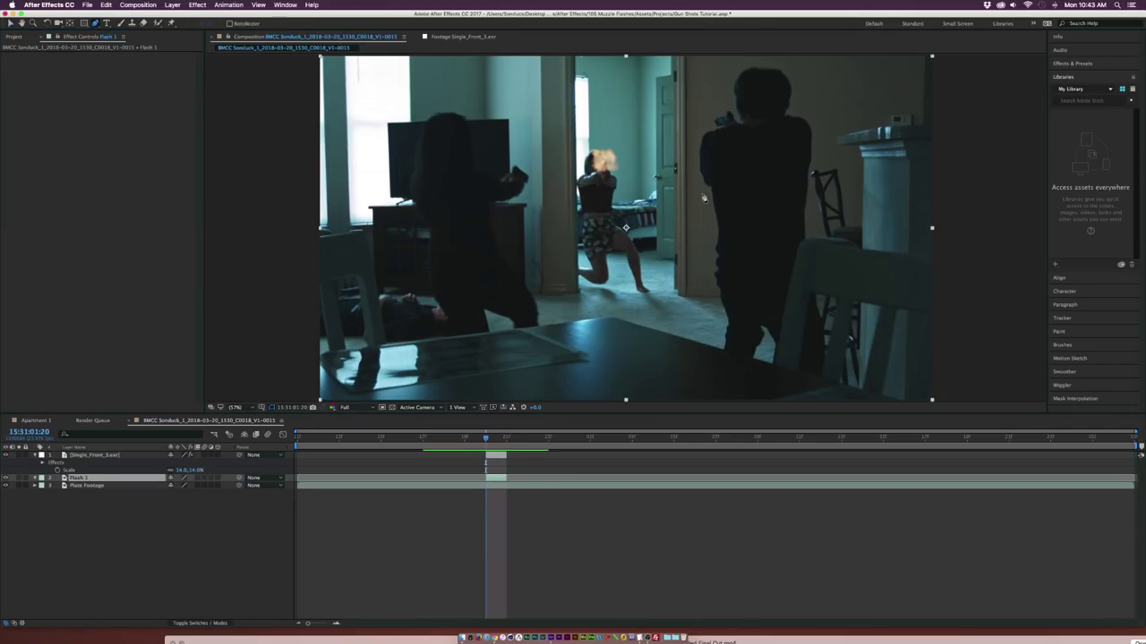
pyautogui.click(598, 150)
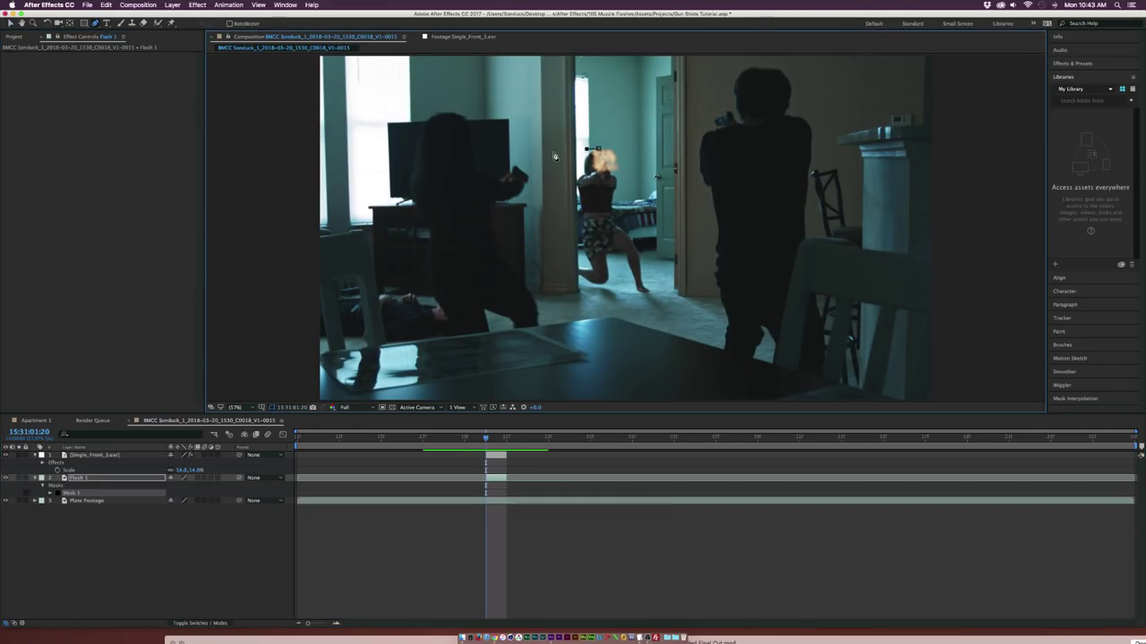
pyautogui.click(555, 158)
pyautogui.click(546, 181)
pyautogui.click(559, 223)
pyautogui.click(607, 230)
pyautogui.click(654, 229)
pyautogui.click(674, 195)
pyautogui.click(655, 168)
pyautogui.click(612, 153)
pyautogui.click(599, 150)
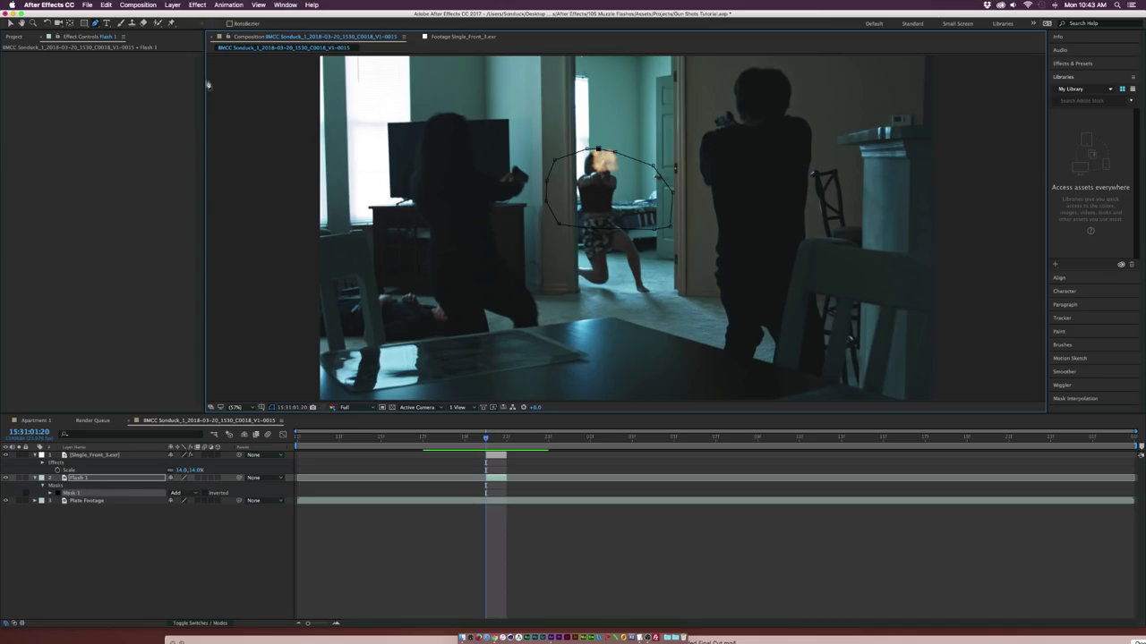
# Step: Add a Curves effect to the Flash 1 layer and raise the RGB midtones to brighten the masked area
pyautogui.click(199, 6)
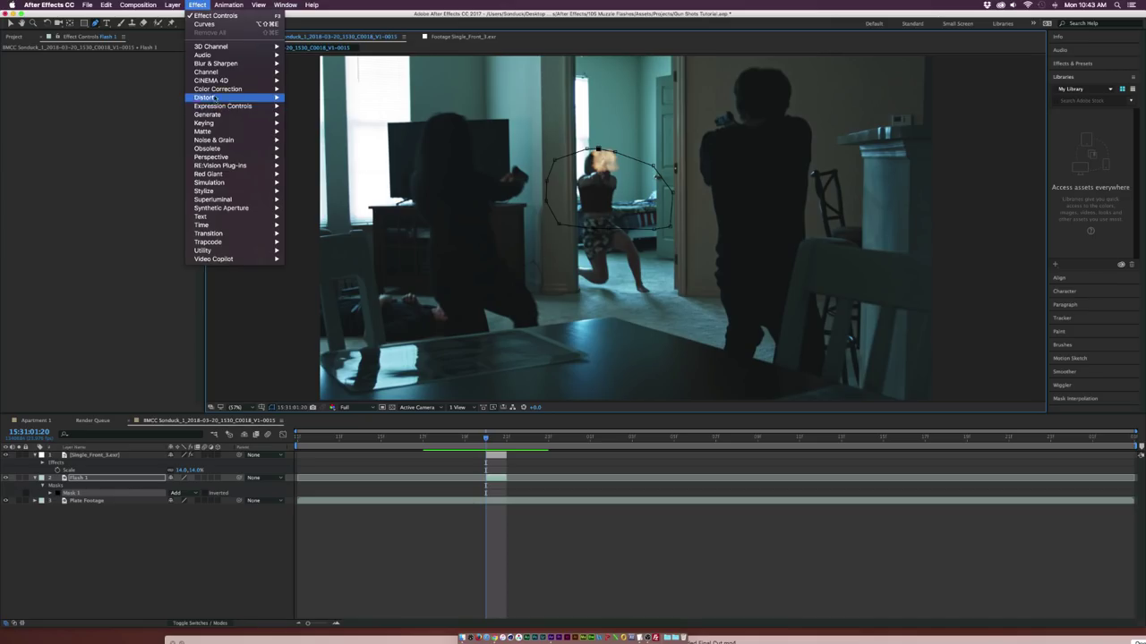
pyautogui.moveTo(228, 90)
pyautogui.click(305, 242)
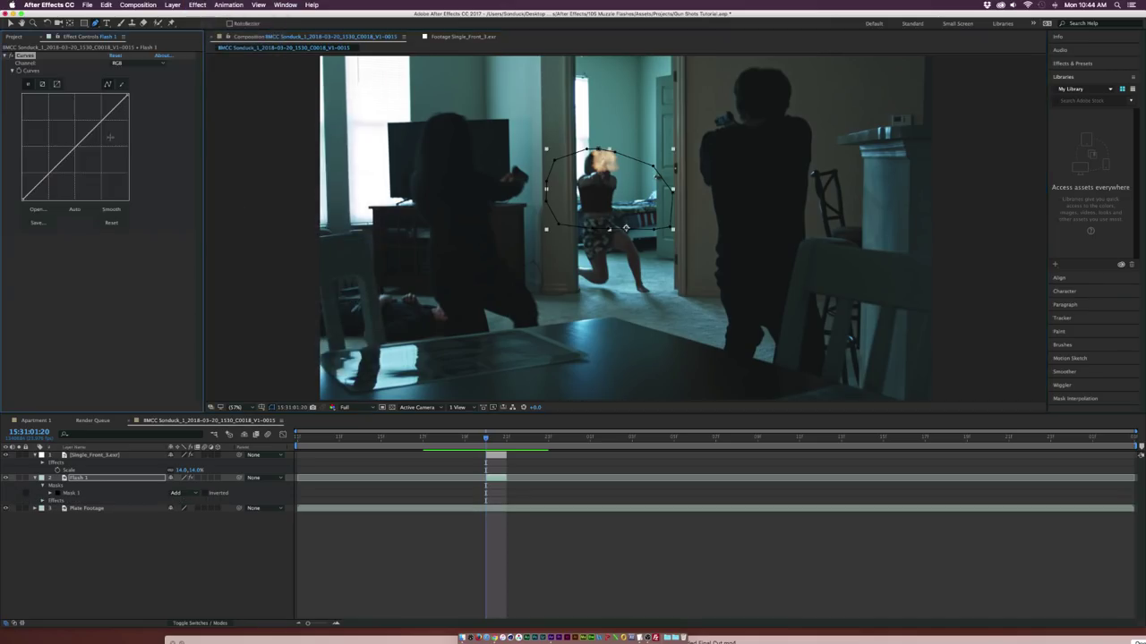
pyautogui.moveTo(69, 154); pyautogui.dragTo(65, 142)
# Step: Set the mask feather on the Flash 1 layer to 167 pixels
pyautogui.press('f')
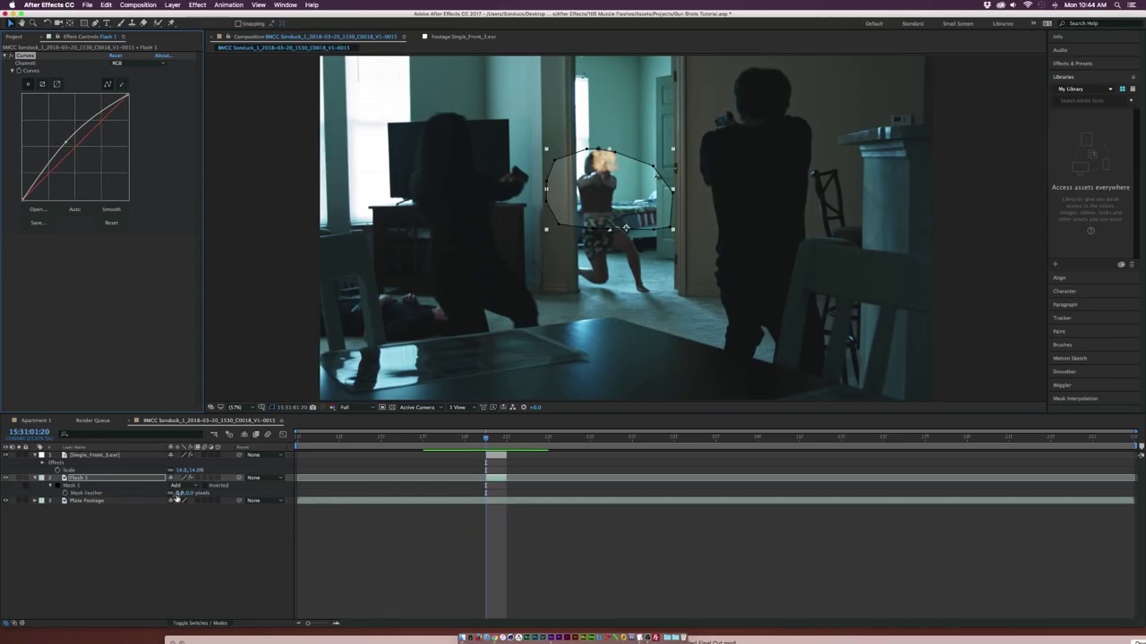
pyautogui.moveTo(183, 493); pyautogui.dragTo(256, 494)
pyautogui.click(111, 222)
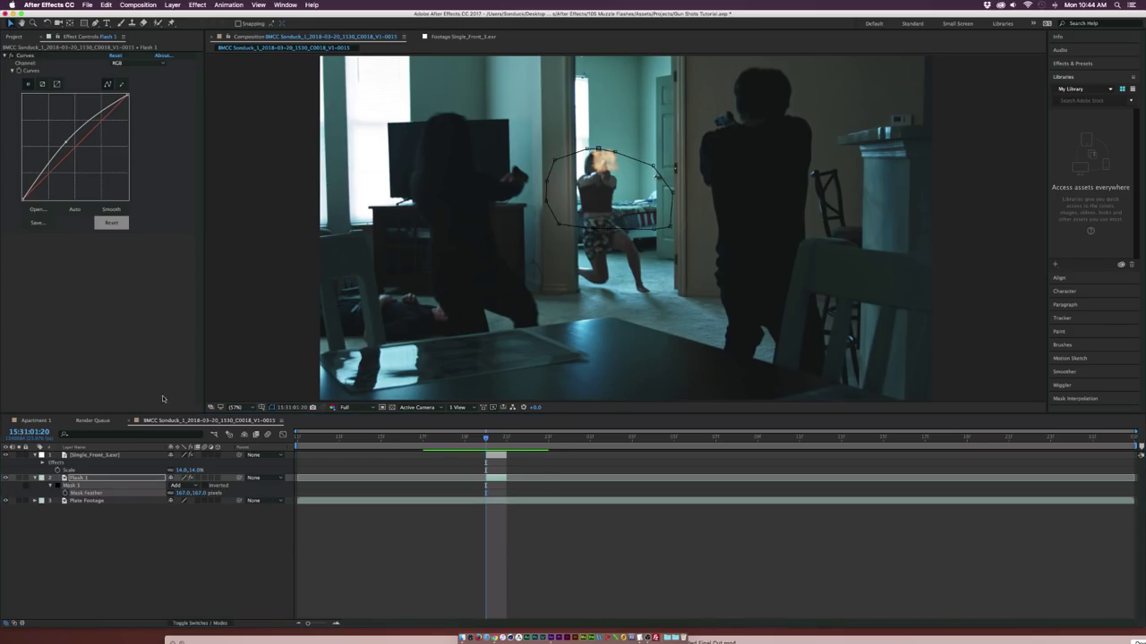
pyautogui.click(229, 572)
# Step: Compare the flash frame at 15:31:01:20 with the following frame to check the light burst
pyautogui.moveTo(486, 437)
pyautogui.mouseDown()
pyautogui.moveTo(464, 437)
pyautogui.moveTo(486, 437)
pyautogui.mouseUp()
pyautogui.click(507, 437)
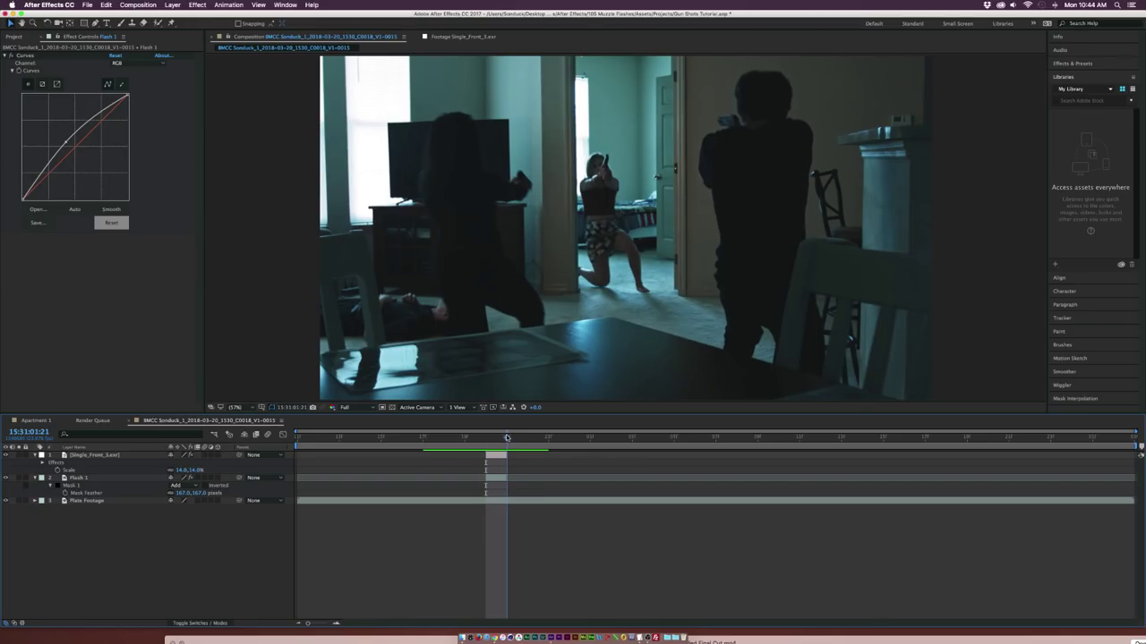
pyautogui.click(486, 436)
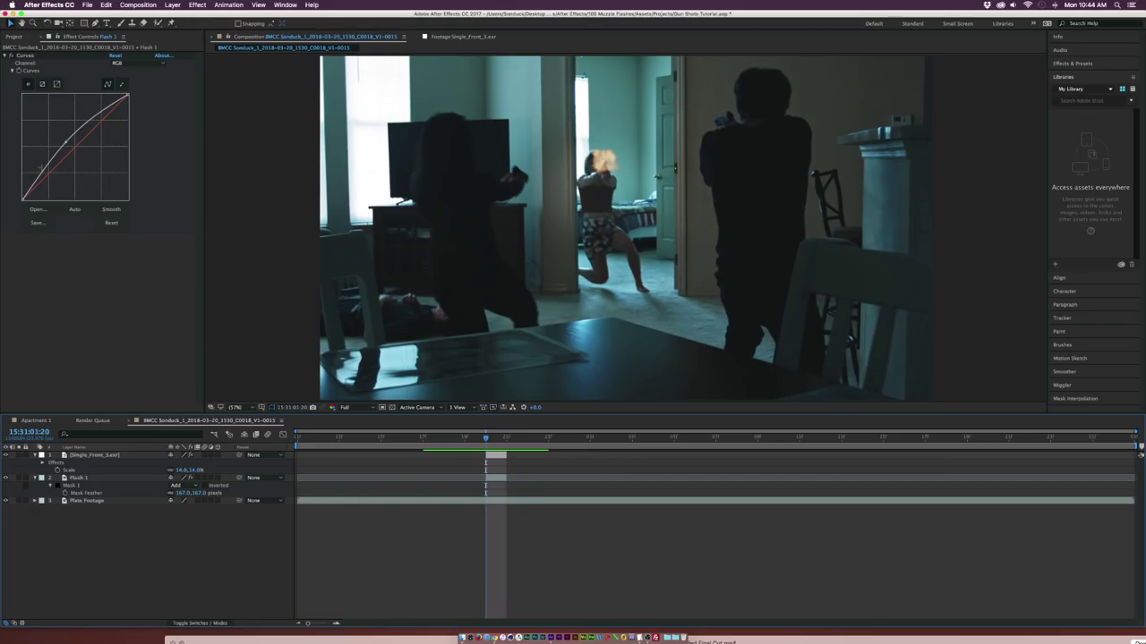
# Step: Collapse the layer properties and locate the frame around 15:31:01:16 where the shooter by the TV fires
pyautogui.press('u')
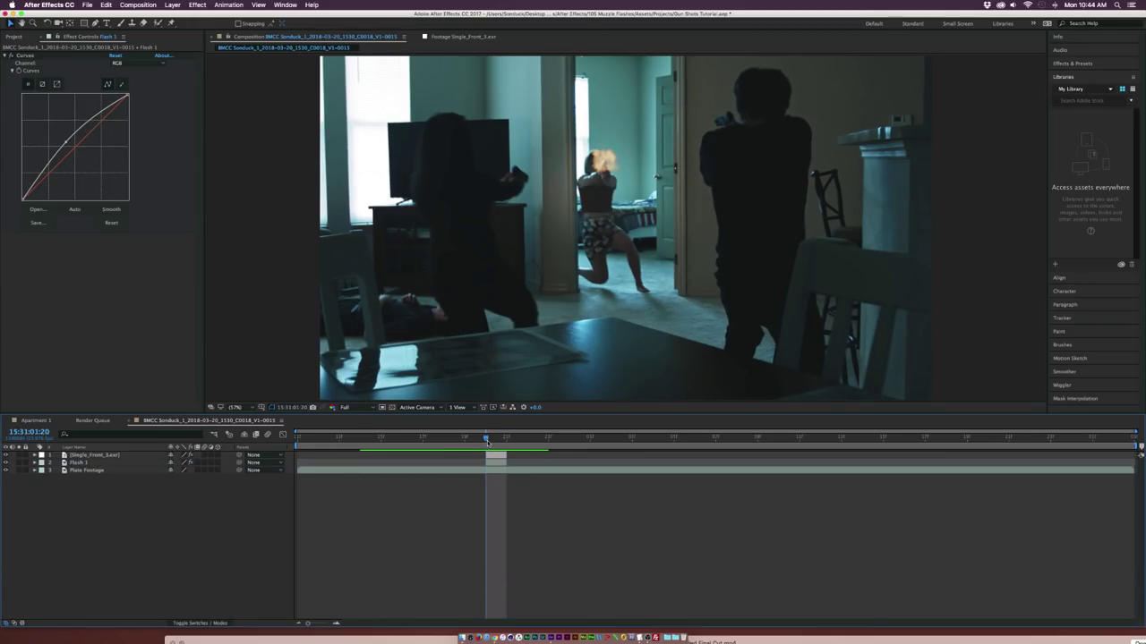
pyautogui.moveTo(468, 439); pyautogui.dragTo(402, 438)
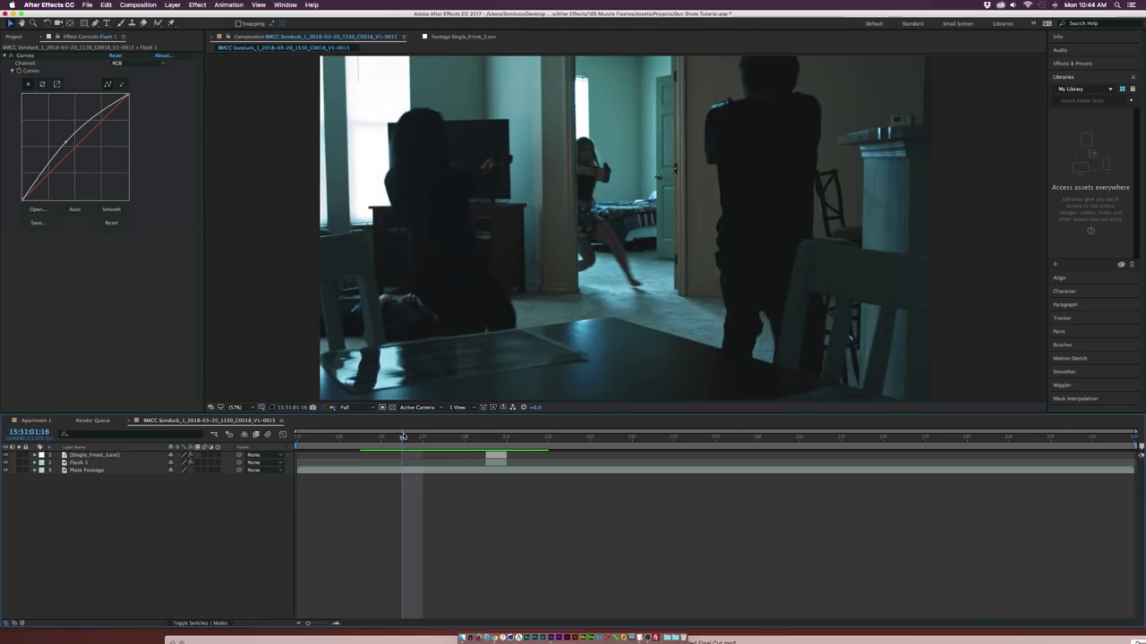
pyautogui.moveTo(401, 438)
pyautogui.mouseDown()
pyautogui.moveTo(358, 438)
pyautogui.moveTo(451, 440)
pyautogui.moveTo(413, 439)
pyautogui.mouseUp()
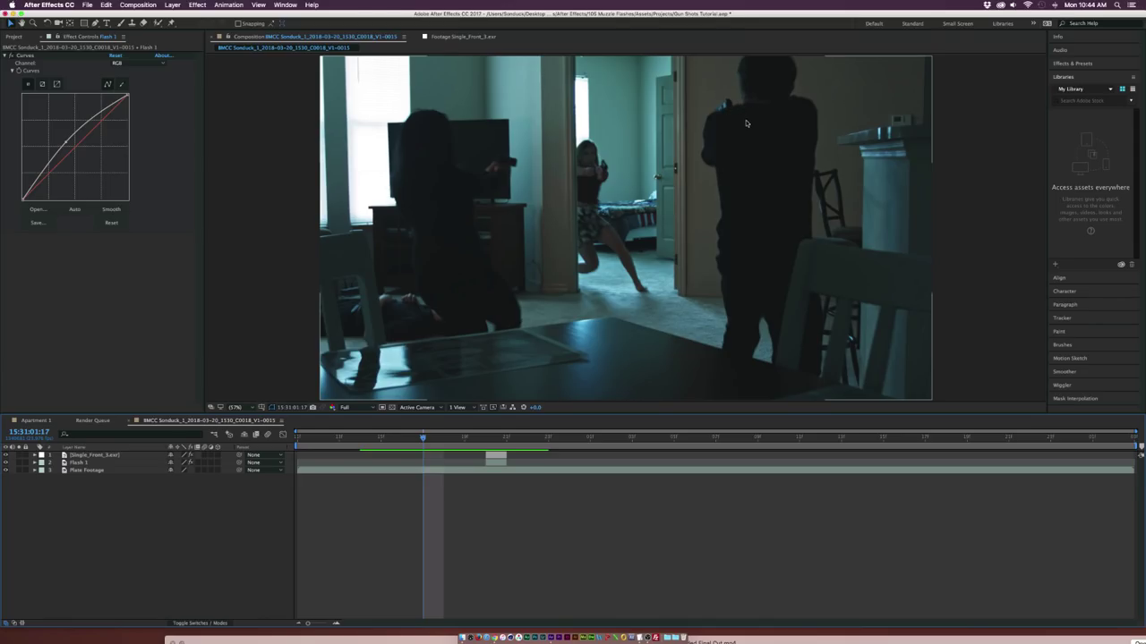
pyautogui.moveTo(422, 437); pyautogui.dragTo(401, 438)
# Step: Preview the angled muzzle flash Single_Angled_6.exr and add it as the top layer of the composition
pyautogui.click(14, 37)
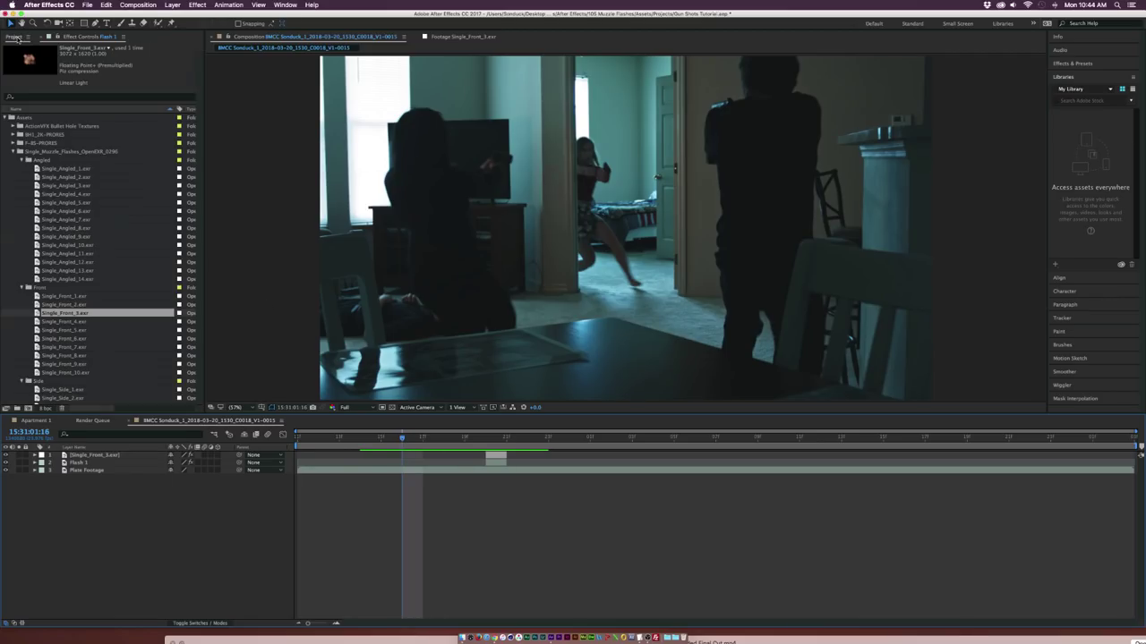
pyautogui.scroll(-3, 51, 273)
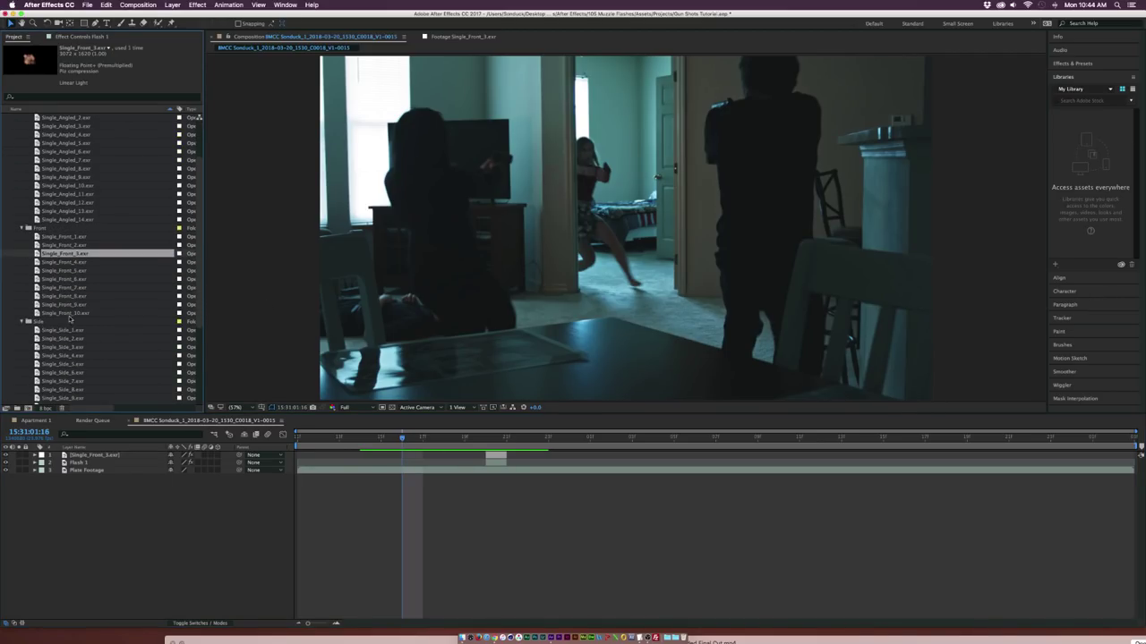
pyautogui.click(47, 204)
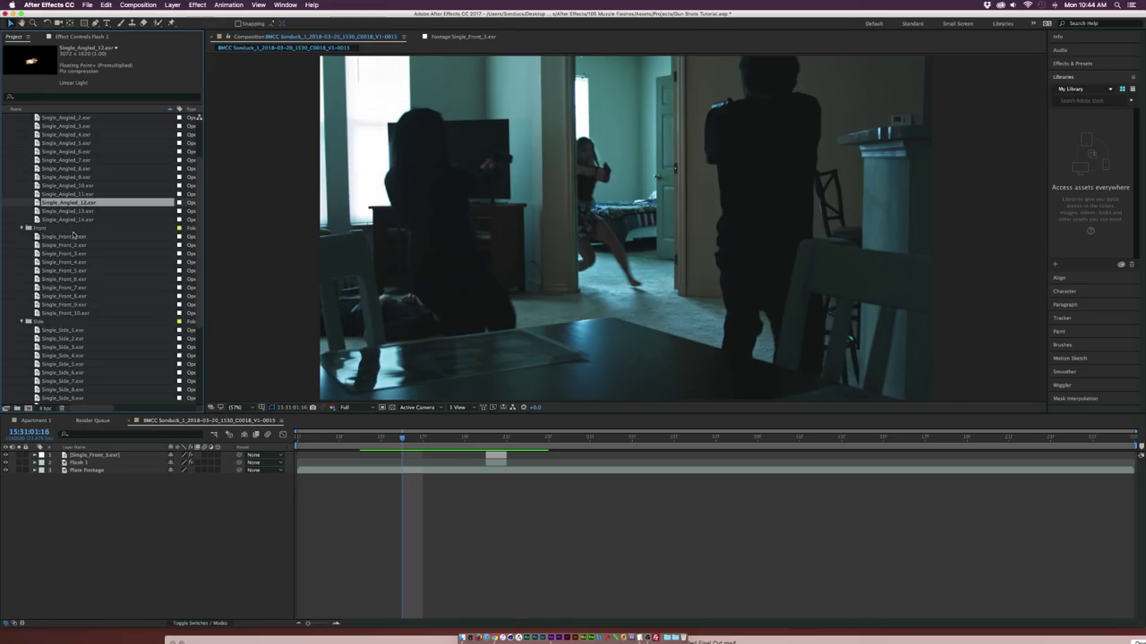
pyautogui.scroll(1, 54, 206)
pyautogui.doubleClick(52, 177)
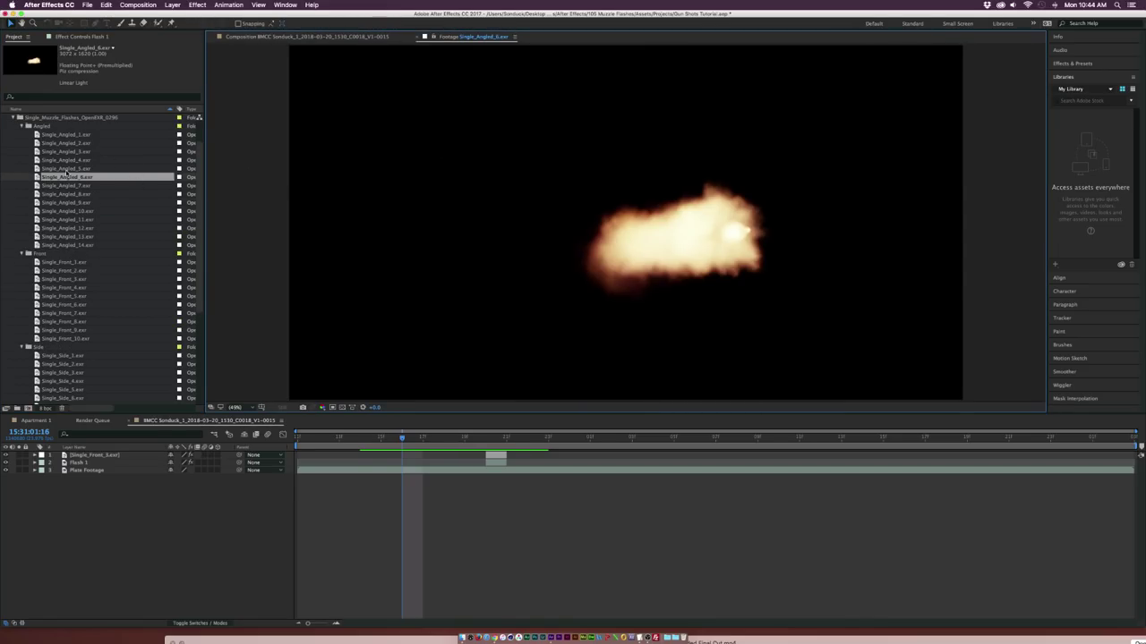
pyautogui.moveTo(63, 178); pyautogui.dragTo(276, 476)
# Step: Rotate the Single_Angled_6.exr flash to face the doorway, scale it down to 10% and place it near the gun beside the TV
pyautogui.press('r')
pyautogui.press('s')
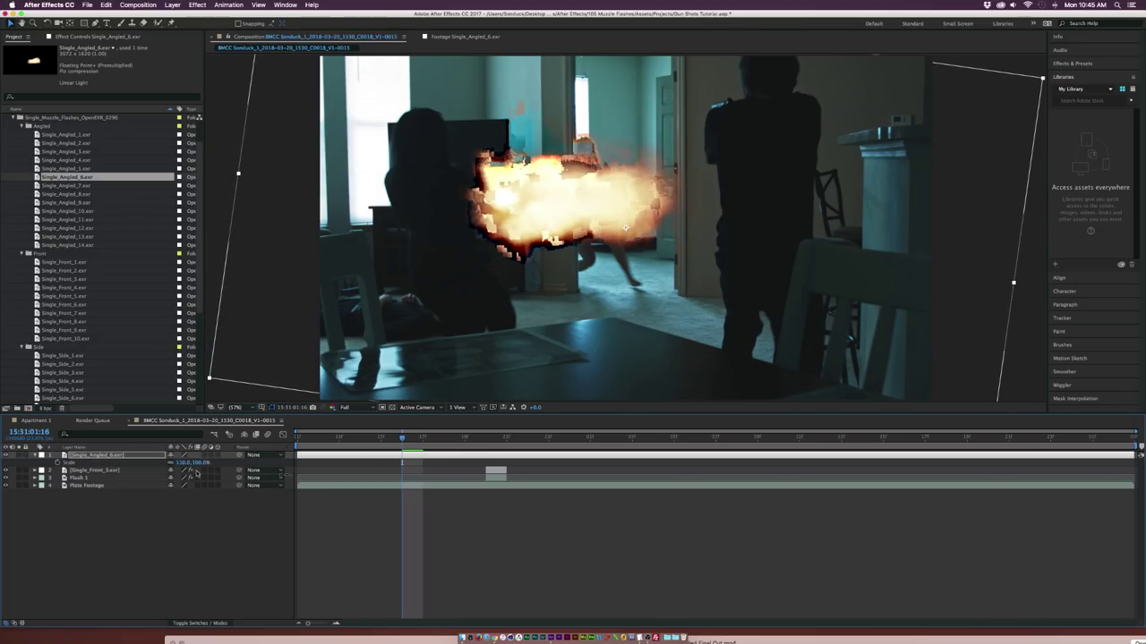
pyautogui.moveTo(183, 463); pyautogui.dragTo(158, 462)
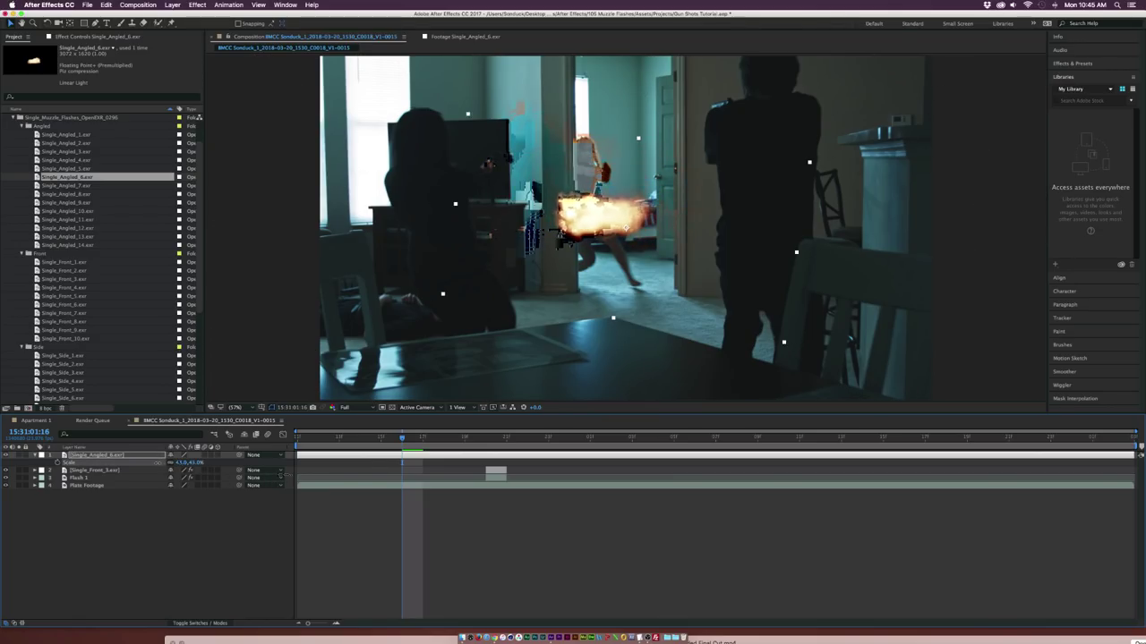
pyautogui.moveTo(587, 223); pyautogui.dragTo(536, 170)
pyautogui.moveTo(186, 463); pyautogui.dragTo(162, 463)
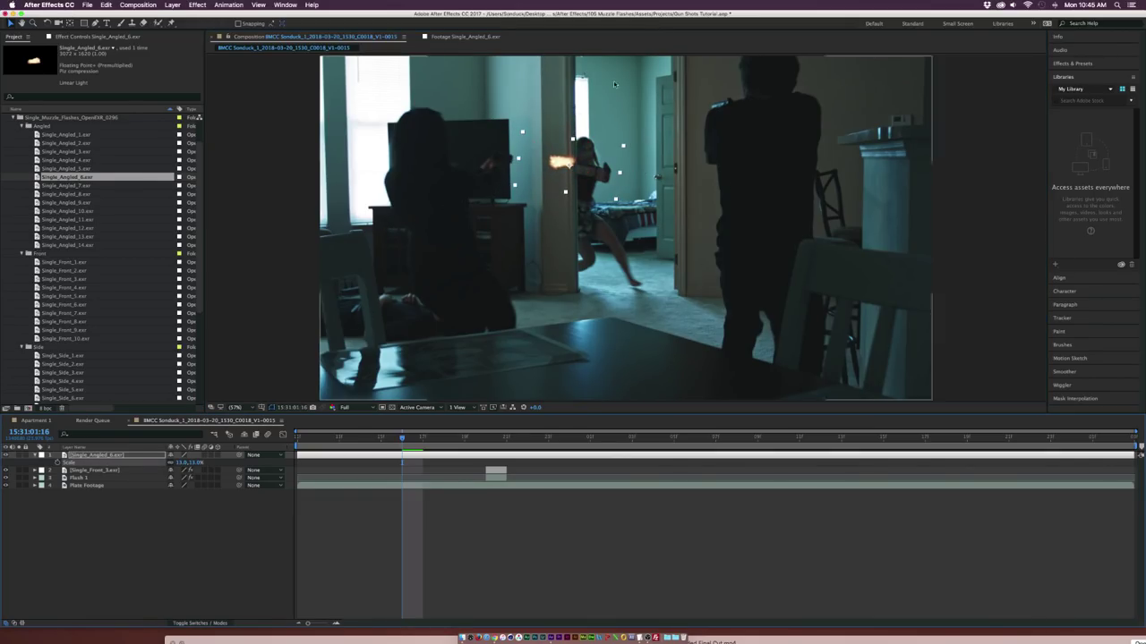
pyautogui.moveTo(604, 178); pyautogui.dragTo(565, 175)
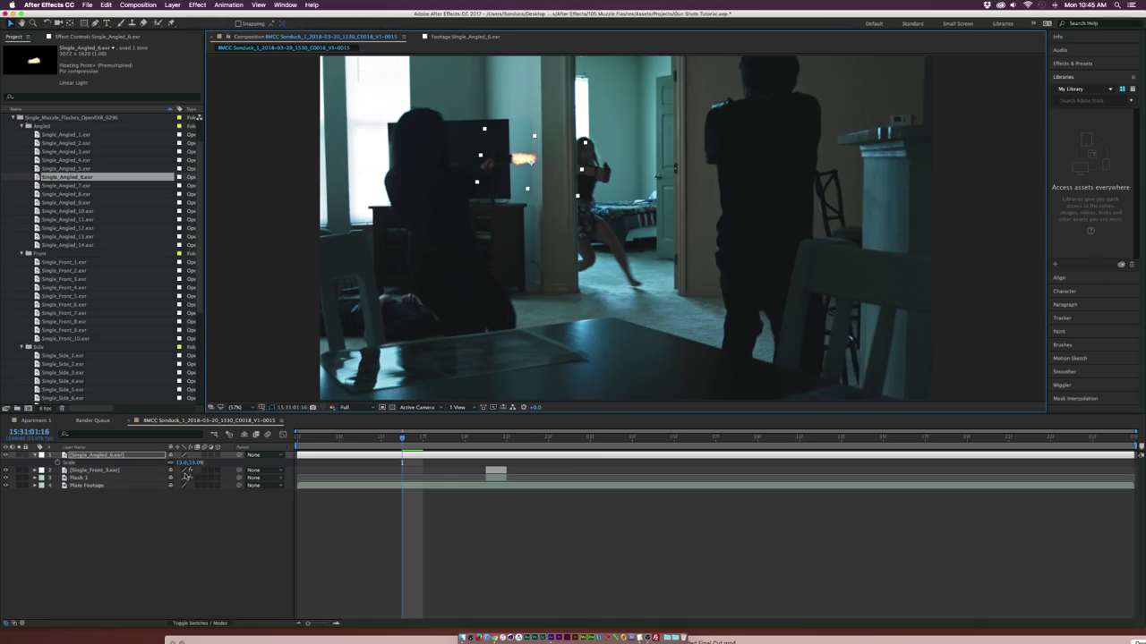
pyautogui.click(191, 529)
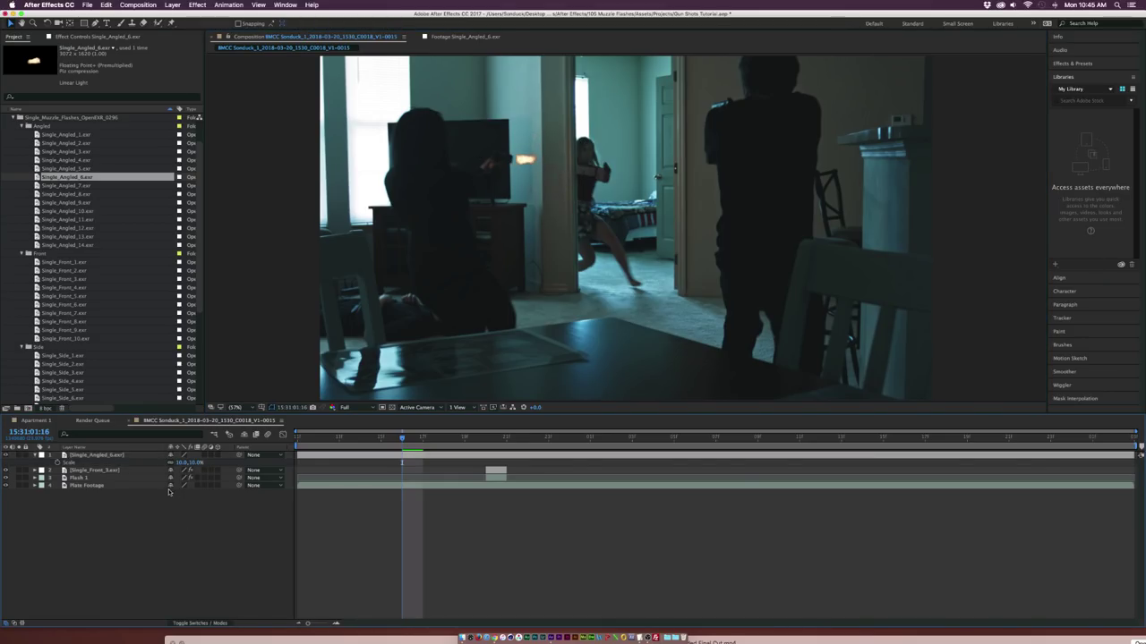
# Step: Set the flash's scale to 11% and align it with the muzzle of the gun in front of the TV
pyautogui.click(181, 462)
pyautogui.write('11')
pyautogui.press('Return')
pyautogui.scroll(4, 497, 207)
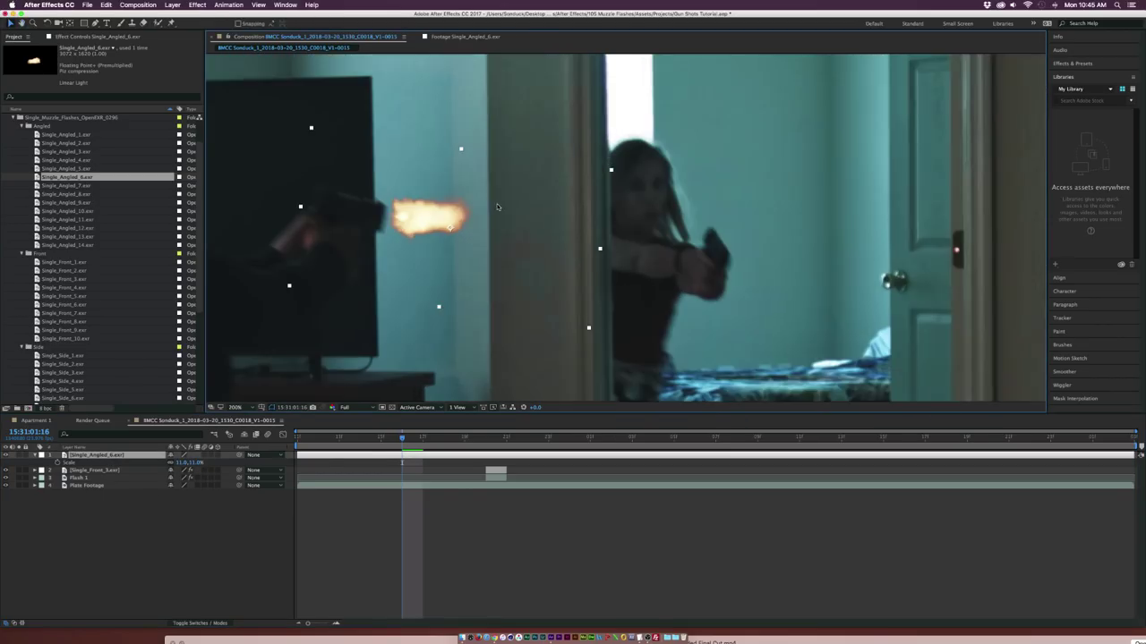
pyautogui.moveTo(472, 217)
pyautogui.mouseDown()
pyautogui.moveTo(518, 203)
pyautogui.moveTo(459, 205)
pyautogui.mouseUp()
pyautogui.click(99, 569)
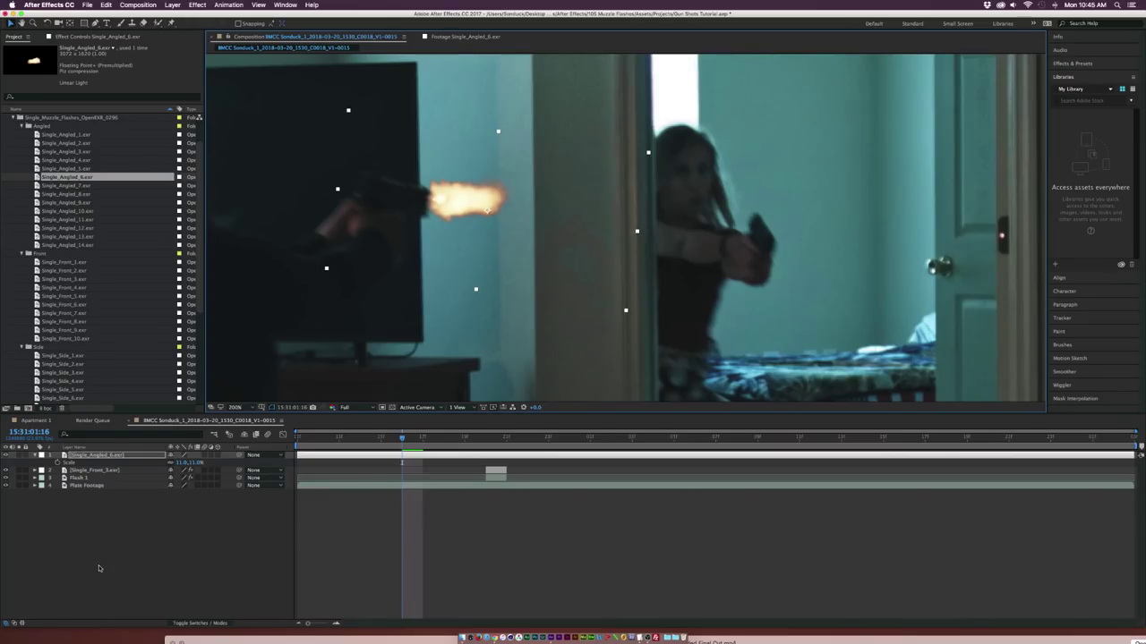
# Step: Copy the Curves effect from the Single_Front_3.exr layer onto the Single_Angled_6.exr layer
pyautogui.click(86, 479)
pyautogui.click(84, 471)
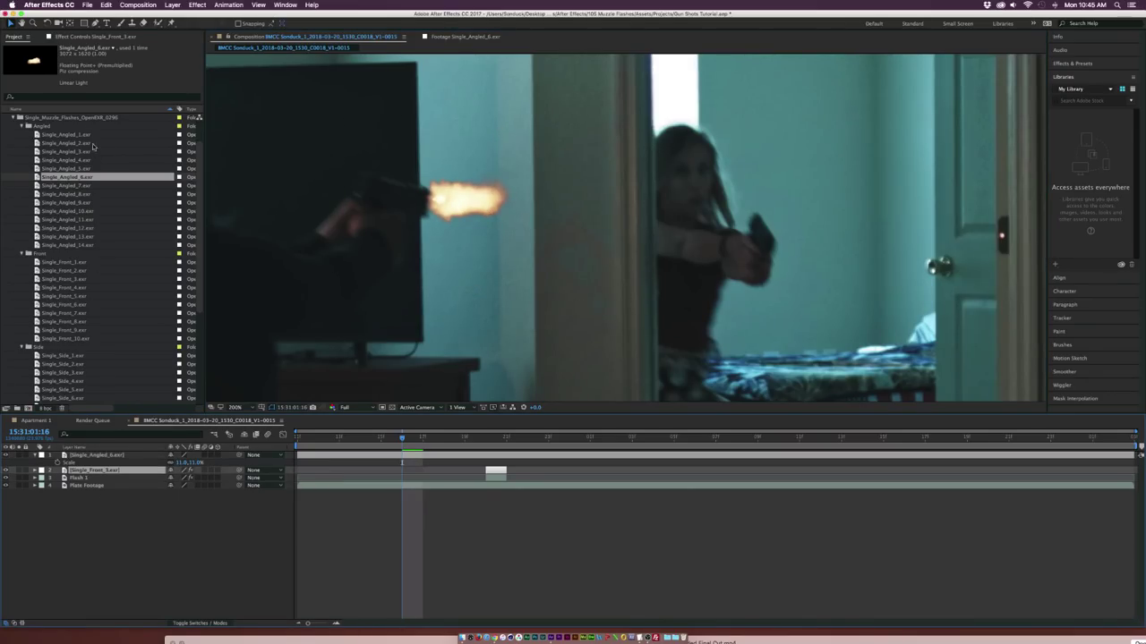
pyautogui.click(86, 37)
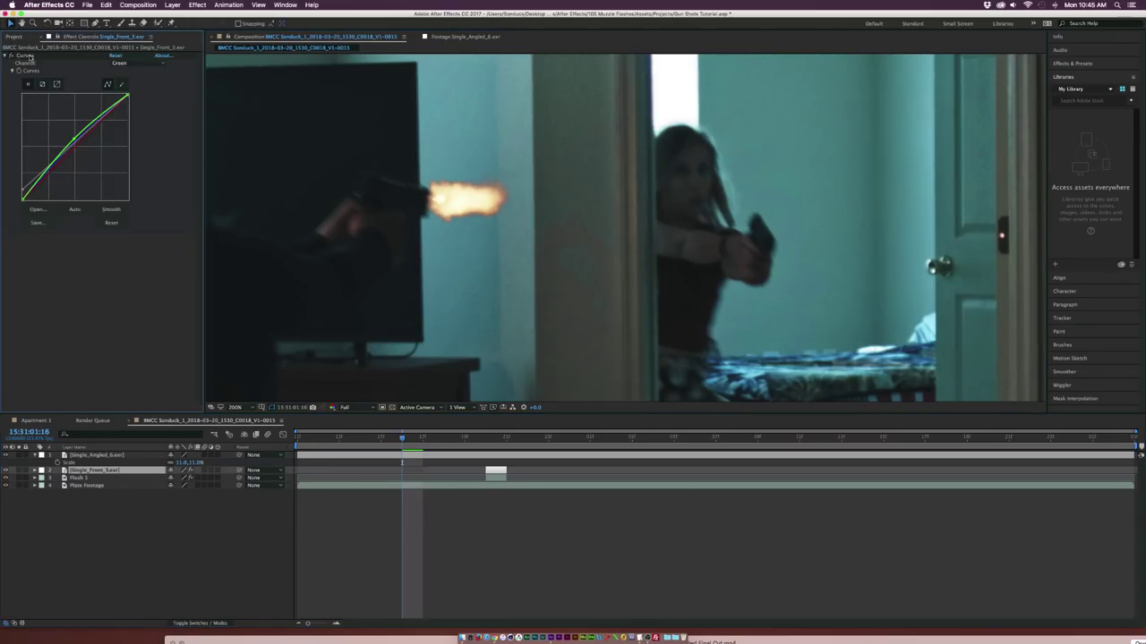
pyautogui.click(102, 457)
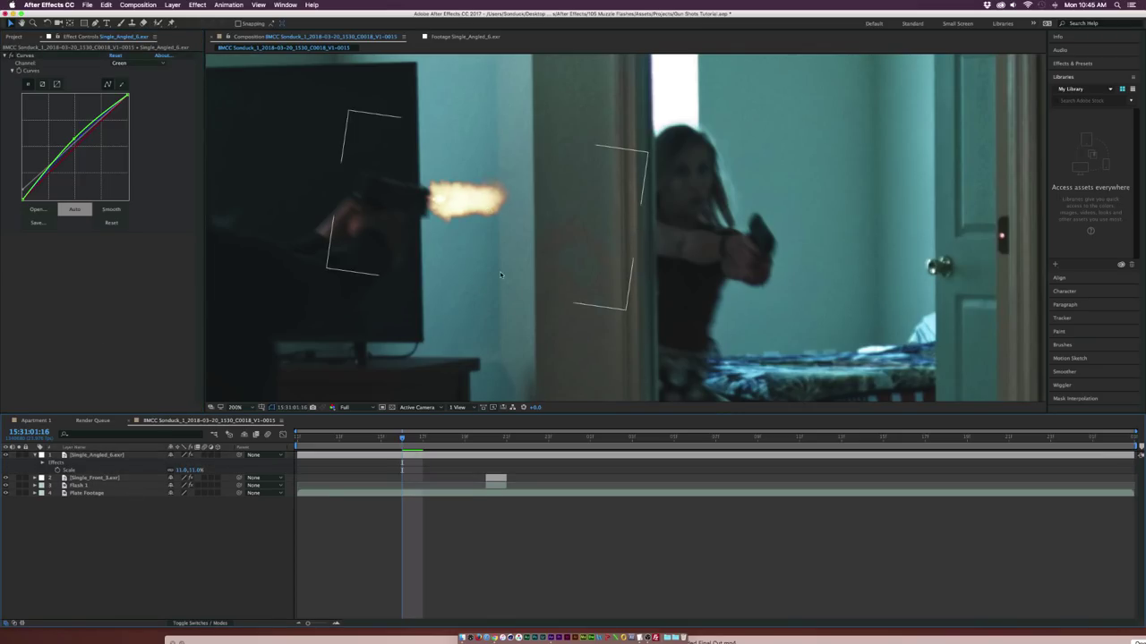
# Step: Rotate the Single_Angled_6.exr flash to 199° at the gun muzzle and trim its layer to the single frame at 15:31:01:17
pyautogui.press(',')
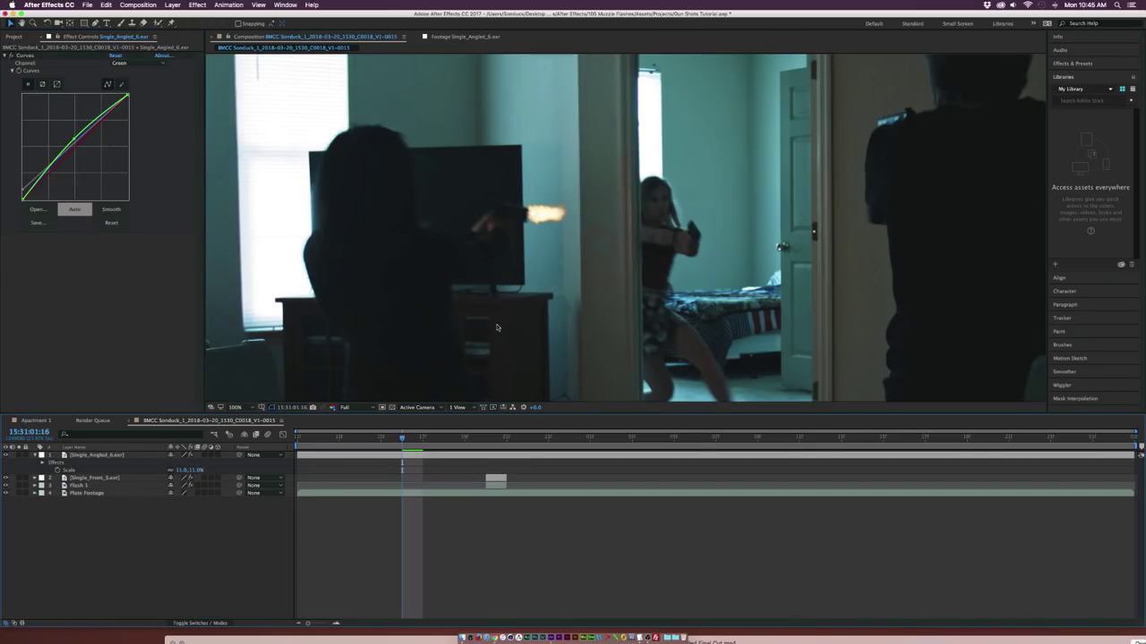
pyautogui.press('space')
pyautogui.moveTo(548, 290); pyautogui.dragTo(498, 249)
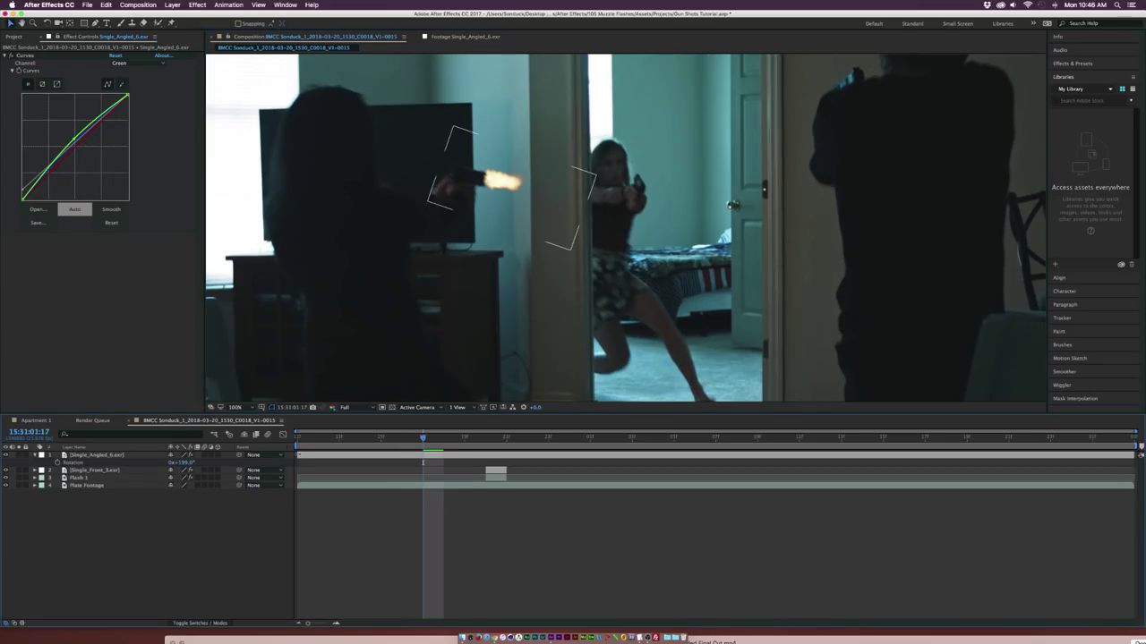
pyautogui.moveTo(299, 455); pyautogui.dragTo(428, 438)
pyautogui.click(444, 440)
pyautogui.press('super+shift+d')
pyautogui.press('Delete')
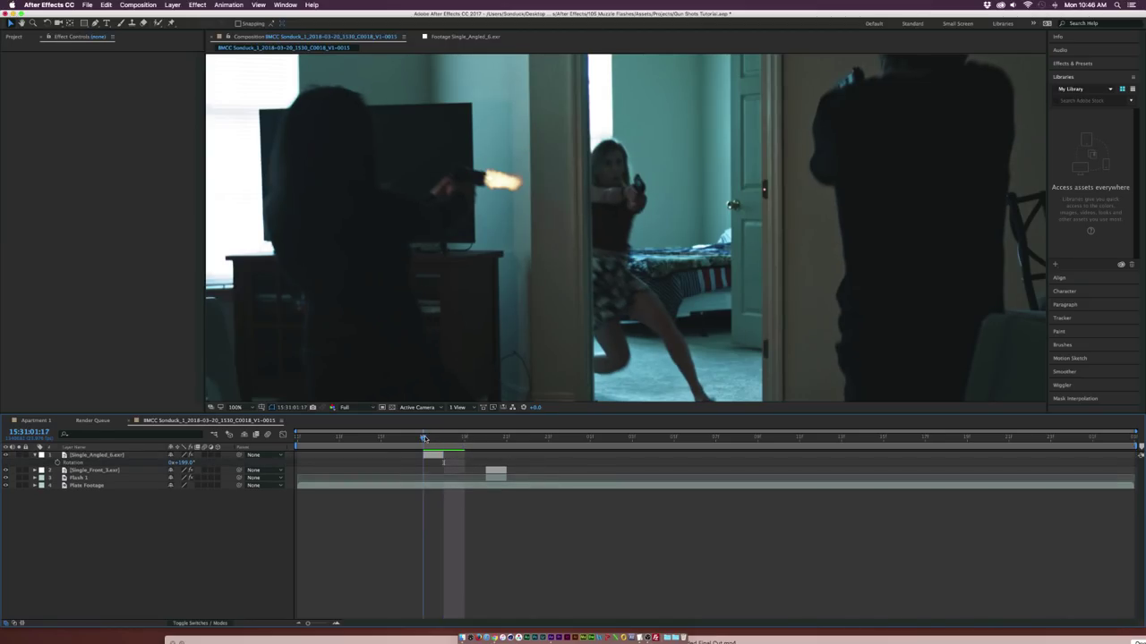
# Step: Duplicate the Plate Footage layer and trim the copy to the single frame at 15:31:01:17
pyautogui.click(77, 485)
pyautogui.press('super+d')
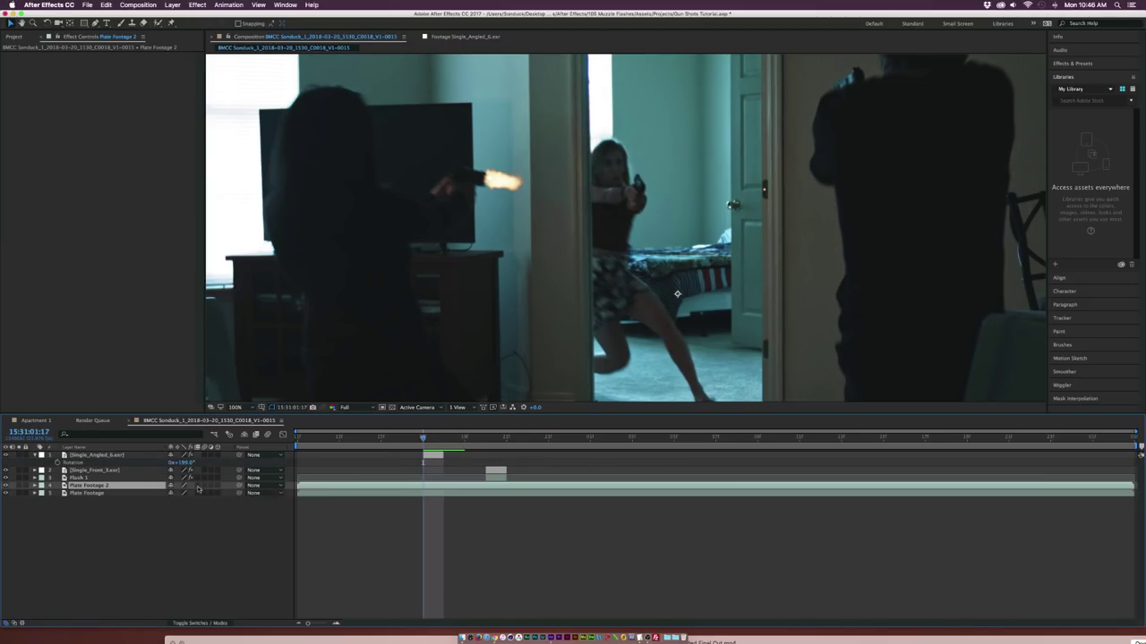
pyautogui.moveTo(298, 485); pyautogui.dragTo(416, 492)
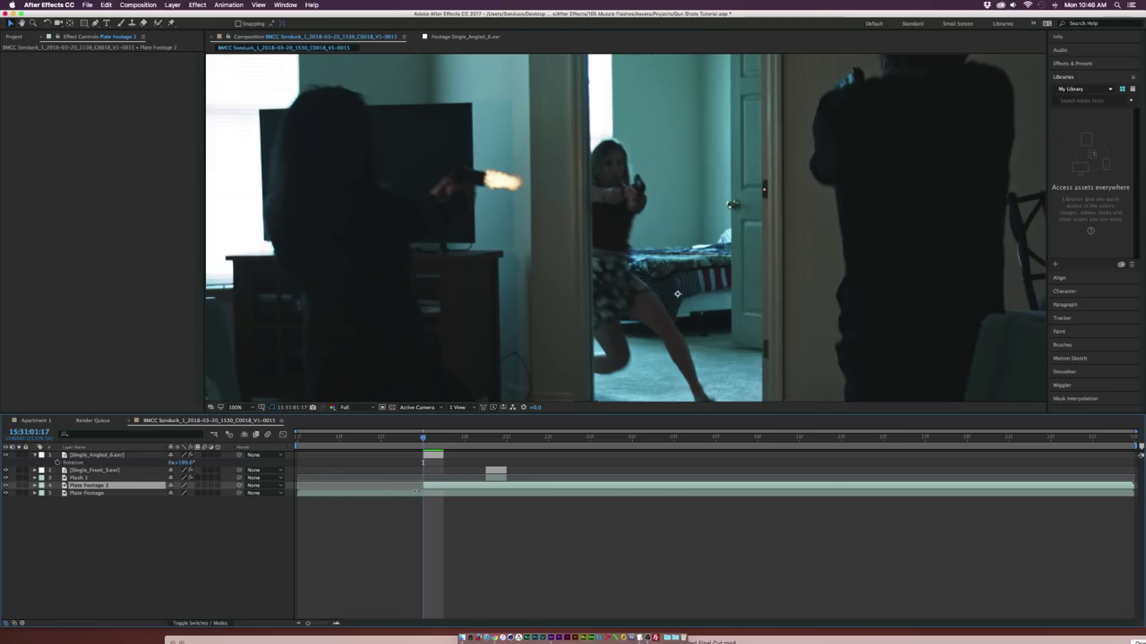
pyautogui.click(440, 439)
pyautogui.press('super+shift+d')
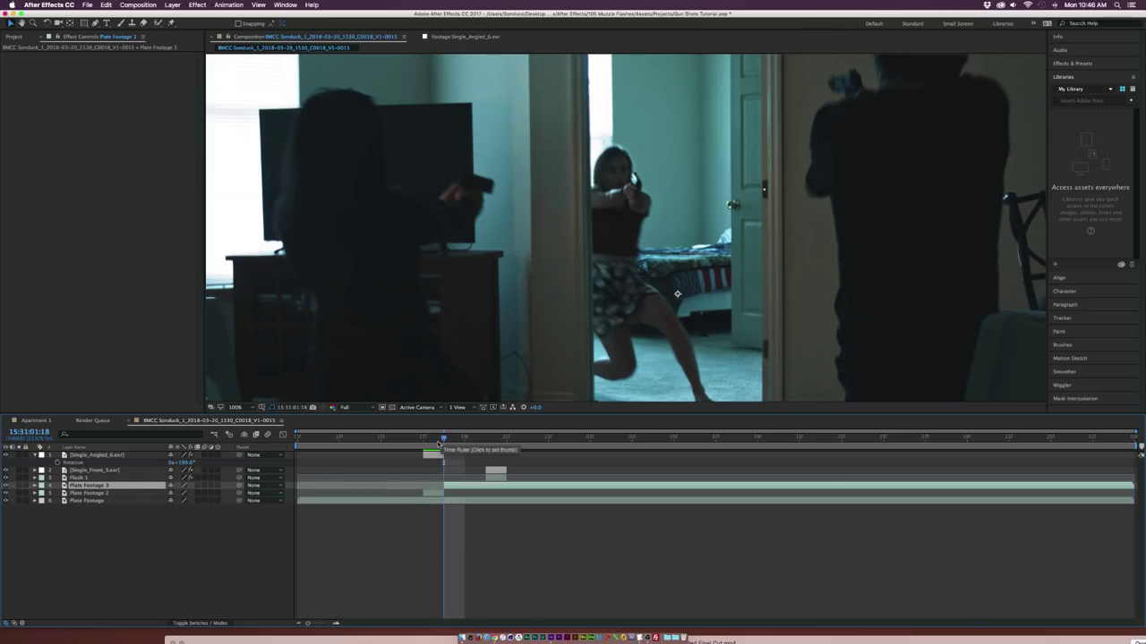
pyautogui.press('Delete')
pyautogui.press('pageup')
pyautogui.click(432, 486)
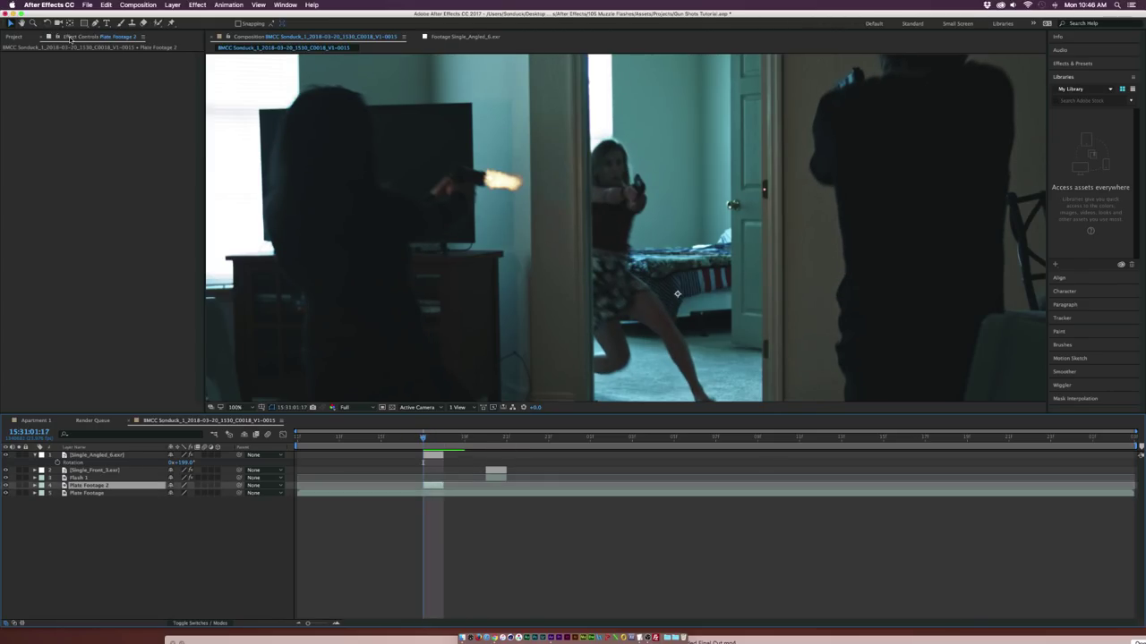
# Step: With the Pen tool, draw a closed mask on Plate Footage 2 around the shooter's front, her arms, the TV and the nearby wall
pyautogui.click(93, 23)
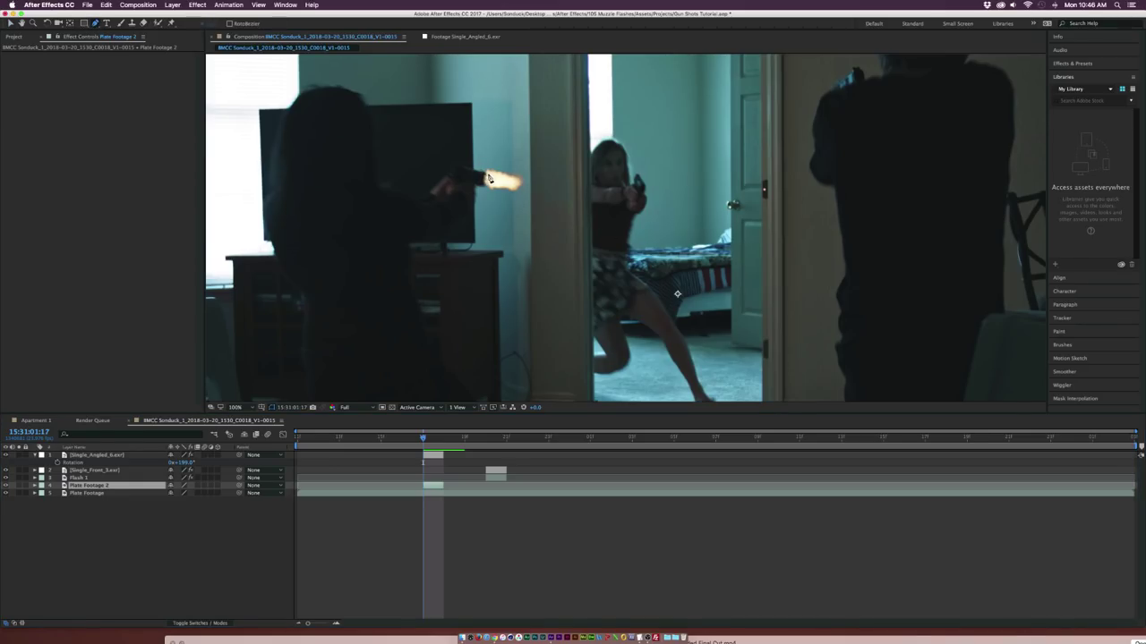
pyautogui.click(481, 183)
pyautogui.click(467, 213)
pyautogui.click(455, 232)
pyautogui.click(432, 236)
pyautogui.click(409, 242)
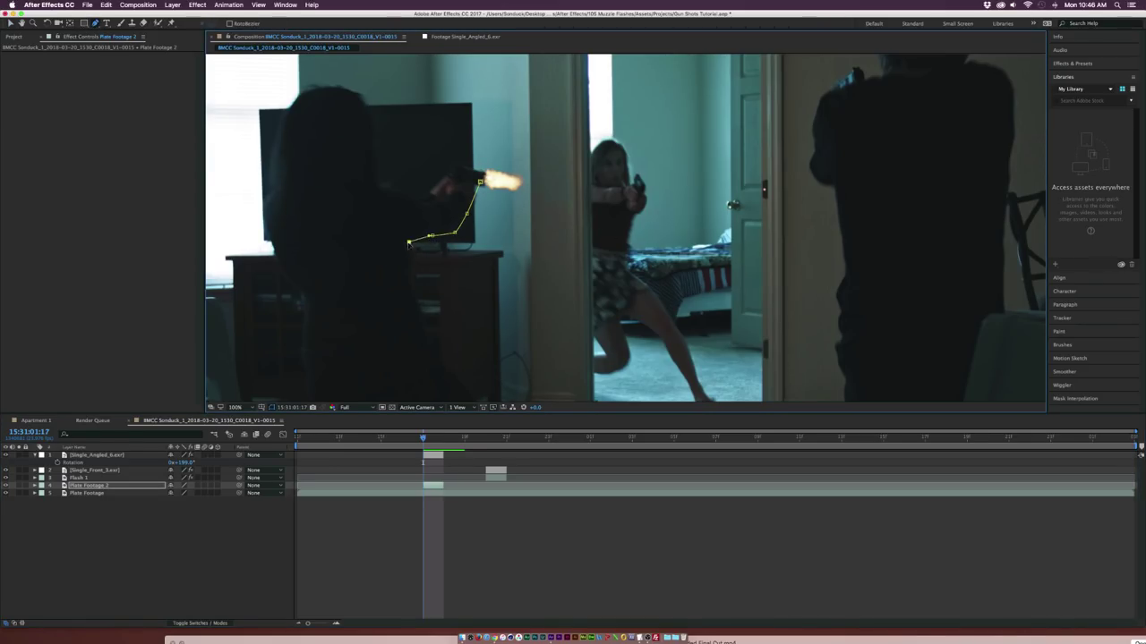
pyautogui.click(409, 282)
pyautogui.click(364, 295)
pyautogui.click(350, 220)
pyautogui.click(335, 128)
pyautogui.click(343, 103)
pyautogui.click(359, 93)
pyautogui.click(396, 91)
pyautogui.click(454, 91)
pyautogui.click(491, 105)
pyautogui.click(549, 138)
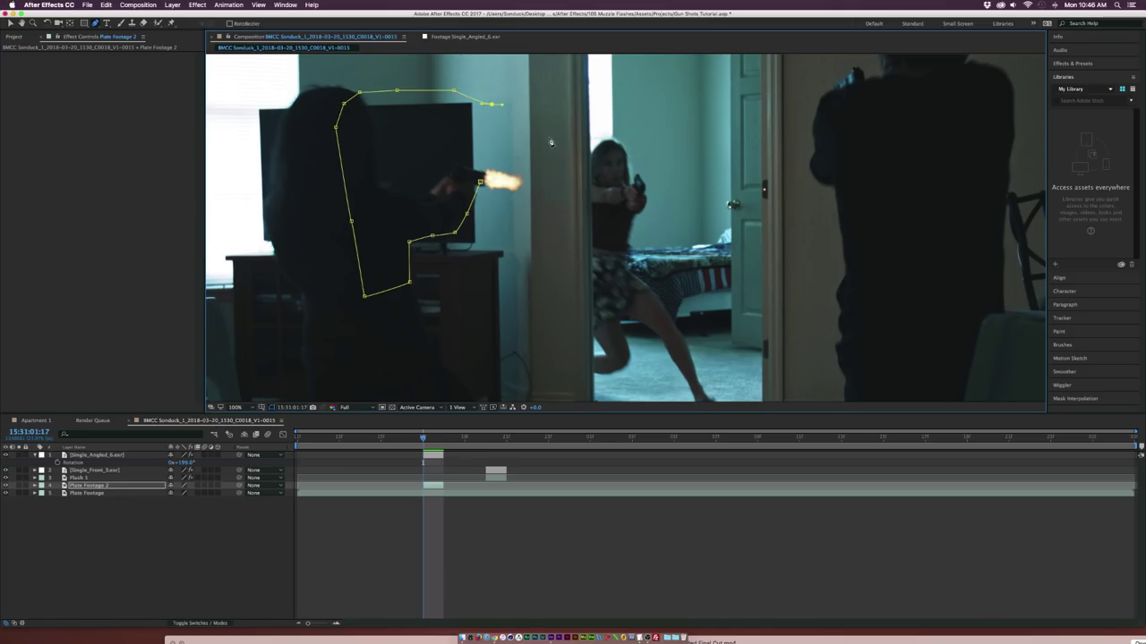
pyautogui.click(546, 179)
pyautogui.click(526, 197)
pyautogui.click(480, 182)
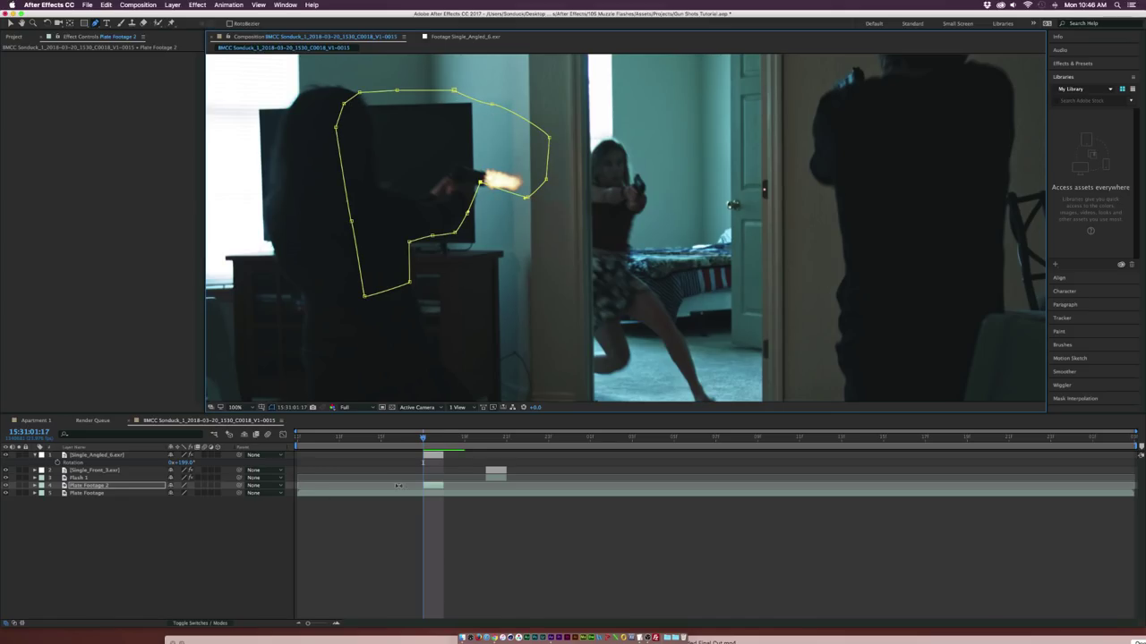
# Step: Copy the brightening Curves effect from the Flash 1 layer onto Plate Footage 2
pyautogui.click(503, 479)
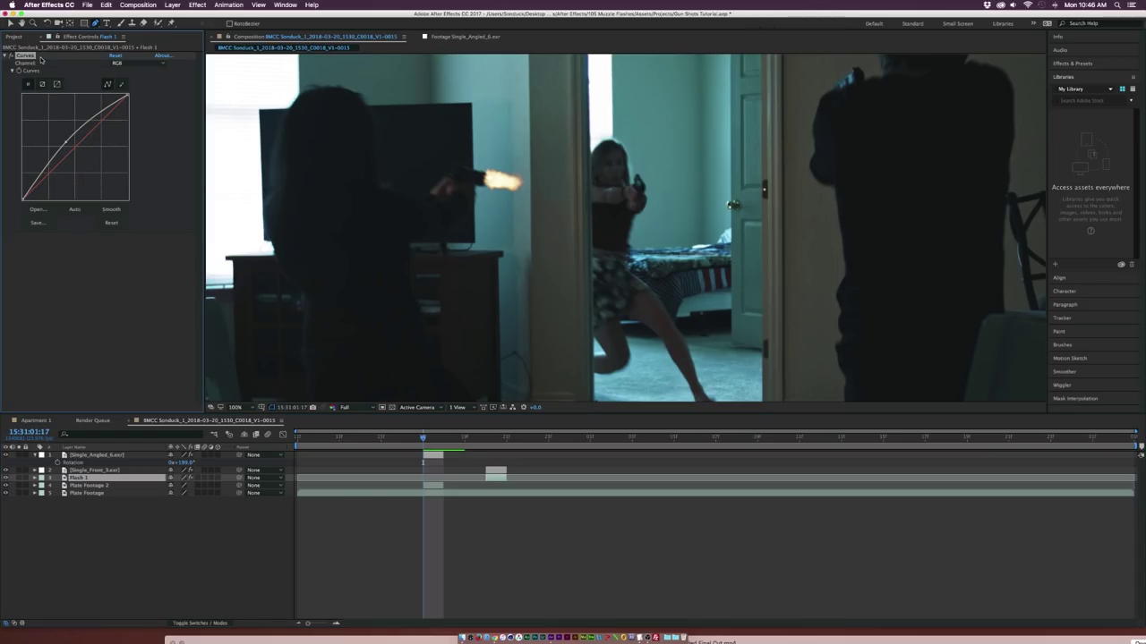
pyautogui.click(419, 493)
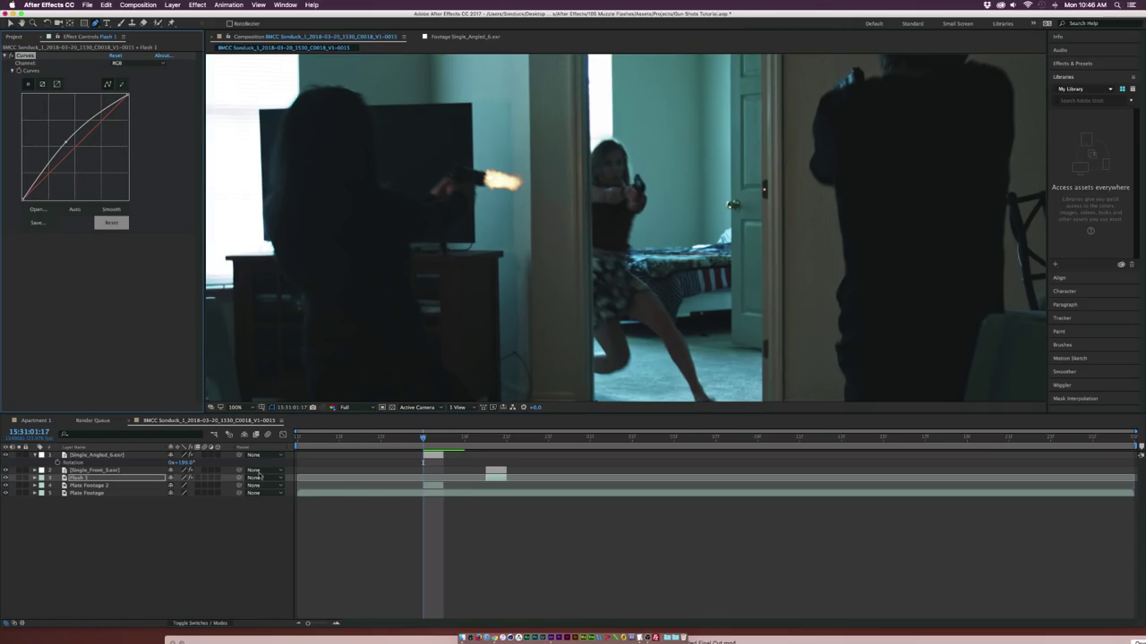
pyautogui.click(403, 485)
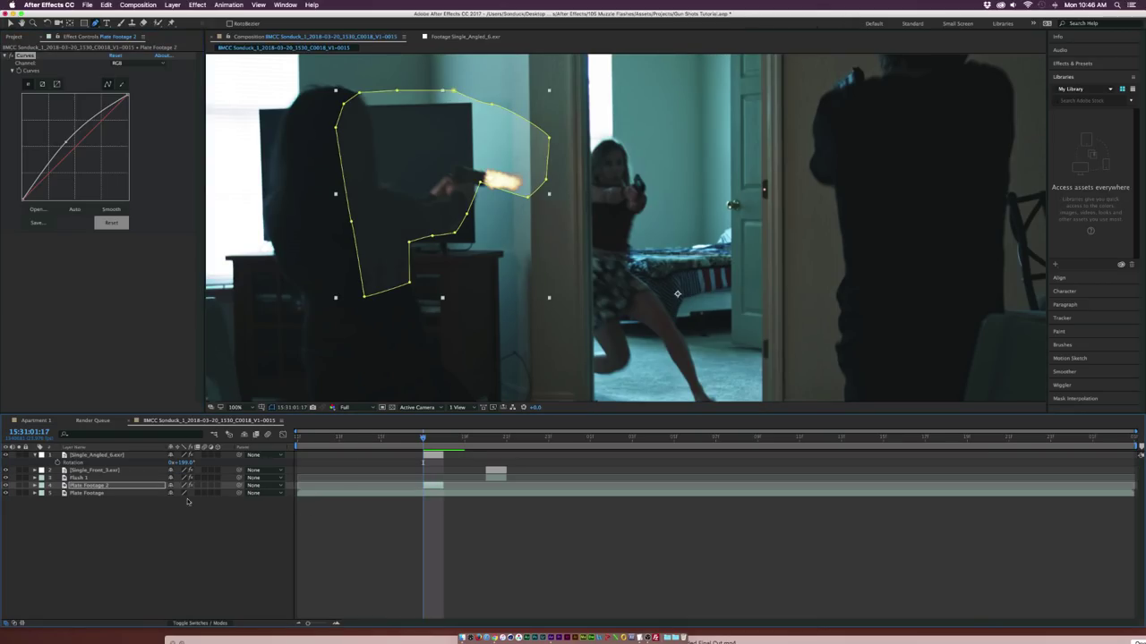
# Step: Set the mask feather on Plate Footage 2 to 188 pixels and check the flash frame at 15:31:01:17 in the full view
pyautogui.press('f')
pyautogui.moveTo(180, 502); pyautogui.dragTo(247, 506)
pyautogui.press('F2')
pyautogui.press(',')
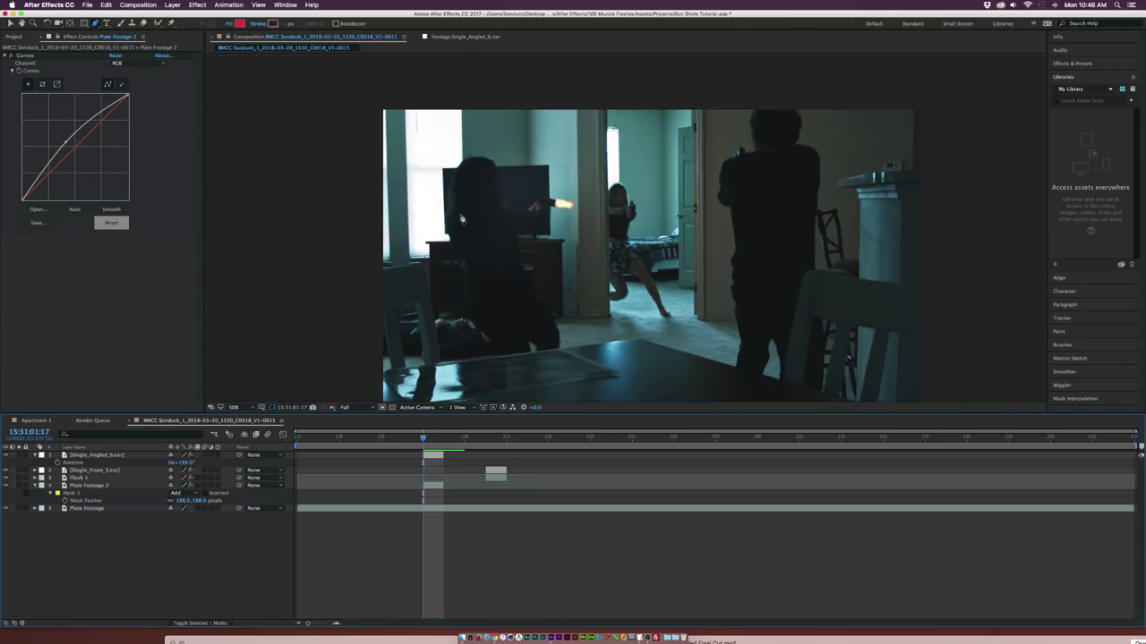
pyautogui.click(232, 407)
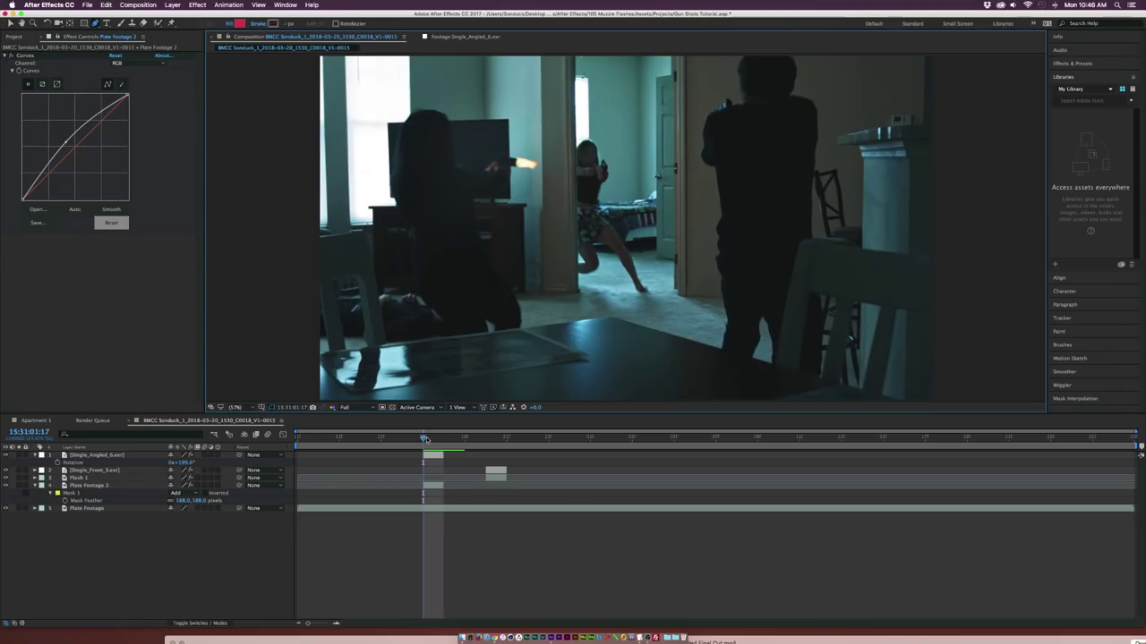
pyautogui.moveTo(423, 439)
pyautogui.mouseDown()
pyautogui.moveTo(506, 439)
pyautogui.moveTo(423, 439)
pyautogui.mouseUp()
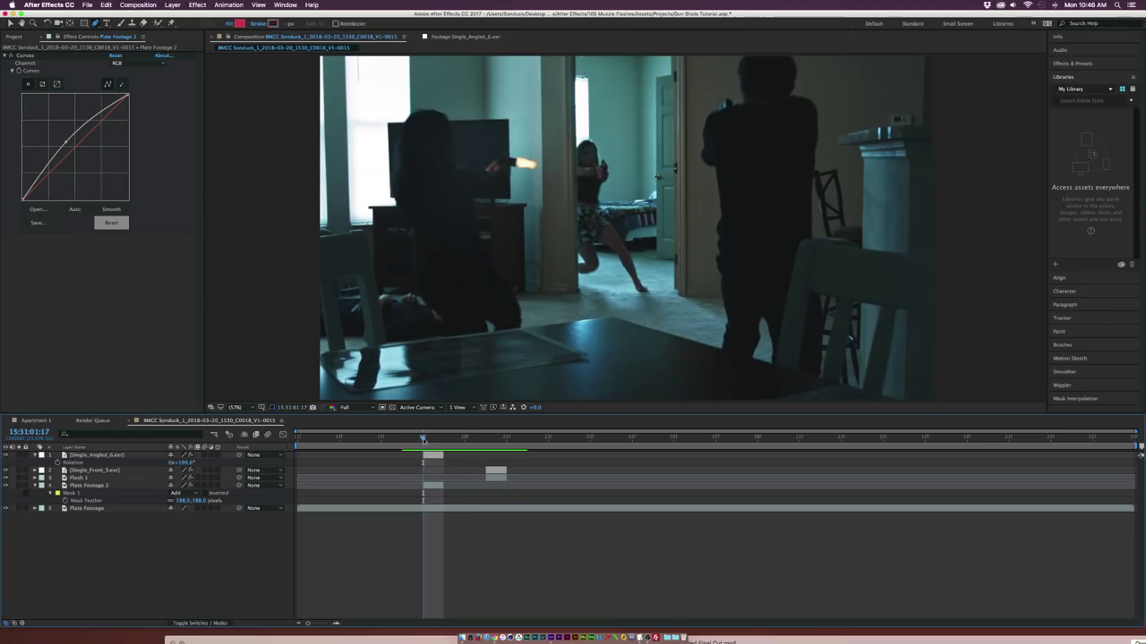
# Step: Add Single_Front_6.exr as the topmost layer and place the flash at the gun of the man in the foreground
pyautogui.click(96, 305)
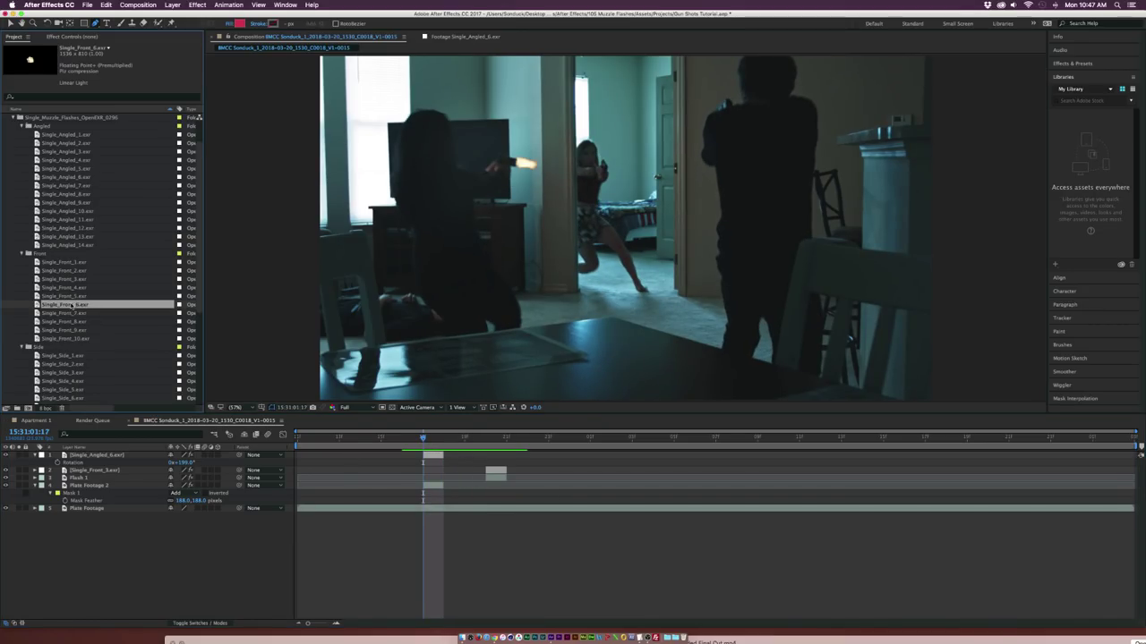
pyautogui.moveTo(72, 305); pyautogui.dragTo(97, 456)
pyautogui.moveTo(633, 235); pyautogui.dragTo(721, 122)
pyautogui.hotkey('ctrl', 'z')
pyautogui.press('v')
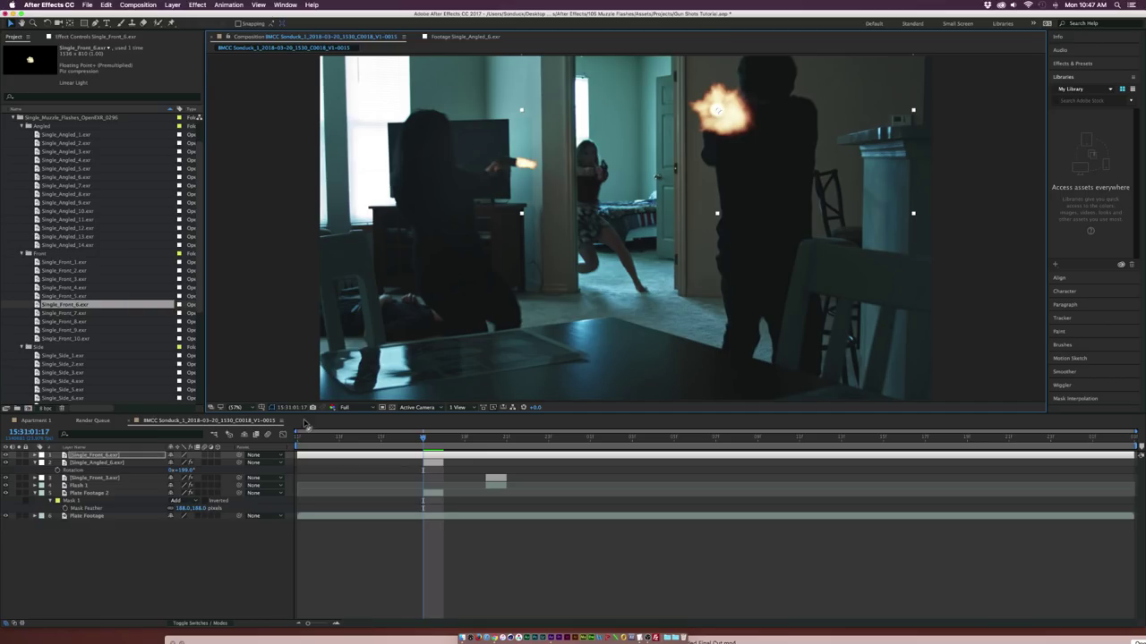
# Step: Scale the Single_Front_6.exr flash to 39% and fine-tune its position at the man's gun
pyautogui.press('s')
pyautogui.moveTo(190, 463); pyautogui.dragTo(149, 463)
pyautogui.moveTo(757, 117); pyautogui.dragTo(753, 120)
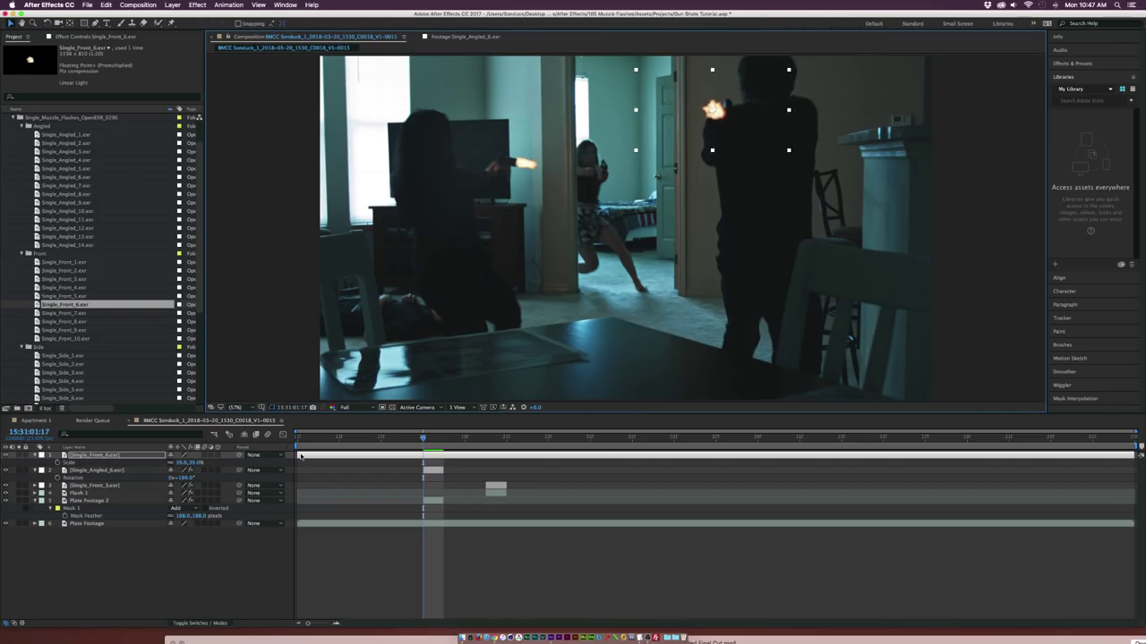
# Step: Trim the Single_Front_6.exr layer to the single frame at 15:31:01:17
pyautogui.moveTo(301, 456); pyautogui.dragTo(417, 458)
pyautogui.click(441, 439)
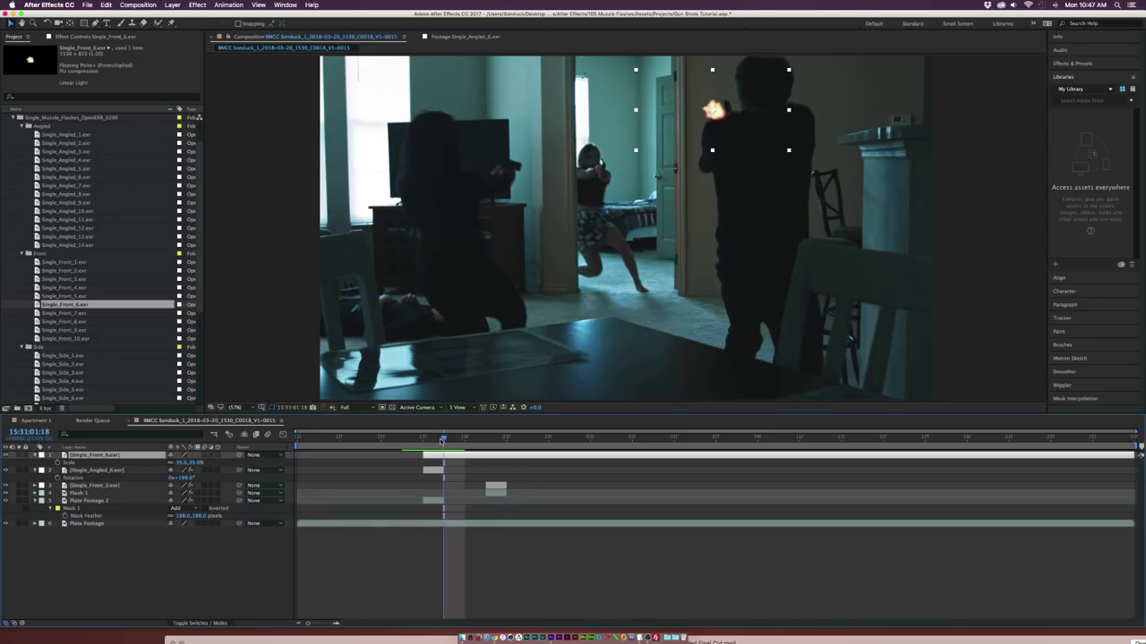
pyautogui.press('super+shift+d')
pyautogui.press('Delete')
pyautogui.click(430, 438)
pyautogui.press('space')
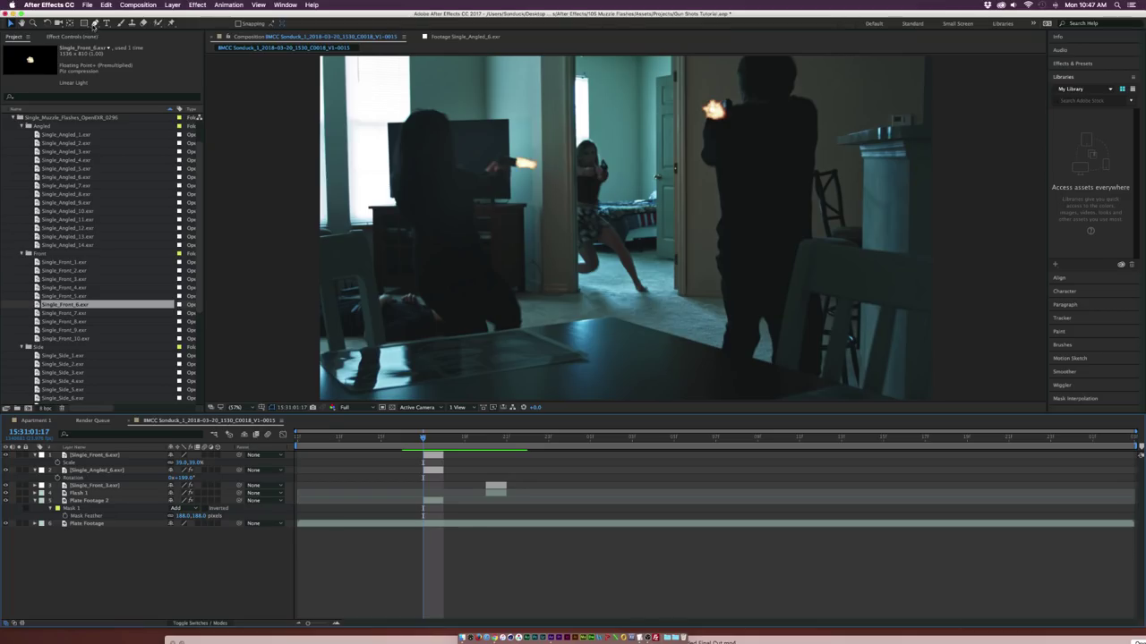
# Step: Lock every layer except Single_Front_6.exr and hide that flash to expose the man's gun and arm for masking
pyautogui.click(95, 24)
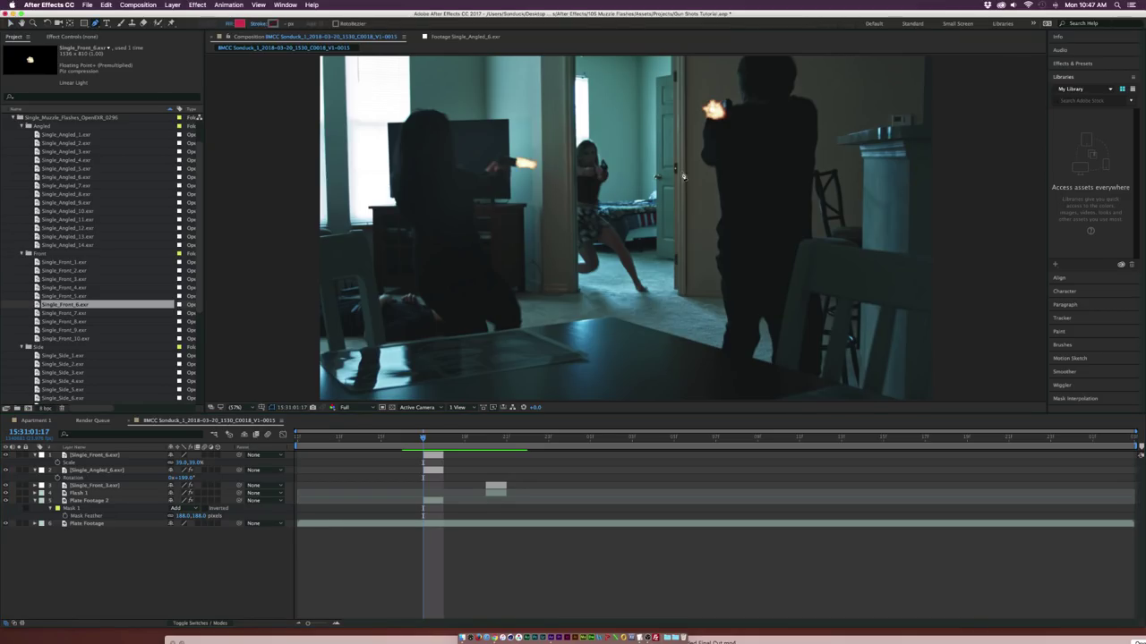
pyautogui.scroll(1, 684, 176)
pyautogui.moveTo(752, 75); pyautogui.dragTo(500, 295)
pyautogui.scroll(2, 496, 284)
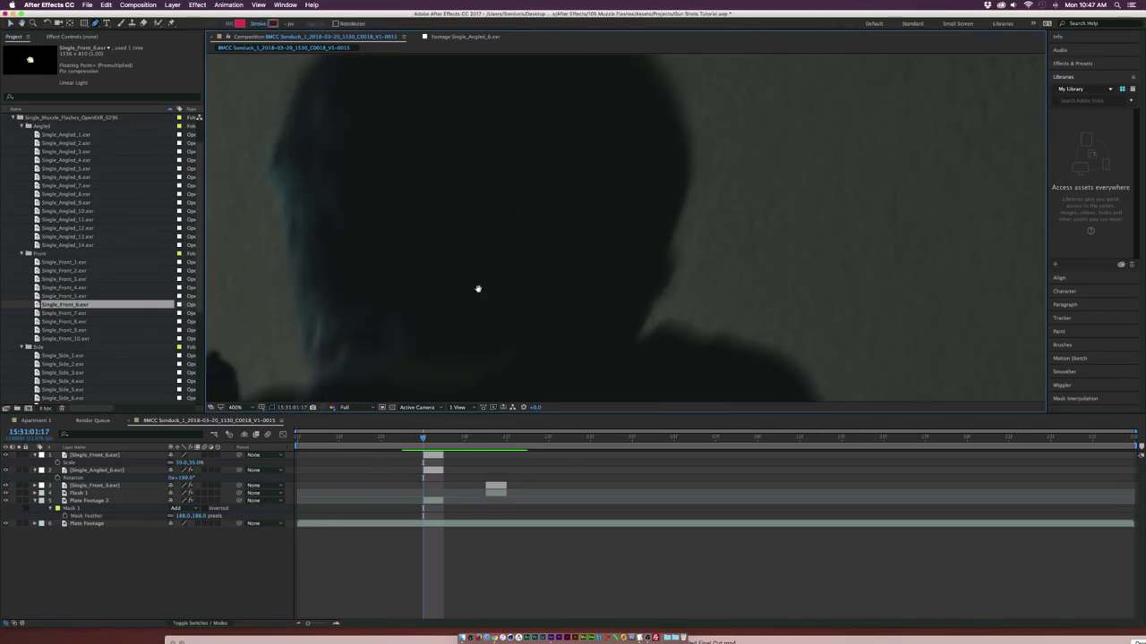
pyautogui.moveTo(478, 290); pyautogui.dragTo(644, 289)
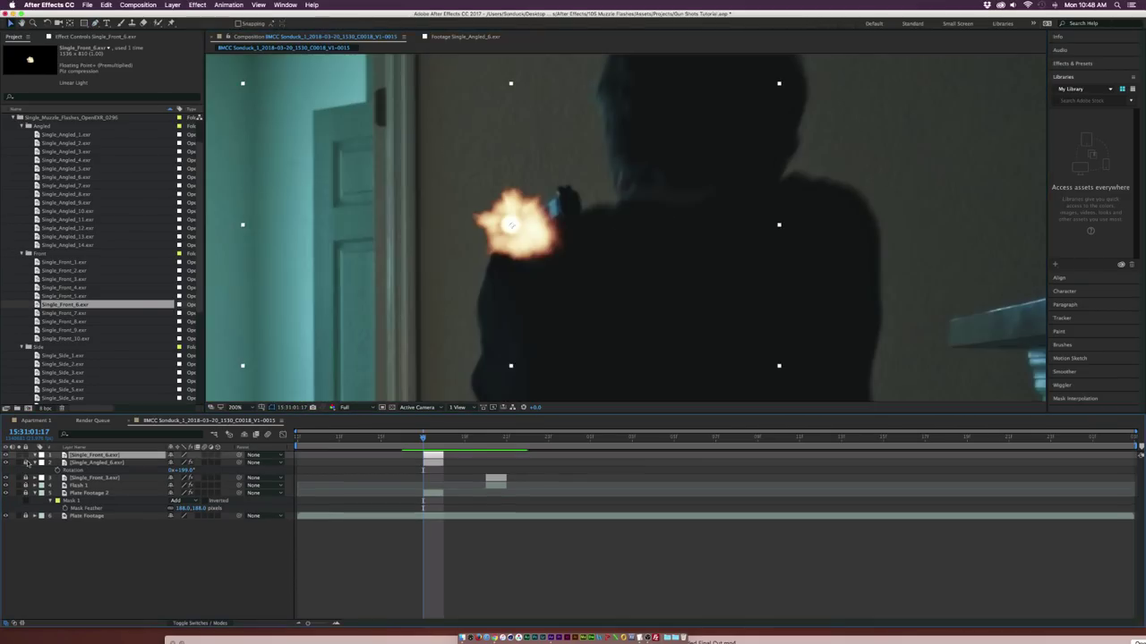
pyautogui.moveTo(25, 478); pyautogui.dragTo(31, 539)
pyautogui.click(26, 463)
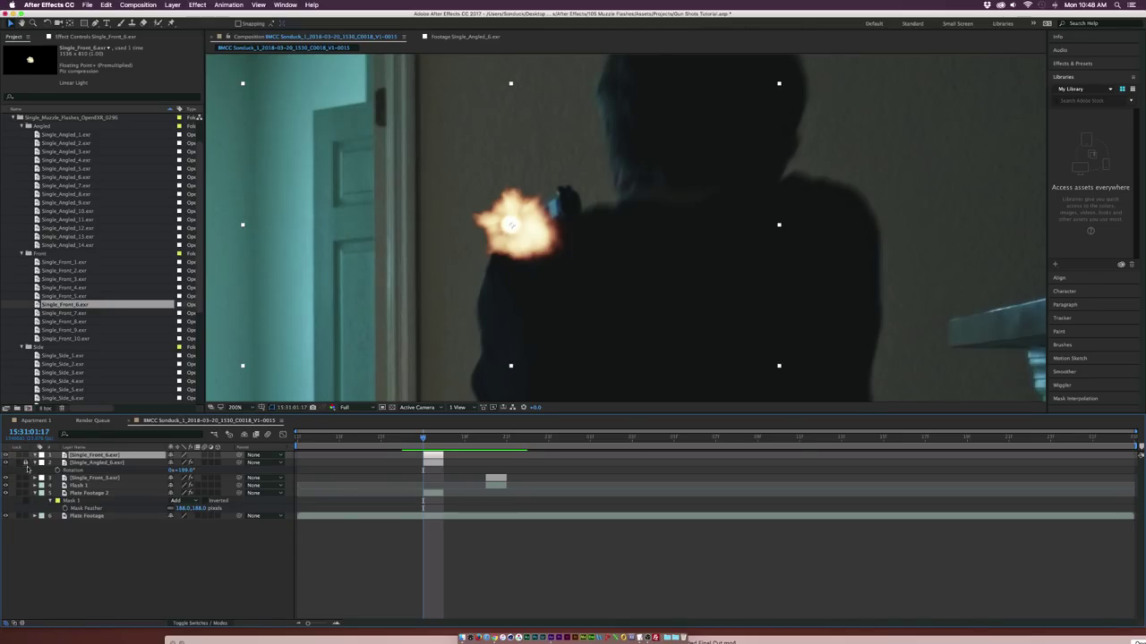
pyautogui.moveTo(26, 467); pyautogui.dragTo(31, 526)
pyautogui.click(7, 455)
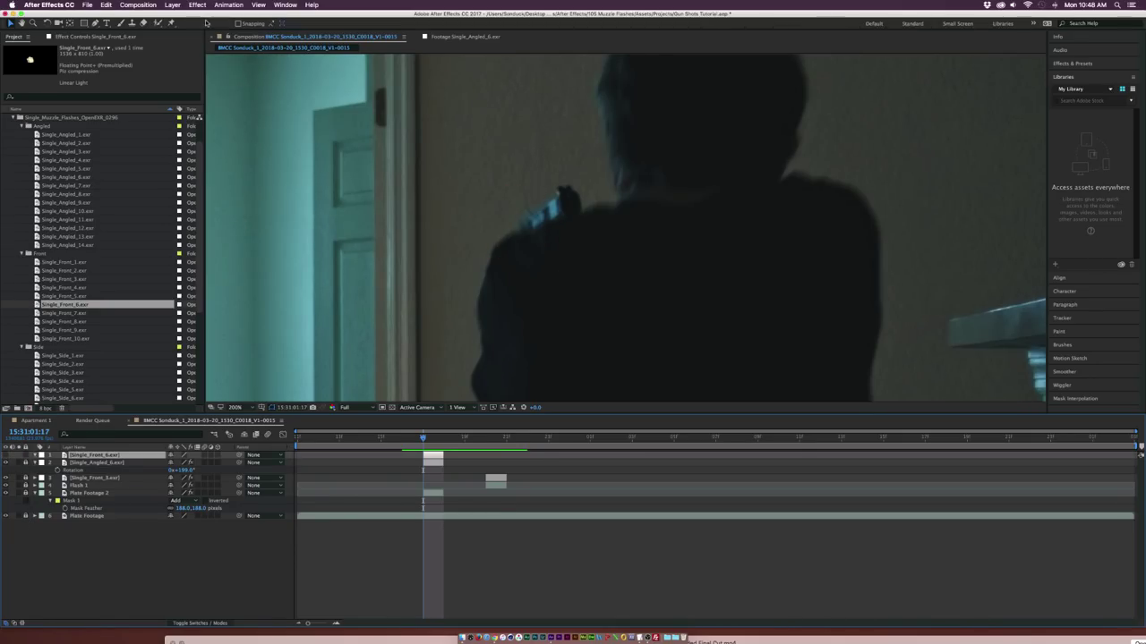
# Step: With the Pen tool, draw a closed mask on Single_Front_6.exr along the gun, the man's shoulder and arm, closing it across his back
pyautogui.click(95, 23)
pyautogui.scroll(3, 448, 188)
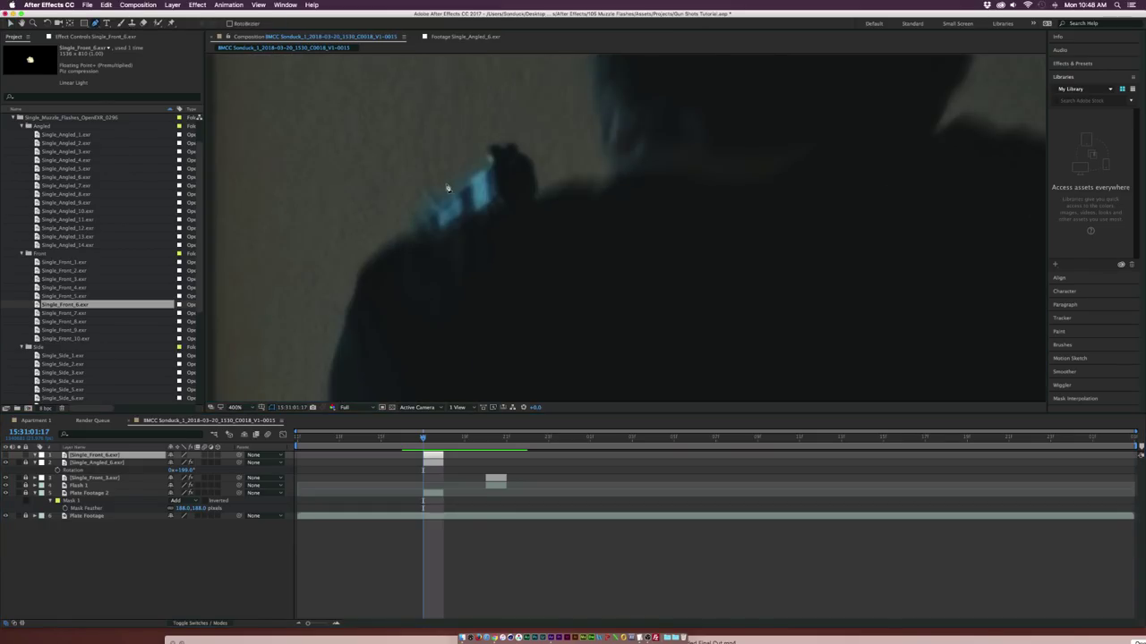
pyautogui.moveTo(448, 188); pyautogui.dragTo(463, 264)
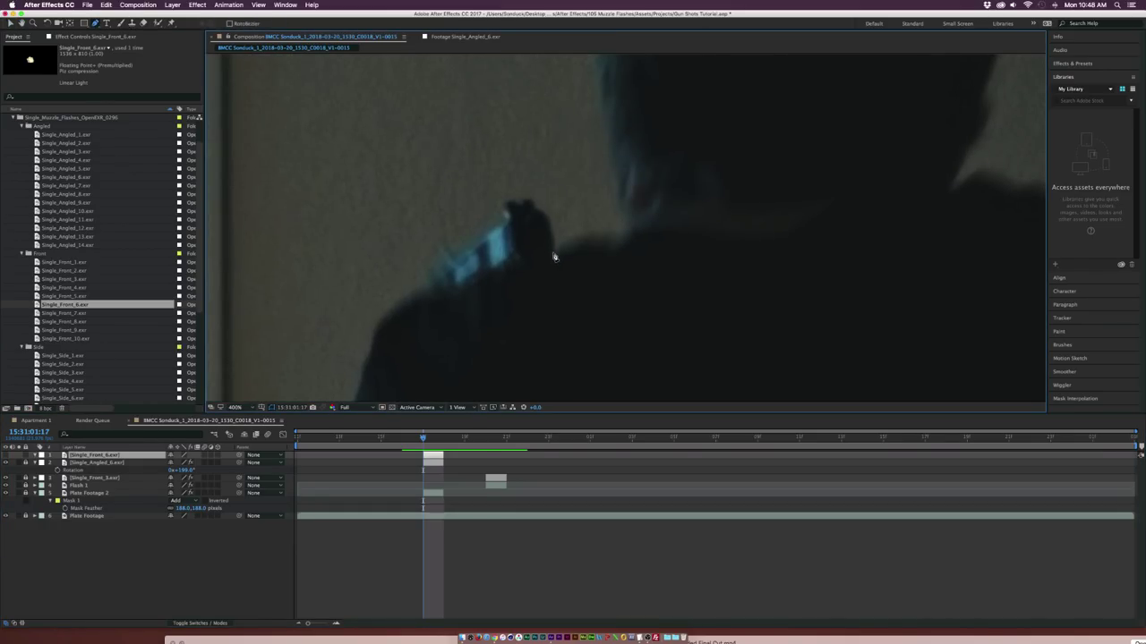
pyautogui.click(554, 253)
pyautogui.click(549, 229)
pyautogui.click(546, 213)
pyautogui.click(539, 207)
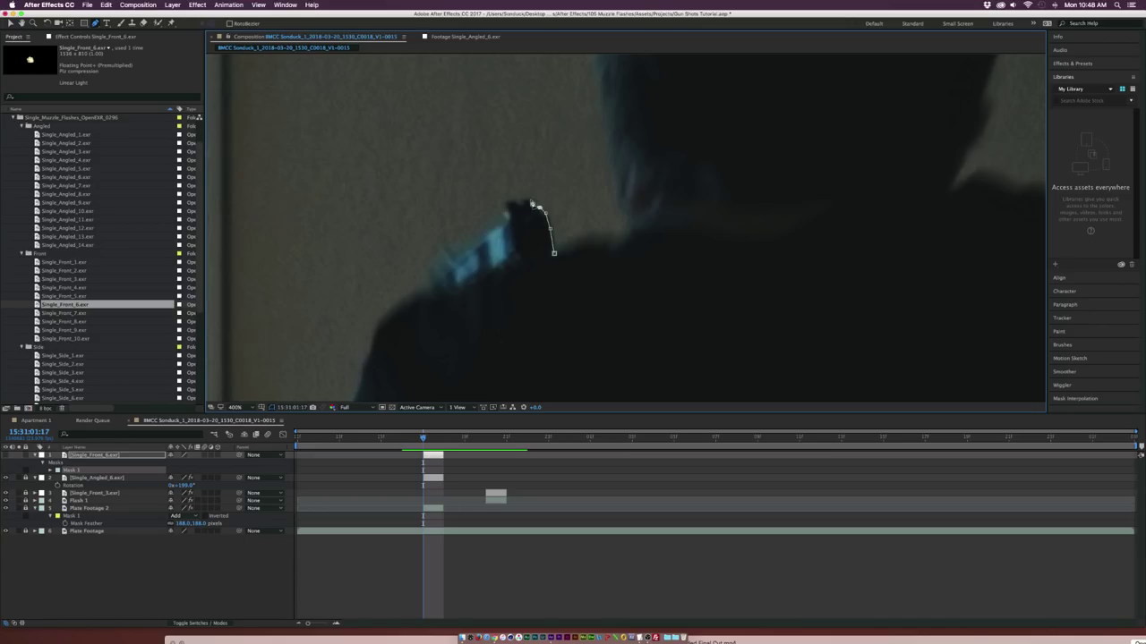
pyautogui.click(525, 197)
pyautogui.click(520, 203)
pyautogui.click(511, 197)
pyautogui.click(506, 203)
pyautogui.click(501, 209)
pyautogui.click(504, 220)
pyautogui.click(478, 235)
pyautogui.click(454, 252)
pyautogui.click(442, 254)
pyautogui.click(432, 259)
pyautogui.click(424, 270)
pyautogui.click(428, 287)
pyautogui.click(414, 292)
pyautogui.scroll(-5, 382, 313)
pyautogui.click(420, 196)
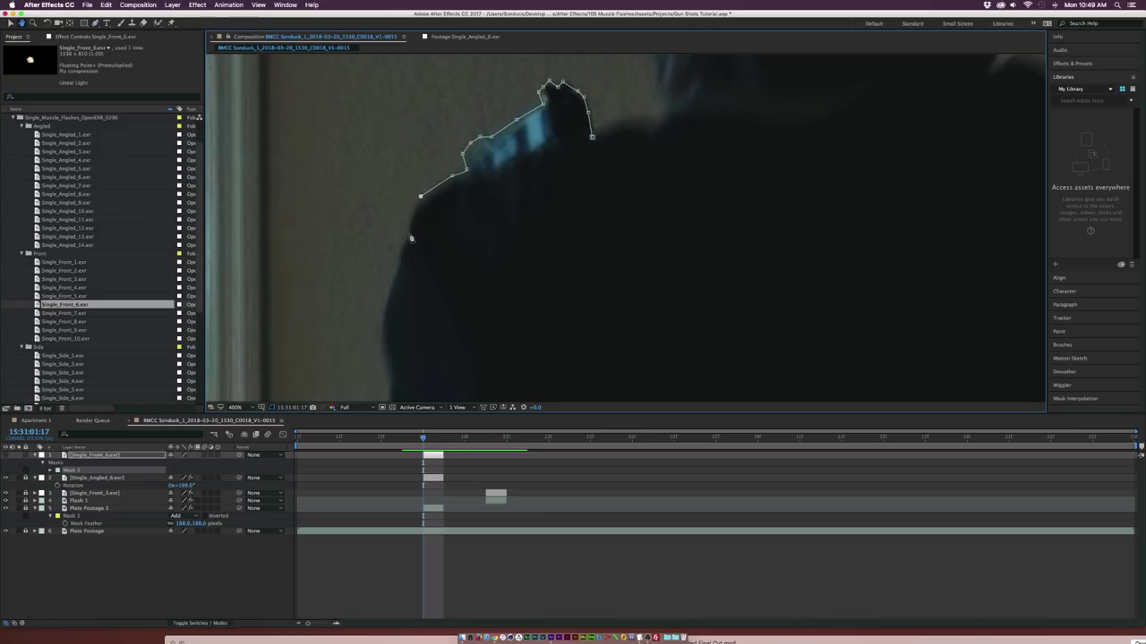
pyautogui.click(403, 241)
pyautogui.click(385, 305)
pyautogui.click(381, 340)
pyautogui.click(709, 335)
pyautogui.click(592, 138)
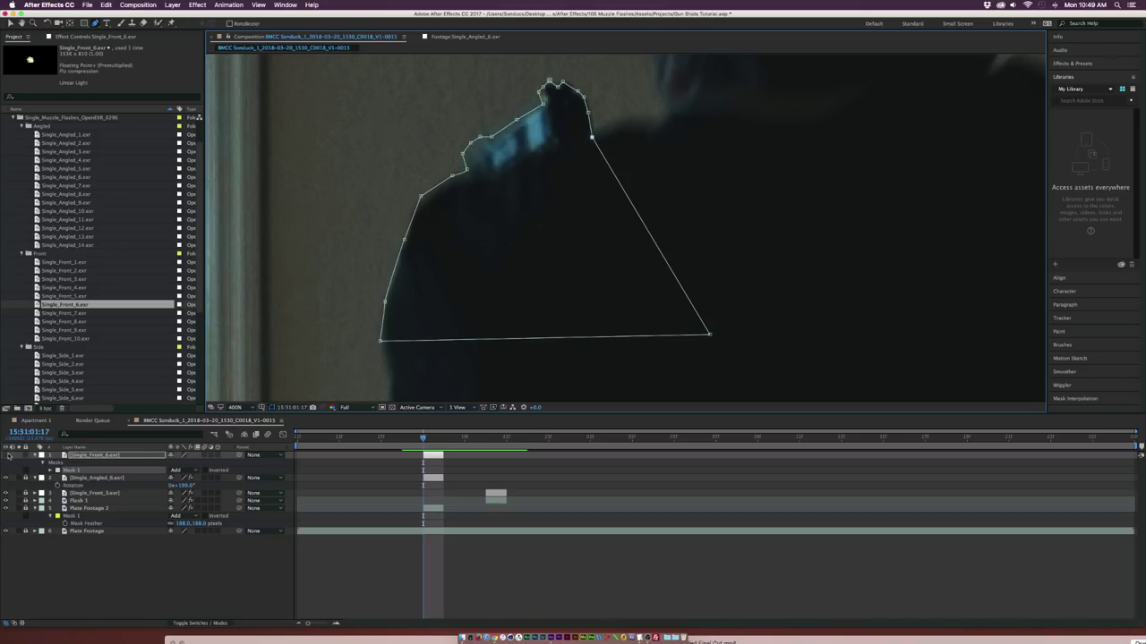
# Step: Show the Single_Front_6.exr layer again and set its mask mode to Subtract
pyautogui.click(7, 455)
pyautogui.click(177, 470)
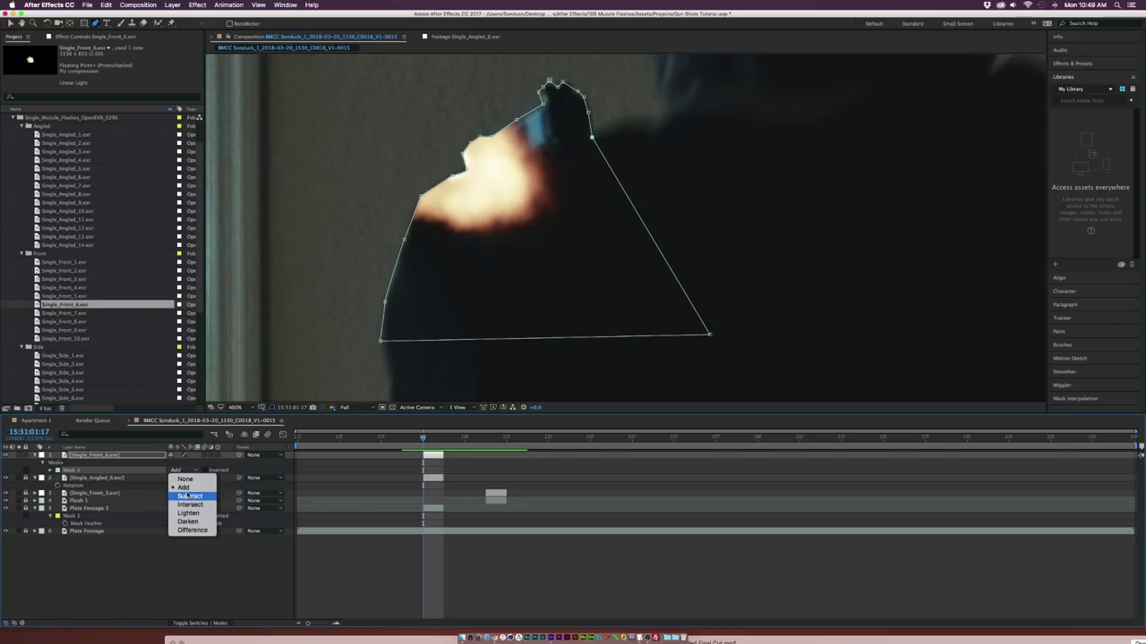
pyautogui.press('Return')
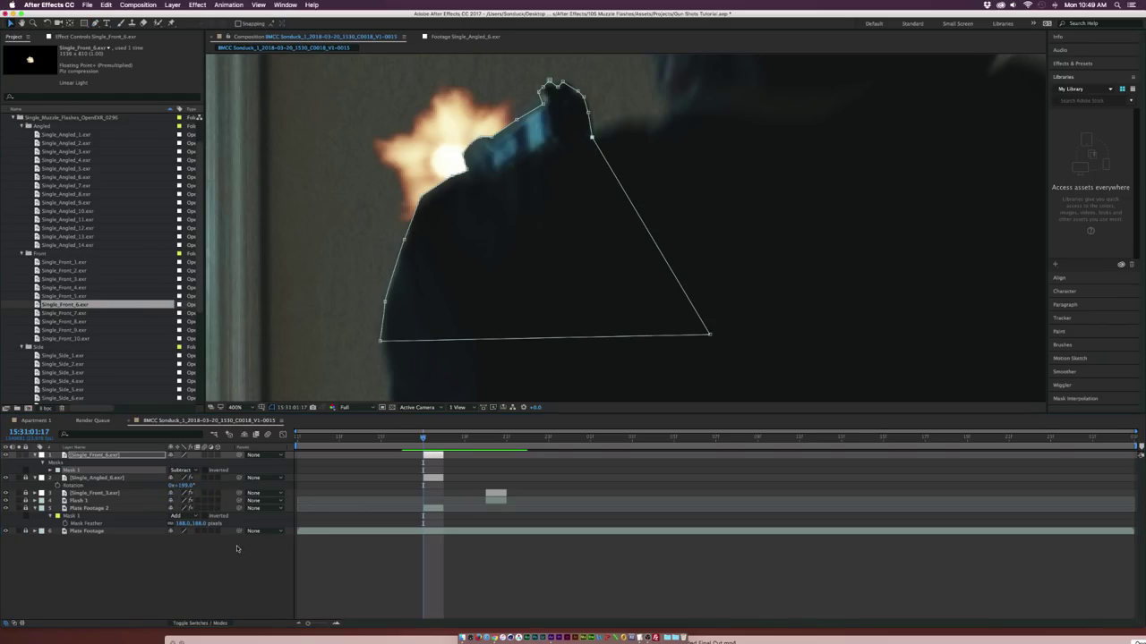
pyautogui.click(255, 554)
# Step: Set the mask feather on Single_Front_6.exr to 13 pixels
pyautogui.scroll(-1, 353, 260)
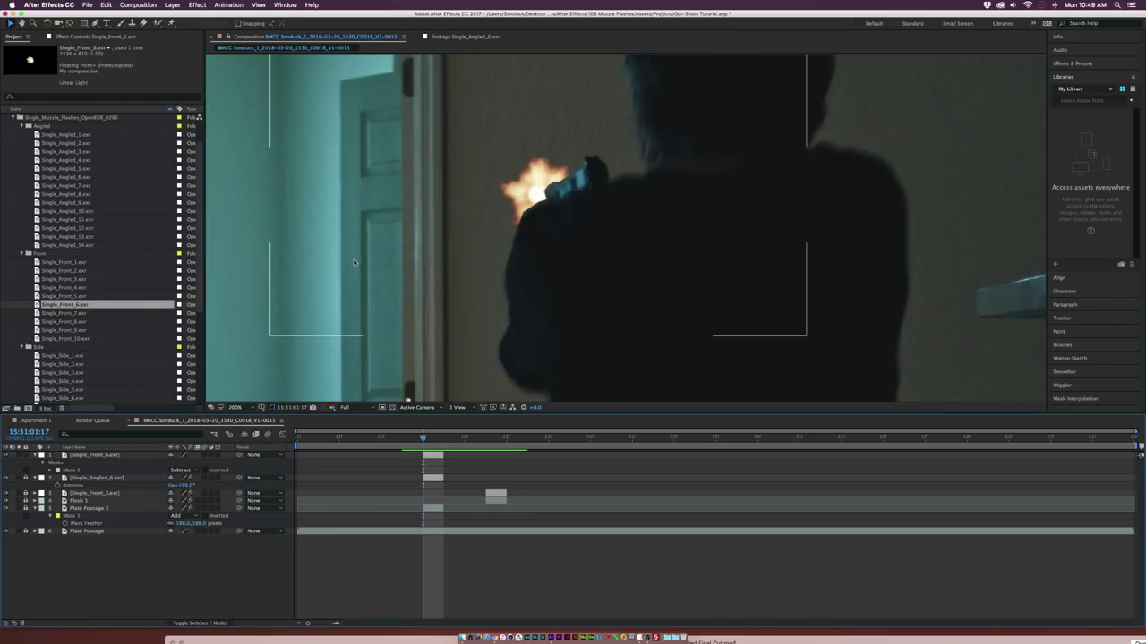
pyautogui.press(',')
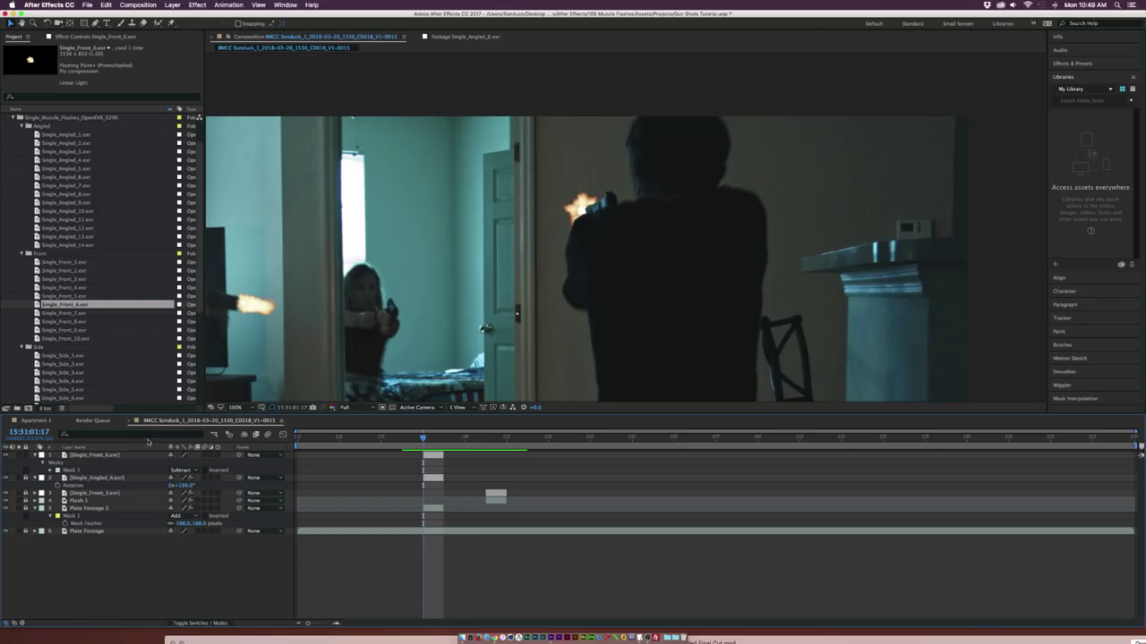
pyautogui.click(134, 456)
pyautogui.press('f')
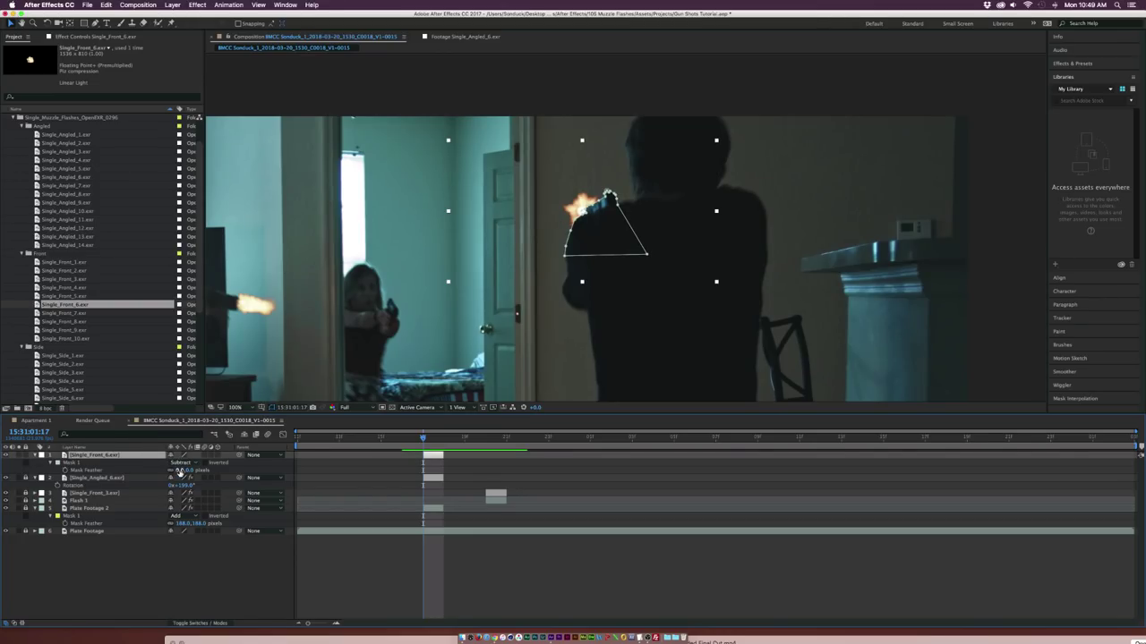
pyautogui.moveTo(179, 471); pyautogui.dragTo(191, 471)
pyautogui.click(218, 555)
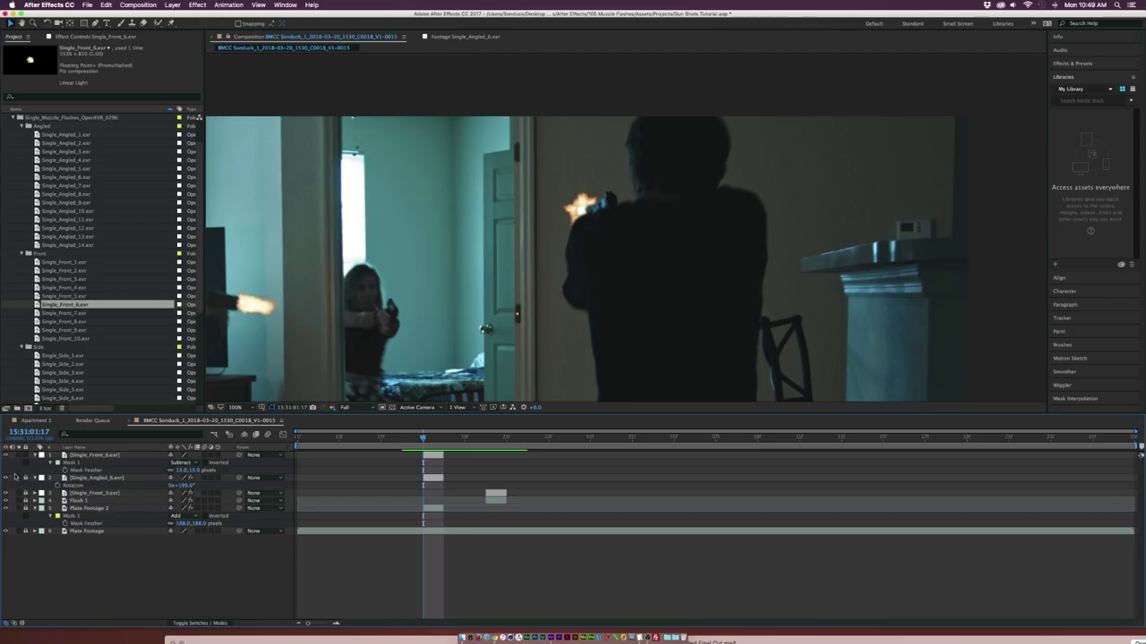
# Step: Unlock all layers and copy the Curves effect from the other front muzzle flash layer onto Single_Front_6.exr
pyautogui.moveTo(25, 478); pyautogui.dragTo(26, 530)
pyautogui.click(79, 493)
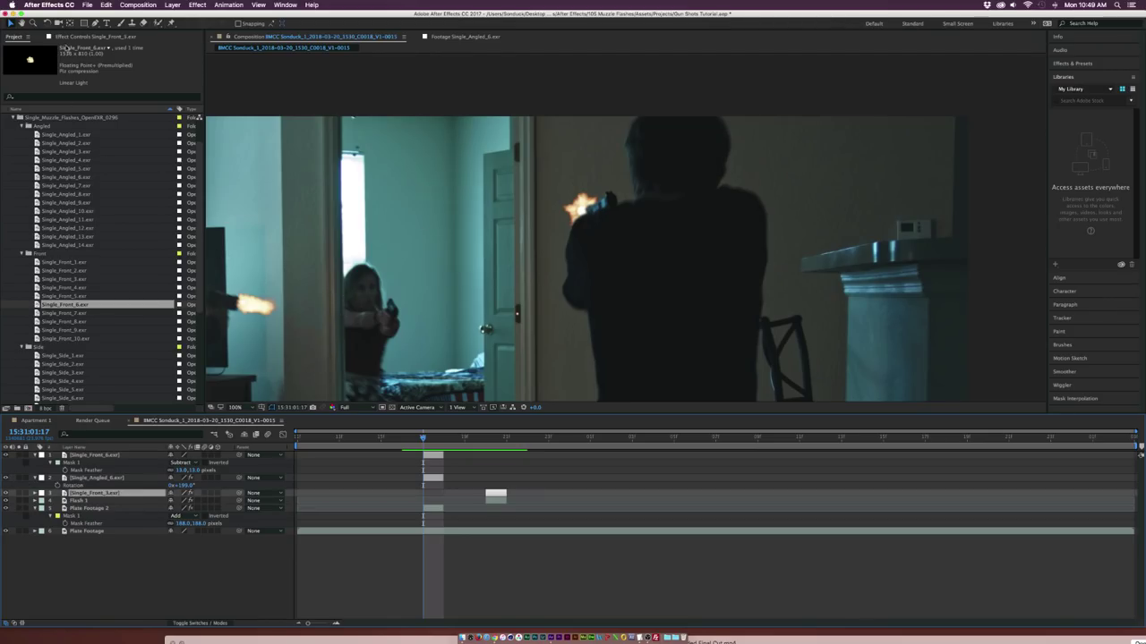
pyautogui.click(77, 37)
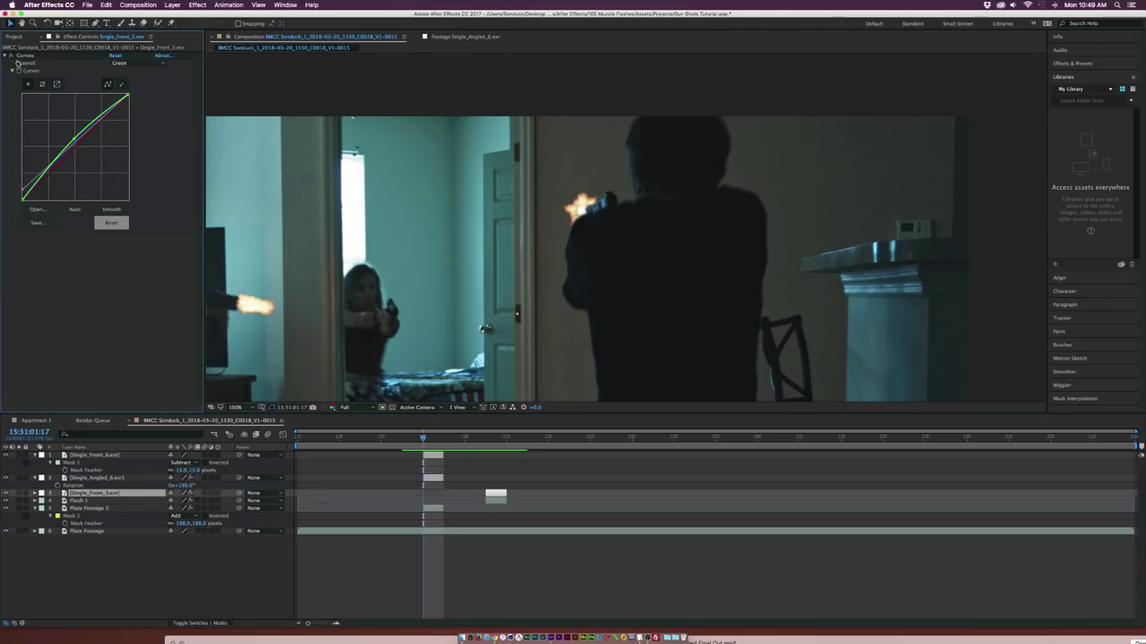
pyautogui.click(90, 455)
pyautogui.press('super+v')
pyautogui.click(189, 572)
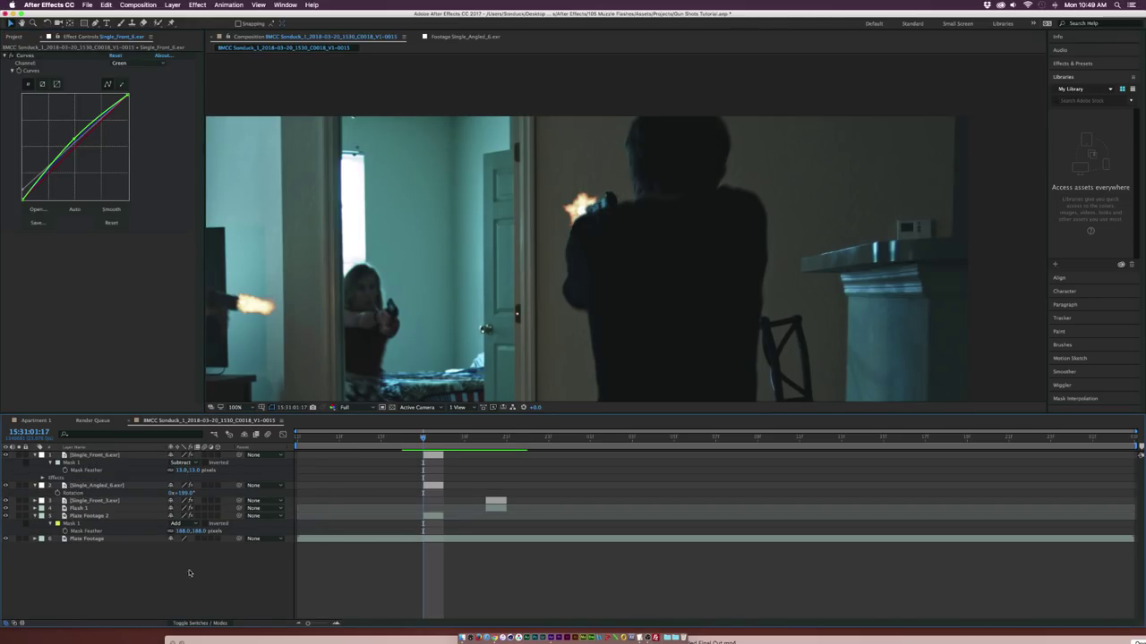
# Step: Fit the whole frame in the viewer and rename the Plate Footage 2 layer to Flash 2
pyautogui.scroll(-2, 393, 225)
pyautogui.scroll(2, 393, 226)
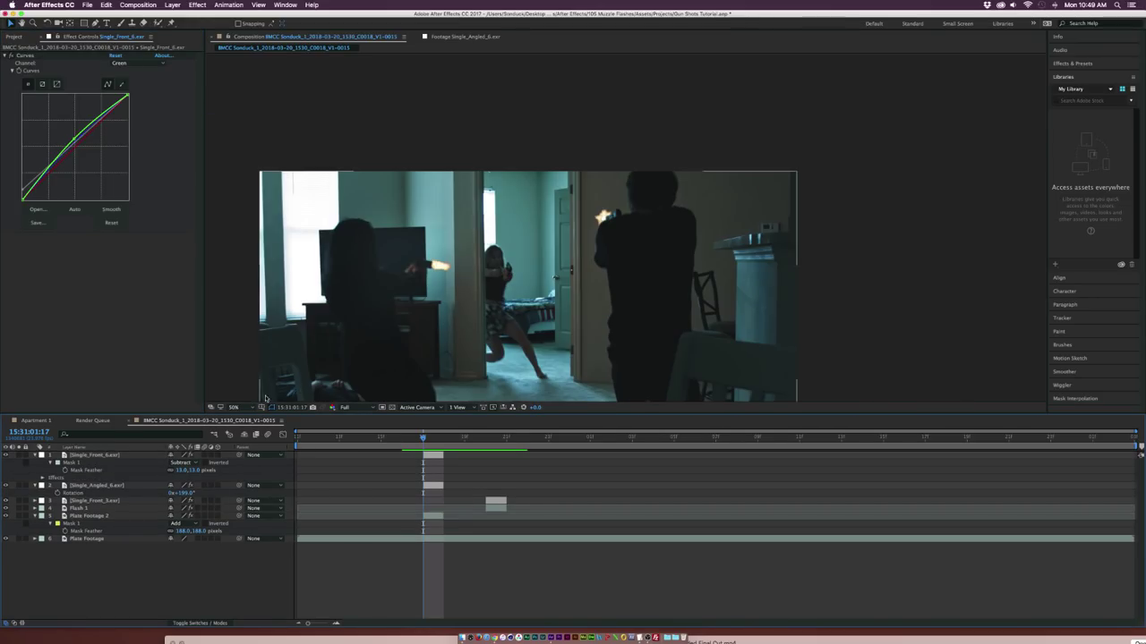
pyautogui.click(235, 407)
pyautogui.click(240, 416)
pyautogui.click(626, 228)
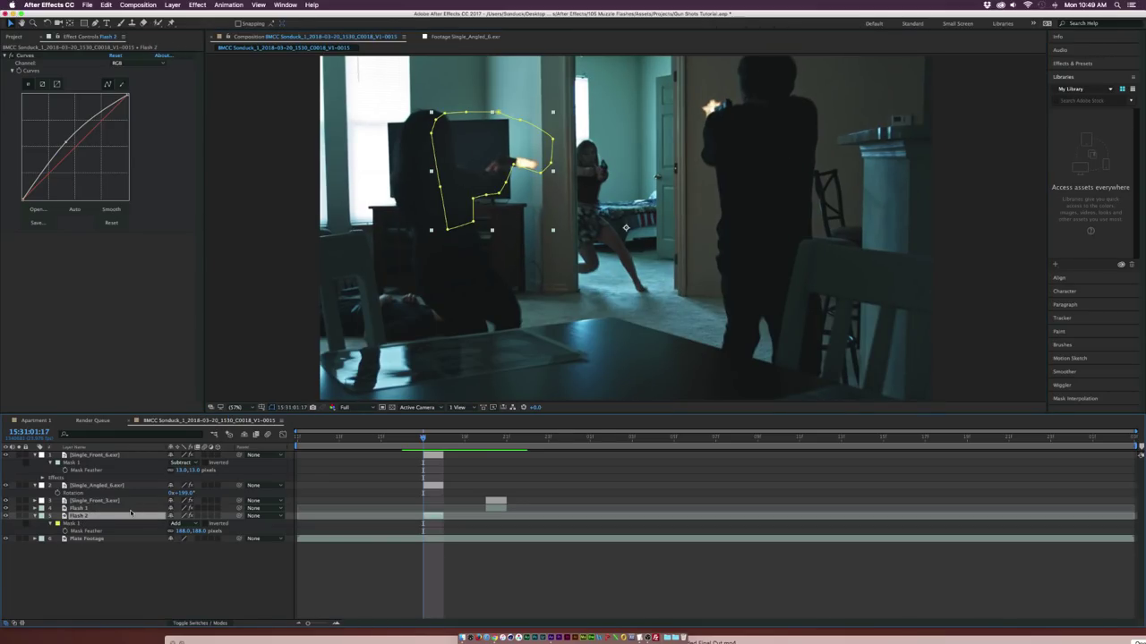
# Step: Duplicate the Flash 2 layer and delete the mask from the copy
pyautogui.press('super+d')
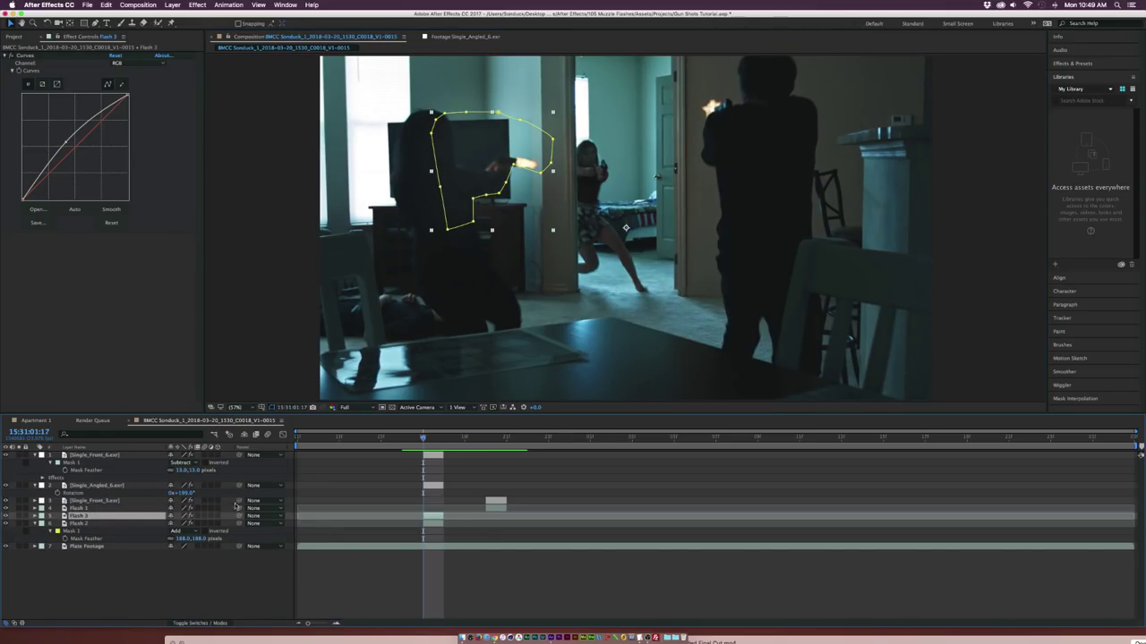
pyautogui.press('m')
pyautogui.click(80, 526)
pyautogui.press('Delete')
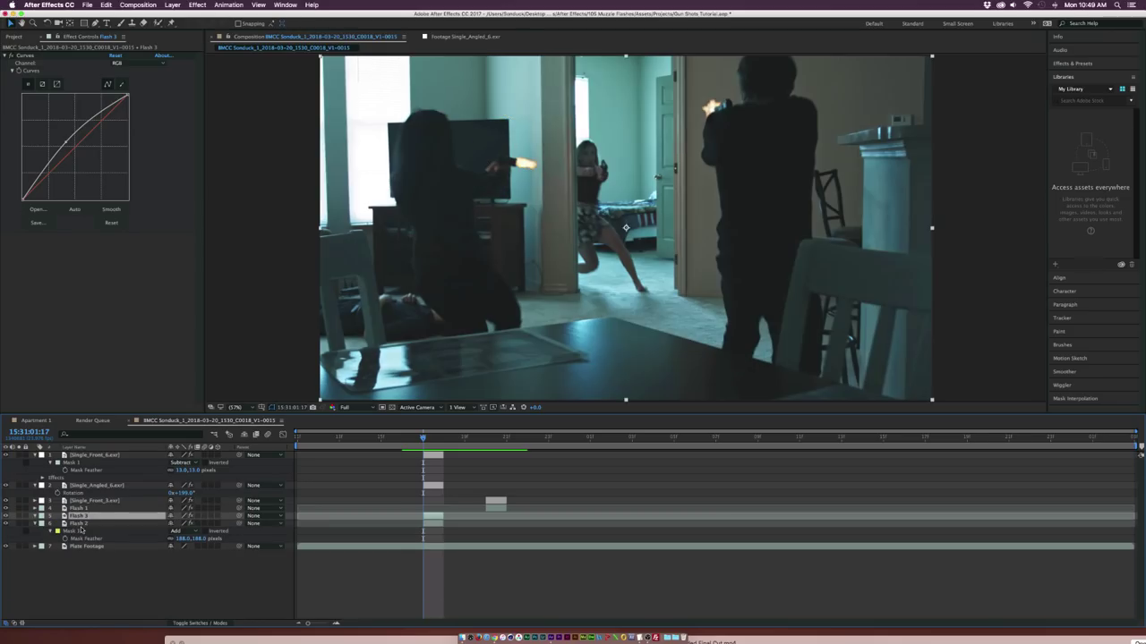
# Step: With the Pen tool, draw a closed mask on Flash 3 around the wall beside the man's gun, following his head, shoulder and arm
pyautogui.click(96, 24)
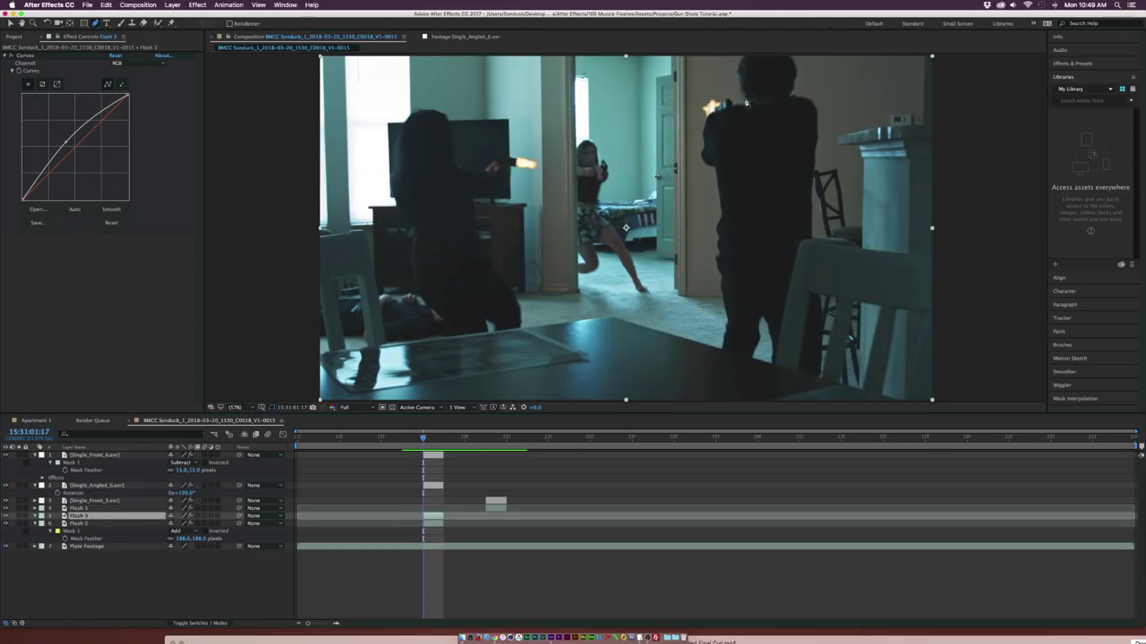
pyautogui.click(741, 72)
pyautogui.click(727, 106)
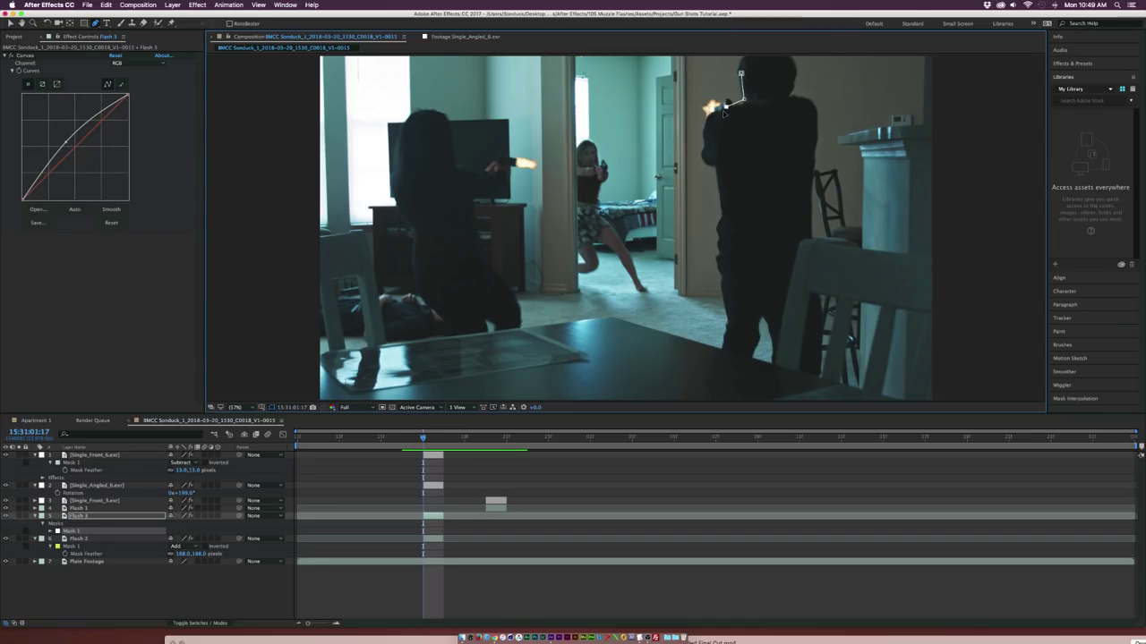
pyautogui.click(722, 111)
pyautogui.click(715, 116)
pyautogui.click(710, 126)
pyautogui.click(702, 146)
pyautogui.click(699, 158)
pyautogui.click(692, 157)
pyautogui.click(680, 153)
pyautogui.click(674, 138)
pyautogui.click(666, 90)
pyautogui.click(710, 71)
pyautogui.click(741, 72)
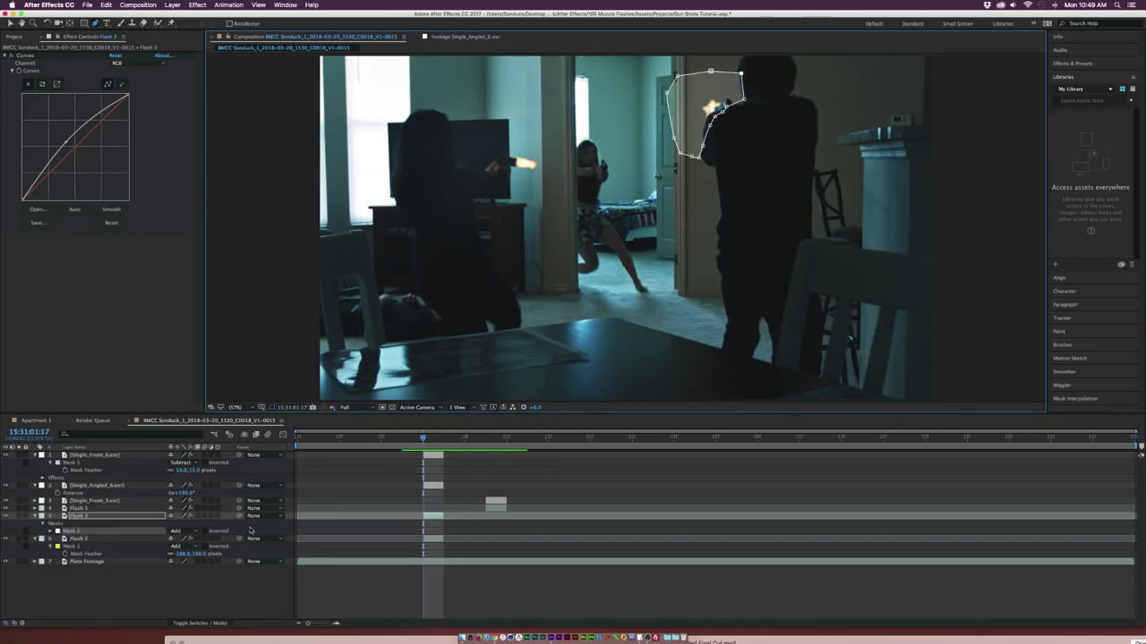
# Step: Feather the Flash 3 mask and scrub through the frames around 15:31:01:17 to check both gunshots
pyautogui.press('f')
pyautogui.moveTo(179, 532); pyautogui.dragTo(198, 531)
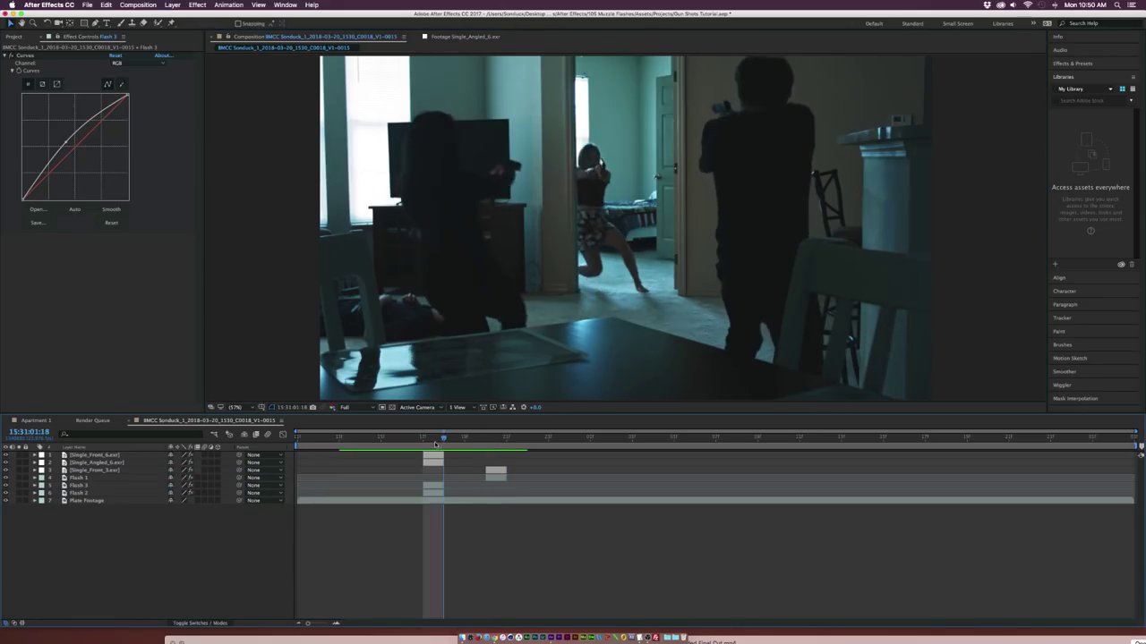
pyautogui.moveTo(435, 443); pyautogui.dragTo(481, 444)
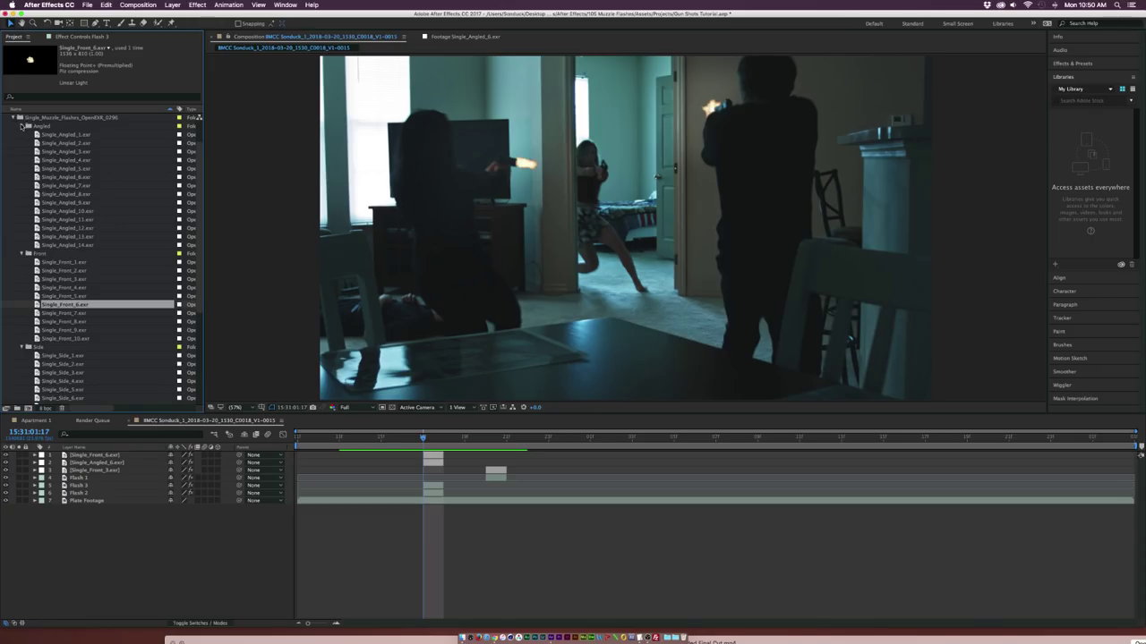
# Step: Collapse the Angled and Front subfolders and the single muzzle flashes folder in the project's assets
pyautogui.click(21, 126)
pyautogui.click(20, 134)
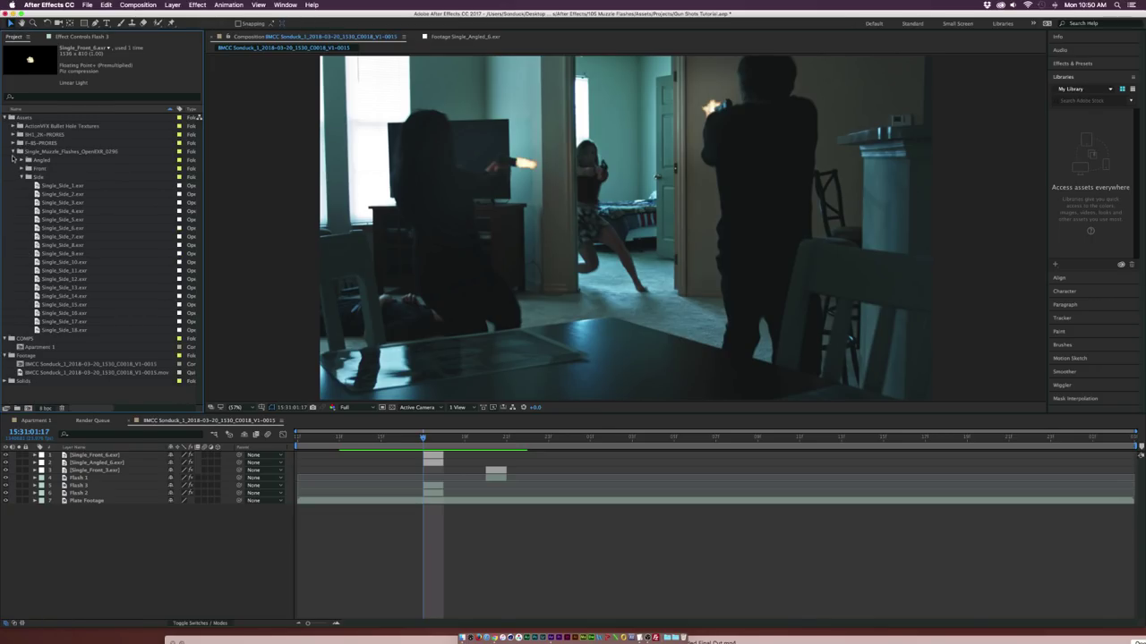
pyautogui.click(14, 151)
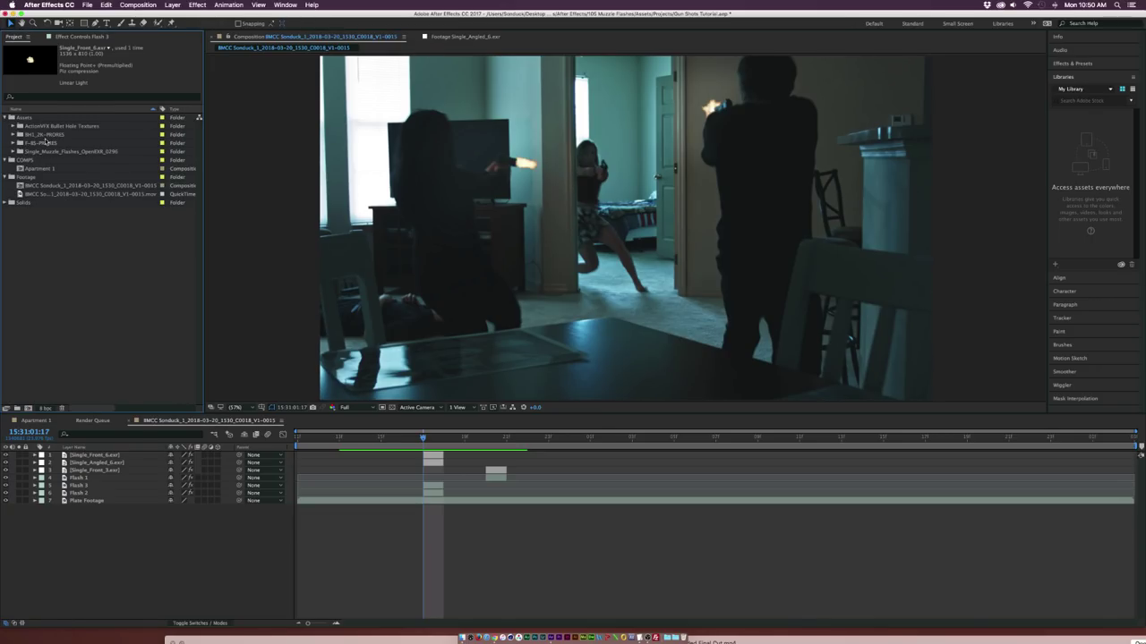
# Step: Examine the asphalt, concrete, pistol drywall and shotgun drywall images in the ActionVFX Bullet Hole Textures folder
pyautogui.click(12, 126)
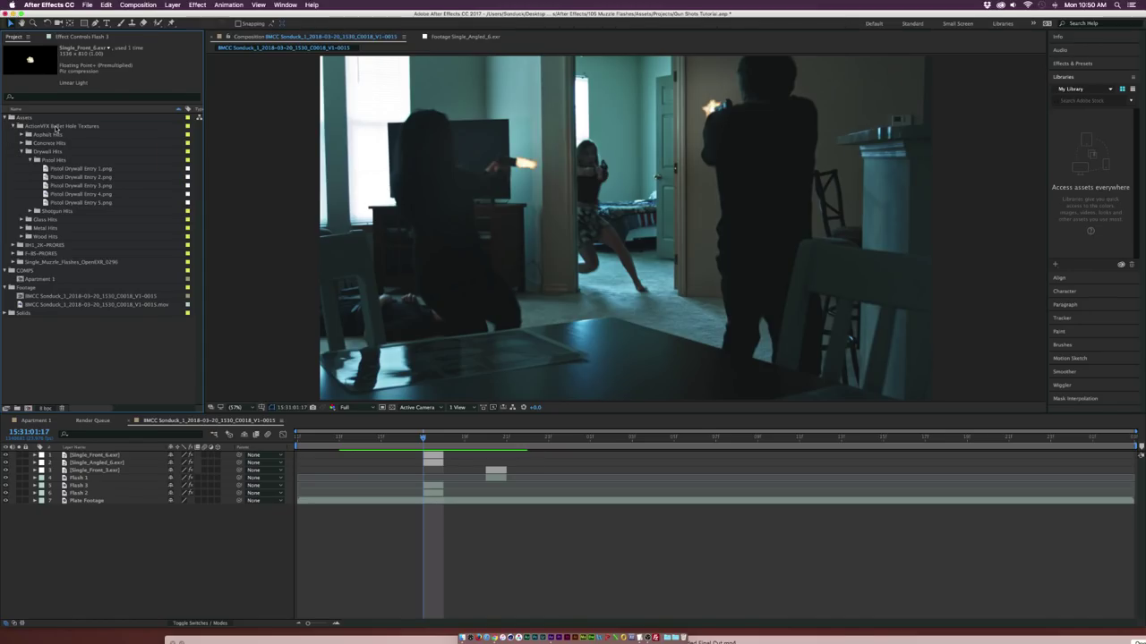
pyautogui.click(56, 126)
pyautogui.click(68, 168)
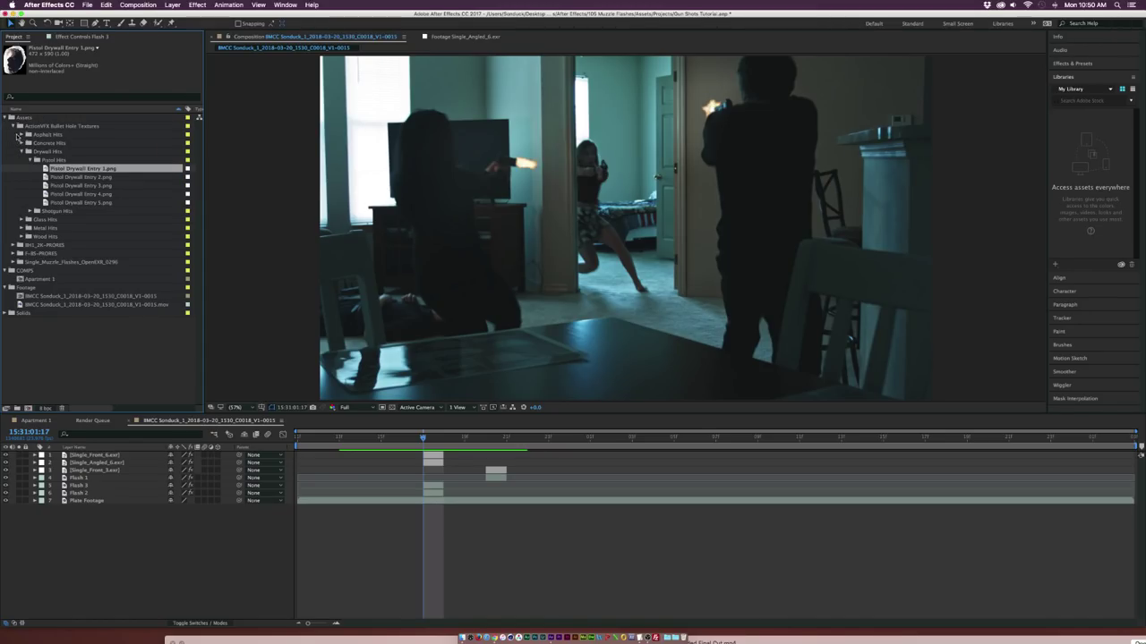
pyautogui.click(20, 134)
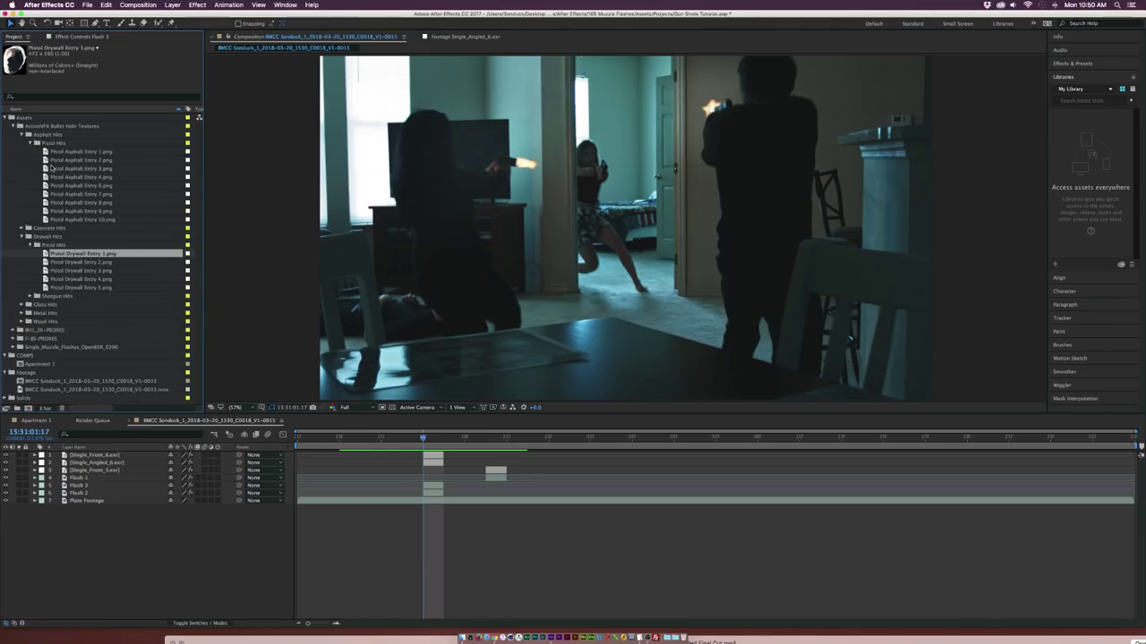
pyautogui.click(54, 169)
pyautogui.click(21, 228)
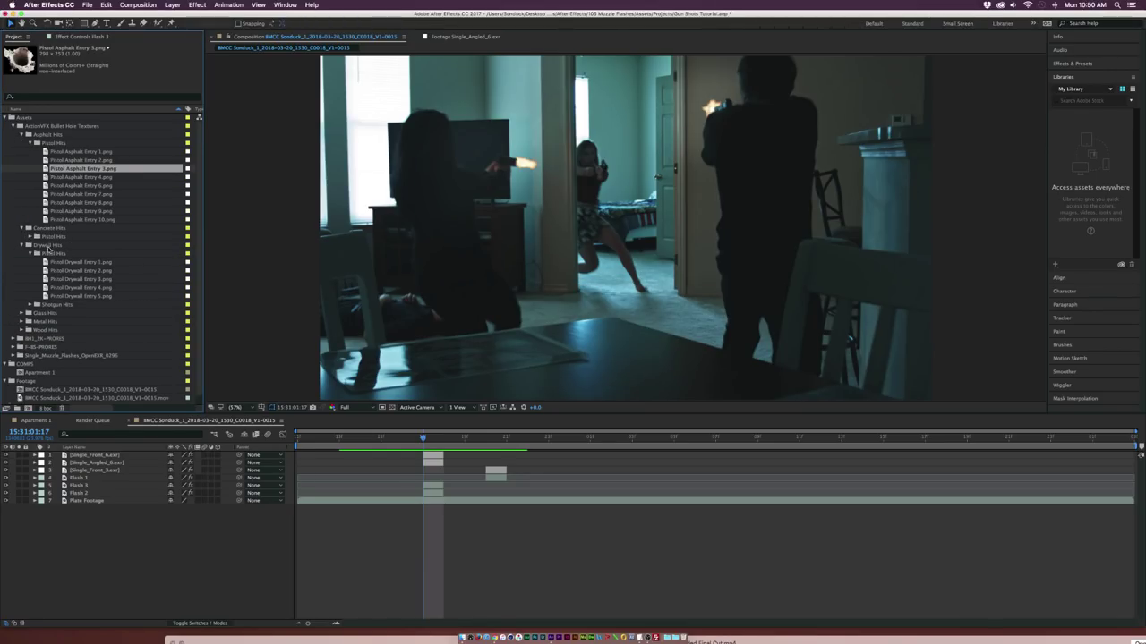
pyautogui.click(55, 279)
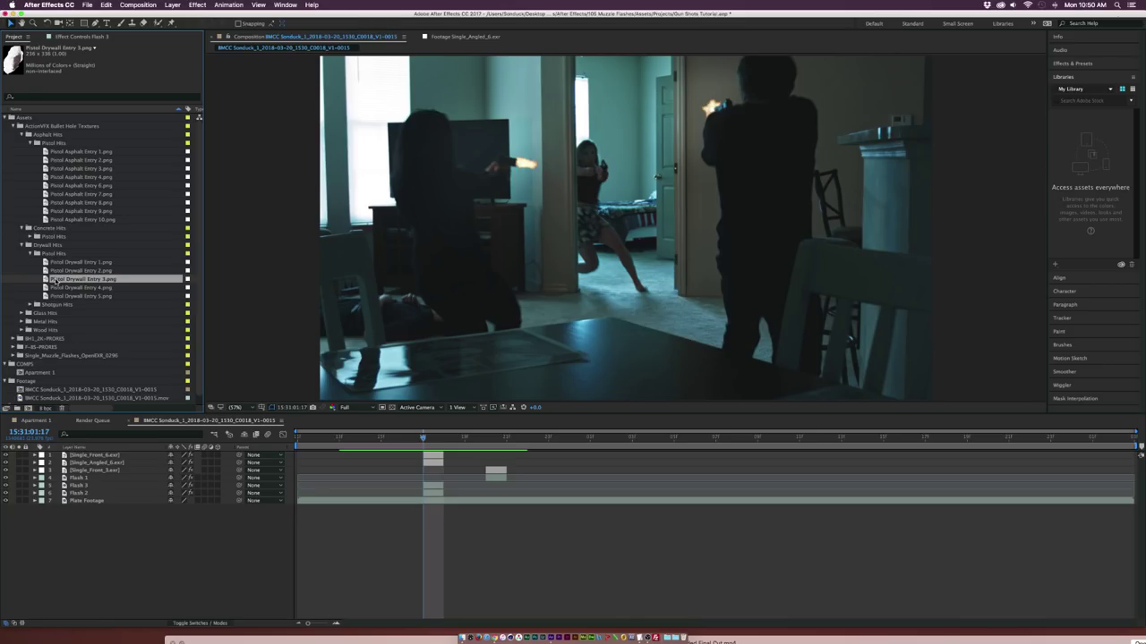
pyautogui.click(28, 305)
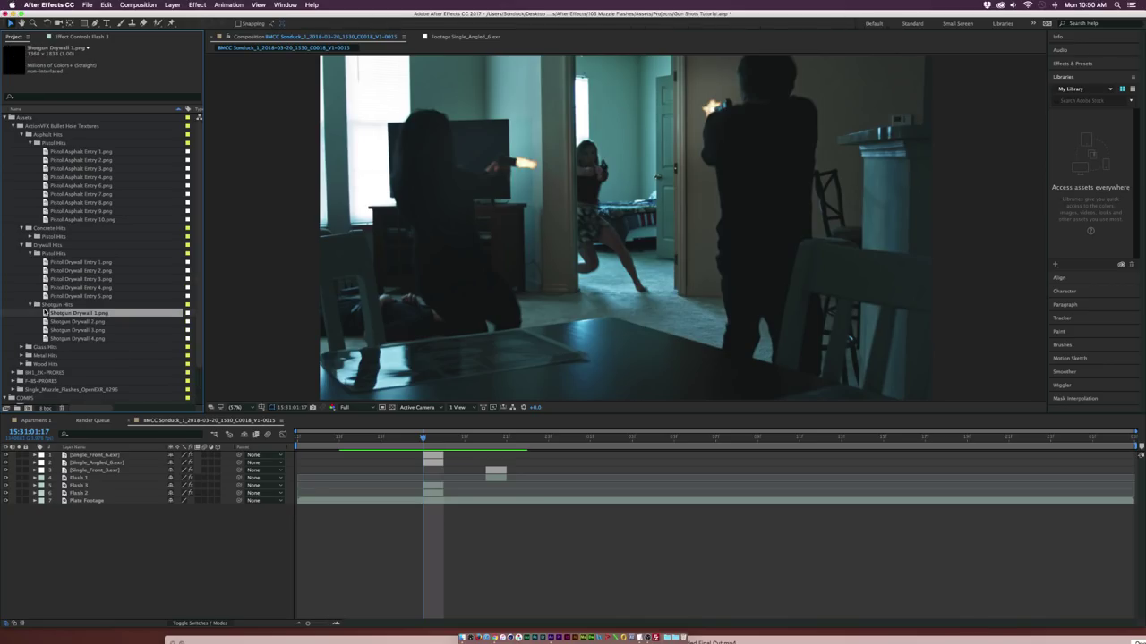
pyautogui.click(57, 321)
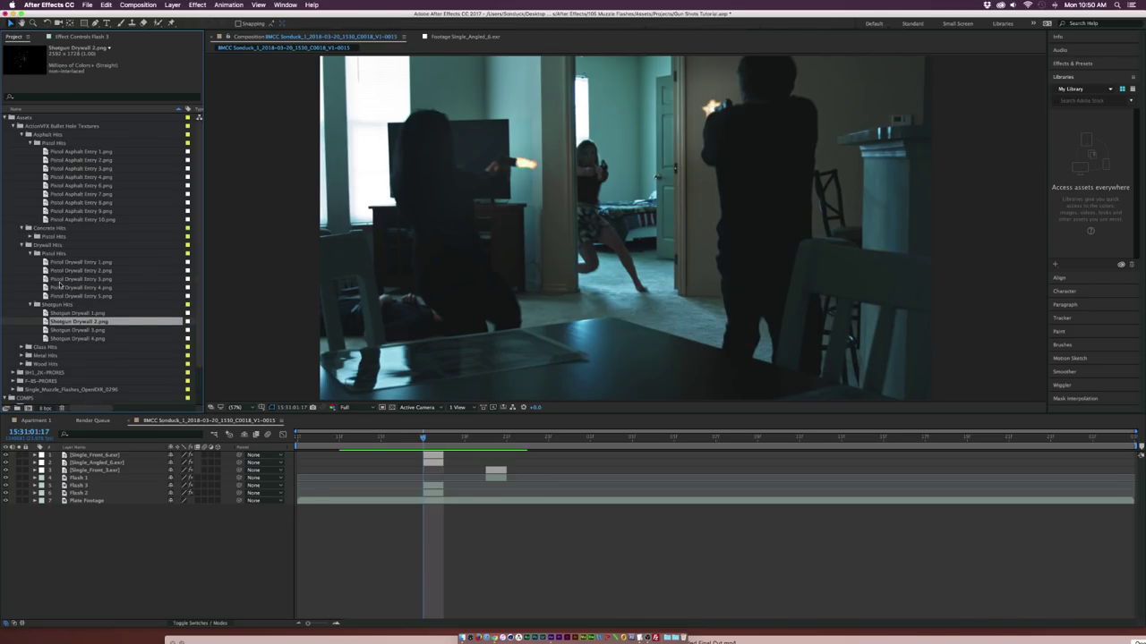
pyautogui.click(55, 280)
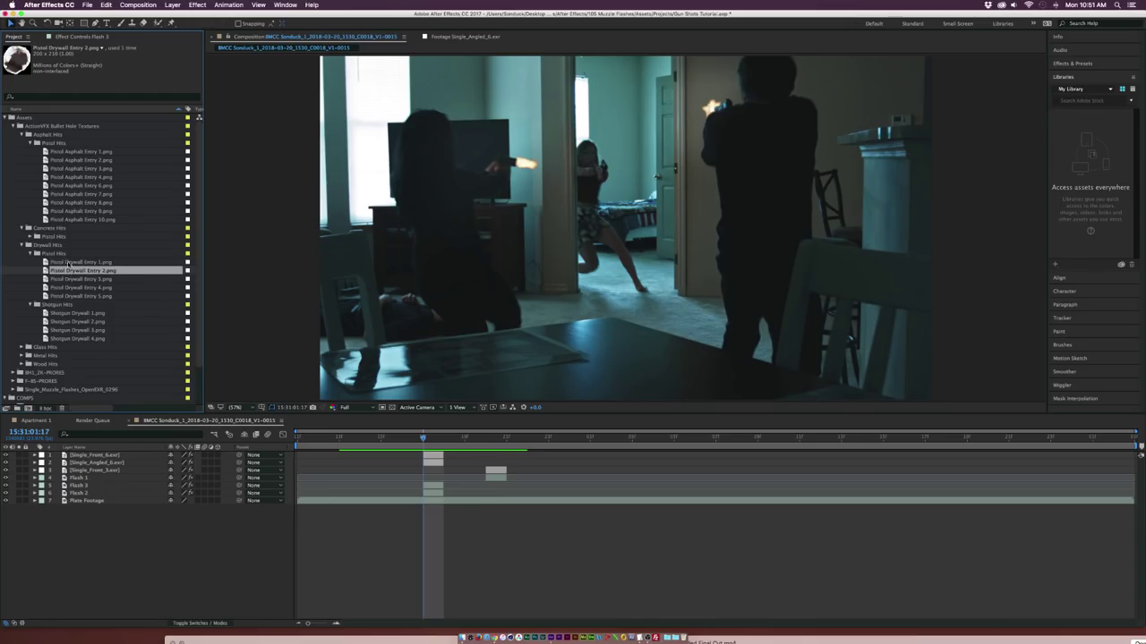
# Step: Add Pistol Drywall Entry 1.png to the composition as the top layer, starting at 15:31:01:18
pyautogui.click(60, 262)
pyautogui.moveTo(79, 296); pyautogui.dragTo(322, 450)
pyautogui.press('pagedown')
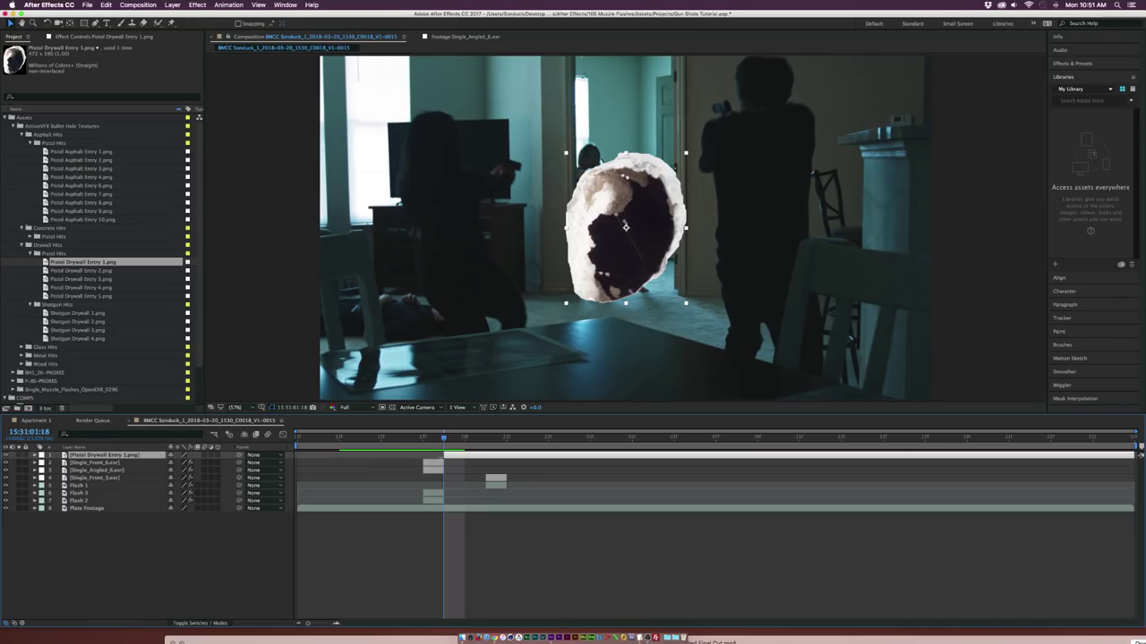
# Step: Scale the bullet hole layer down to 2% and place it on the wall between the TV and the woman's doorway
pyautogui.press('s')
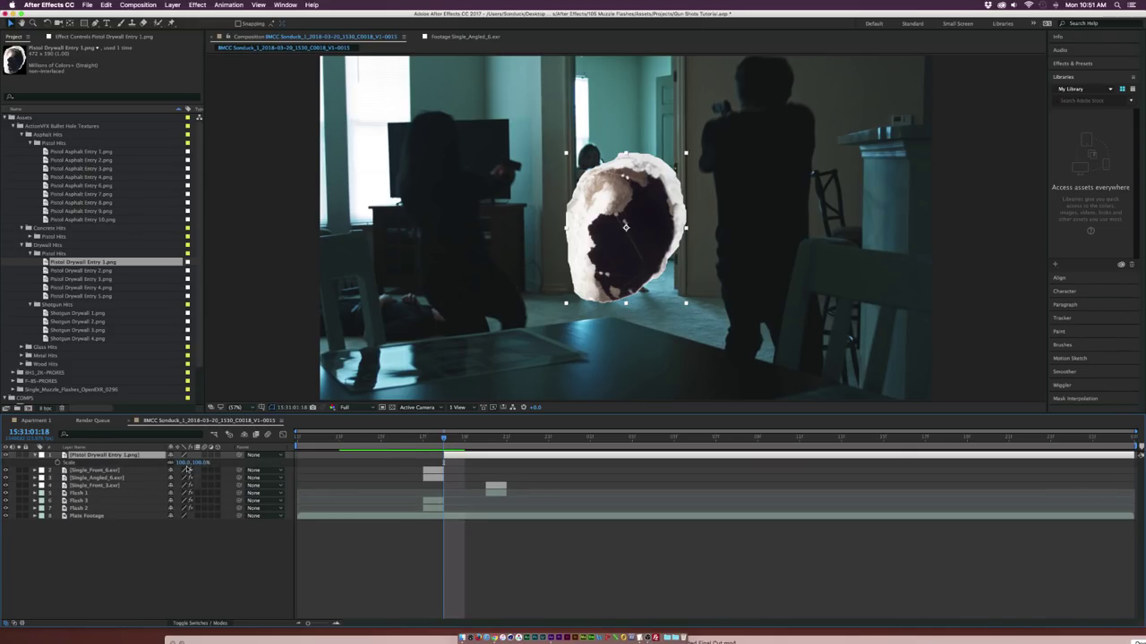
pyautogui.moveTo(183, 463); pyautogui.dragTo(140, 458)
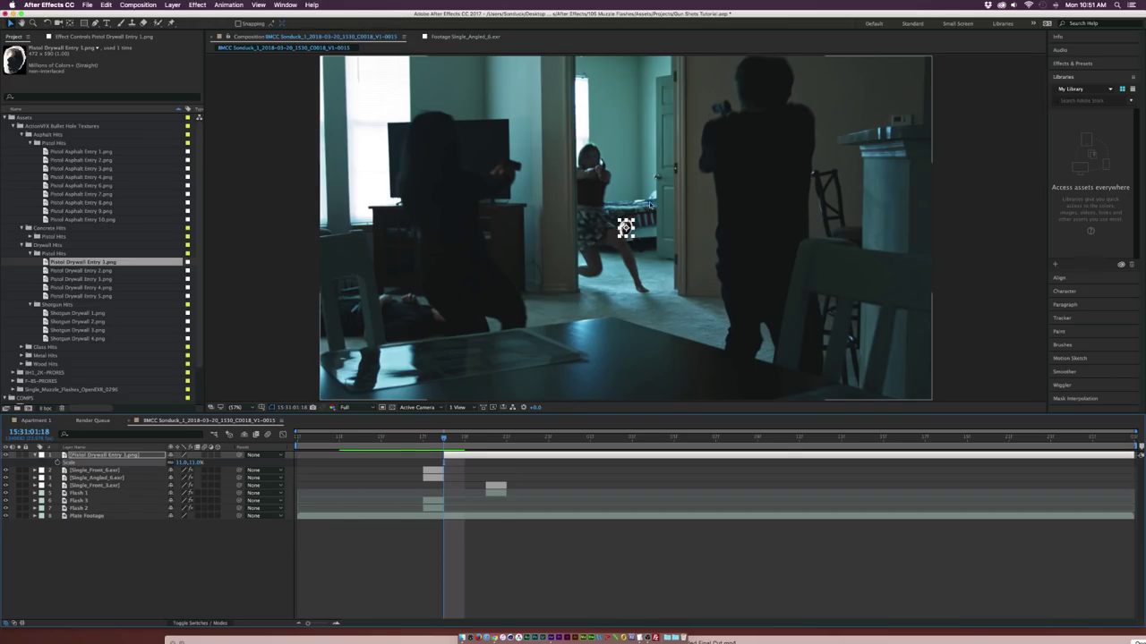
pyautogui.moveTo(626, 227); pyautogui.dragTo(554, 175)
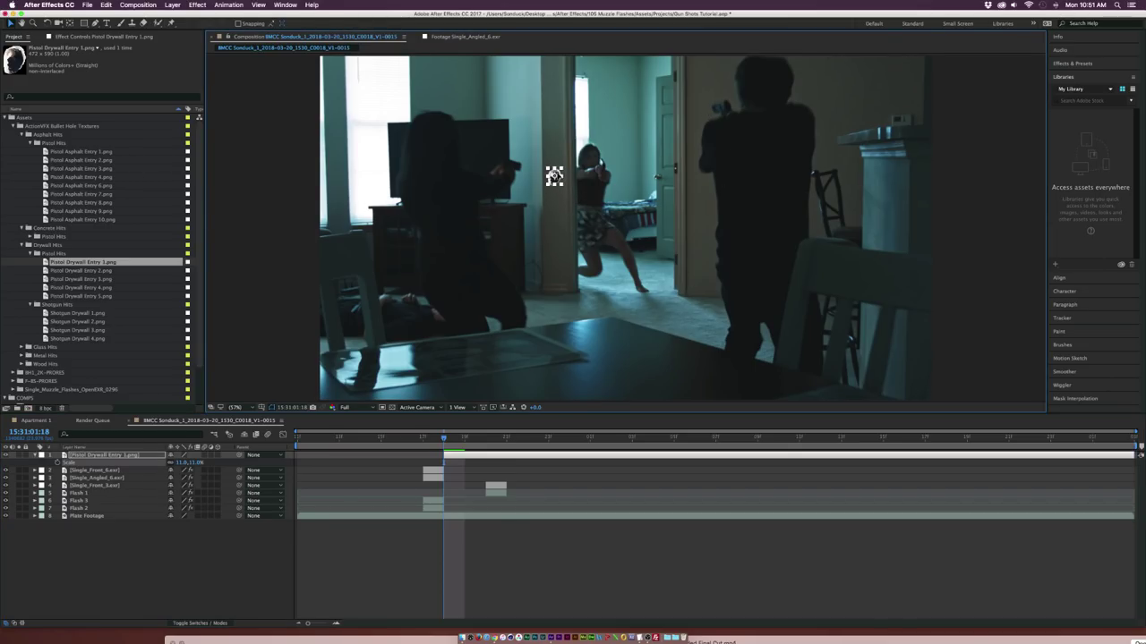
pyautogui.moveTo(184, 463)
pyautogui.mouseDown()
pyautogui.moveTo(172, 462)
pyautogui.moveTo(183, 462)
pyautogui.mouseUp()
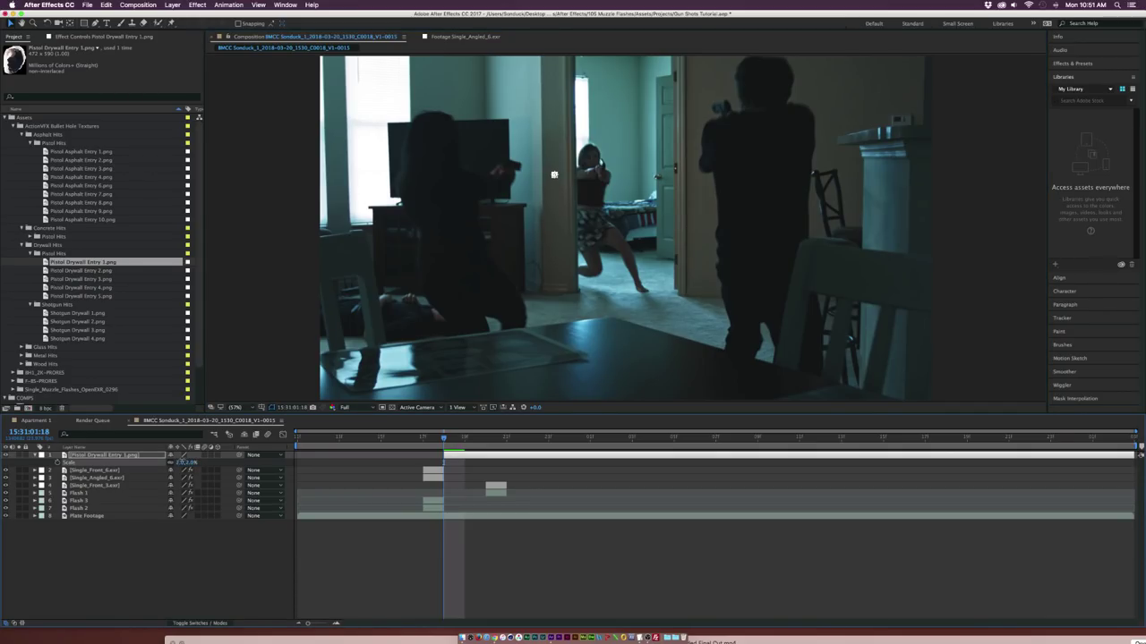
pyautogui.click(208, 543)
# Step: Apply the Curves effect to the bullet hole layer and slightly raise the black point of its RGB curve
pyautogui.scroll(9, 512, 250)
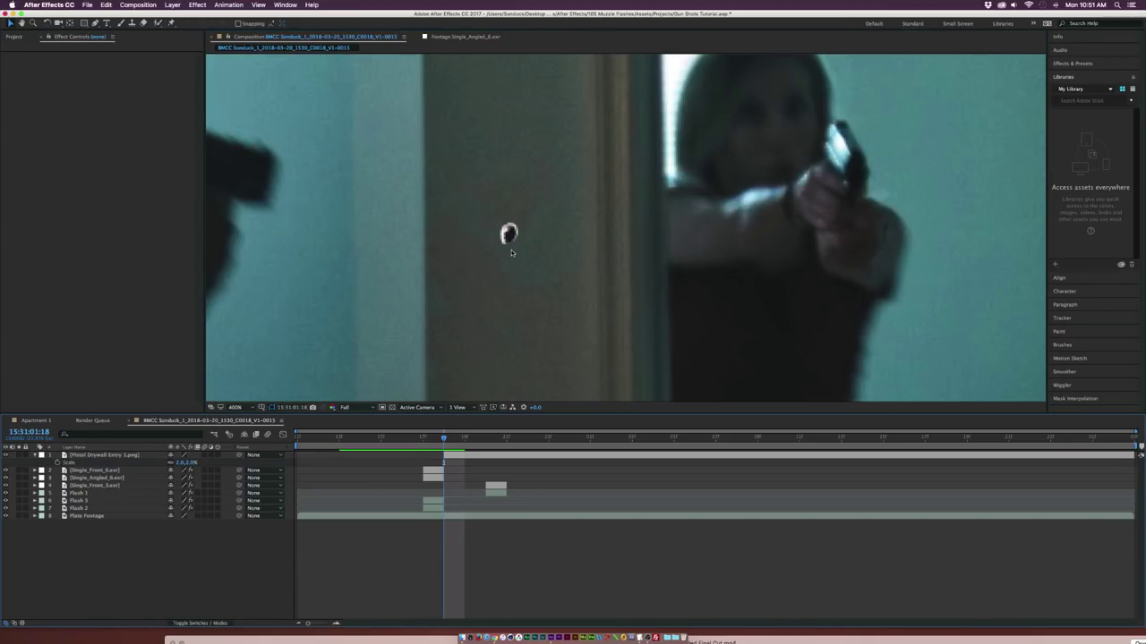
pyautogui.click(100, 455)
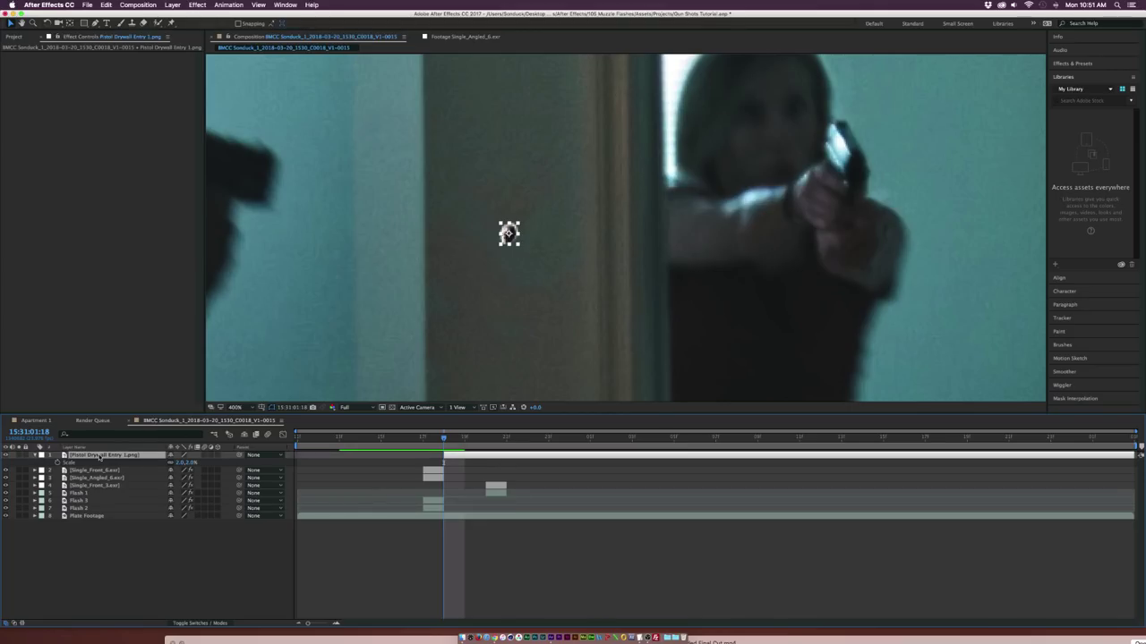
pyautogui.click(198, 4)
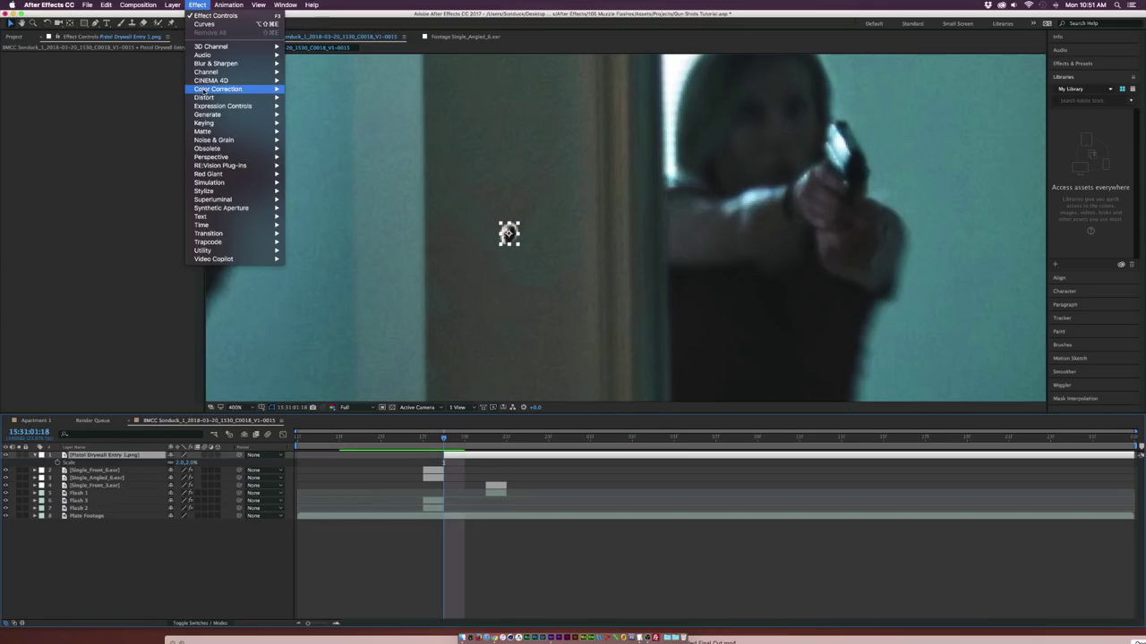
pyautogui.moveTo(228, 88)
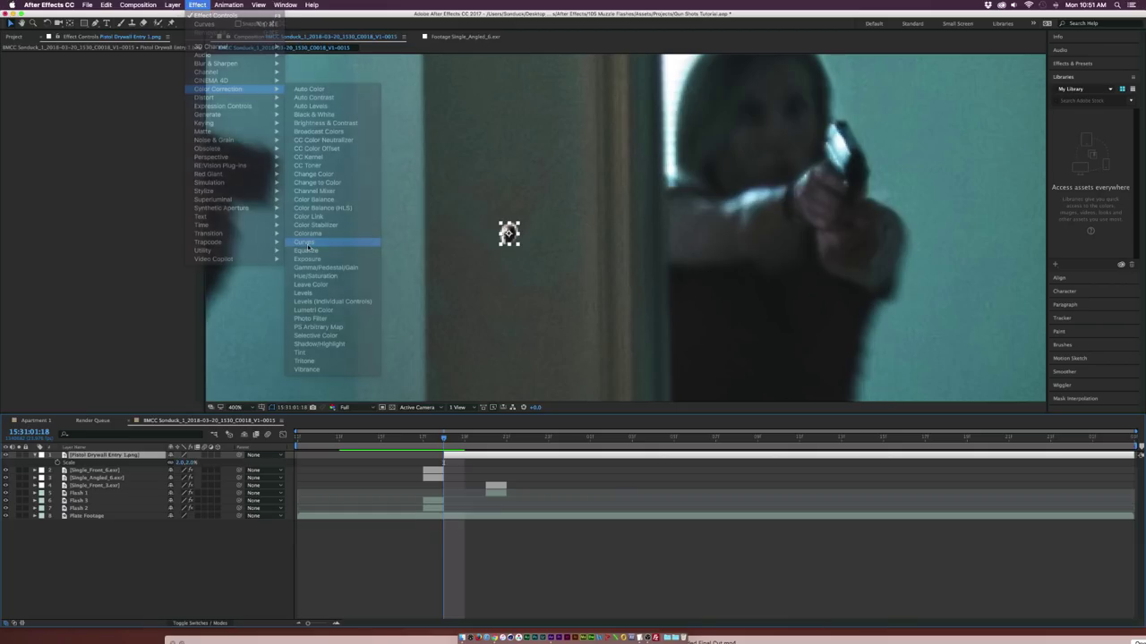
pyautogui.click(305, 243)
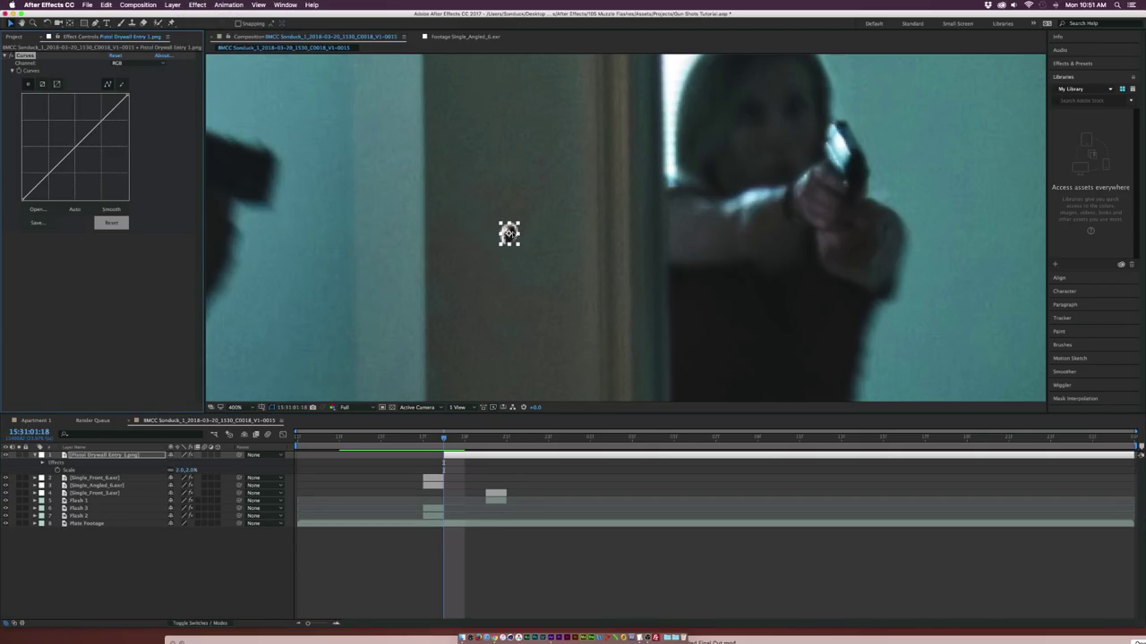
pyautogui.scroll(-2, 512, 233)
pyautogui.scroll(3, 573, 231)
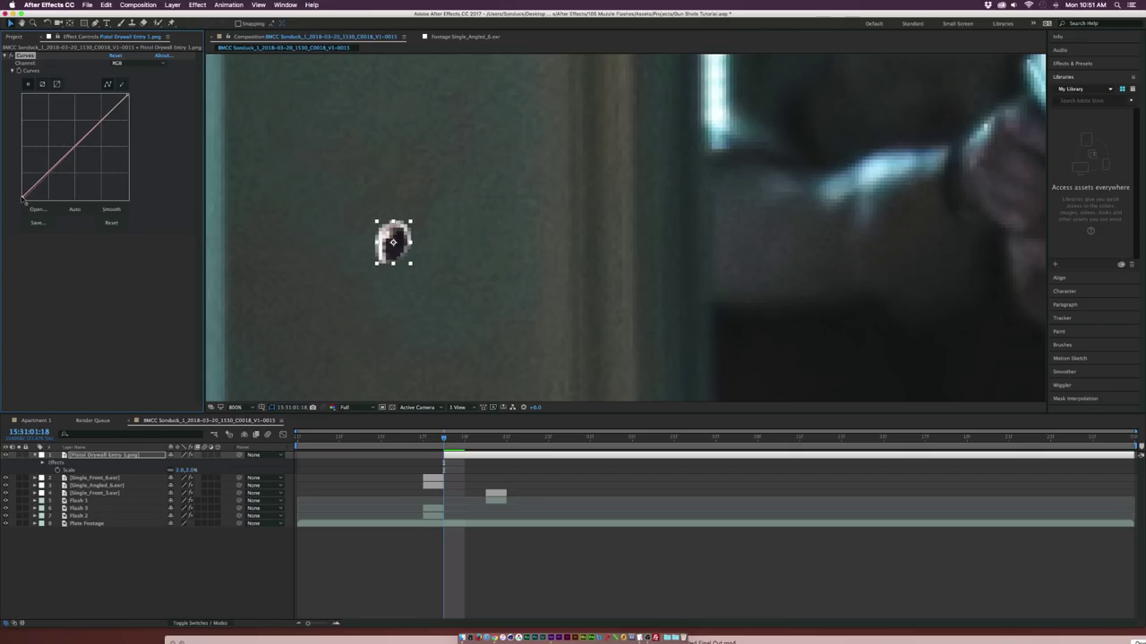
pyautogui.moveTo(23, 198); pyautogui.dragTo(20, 196)
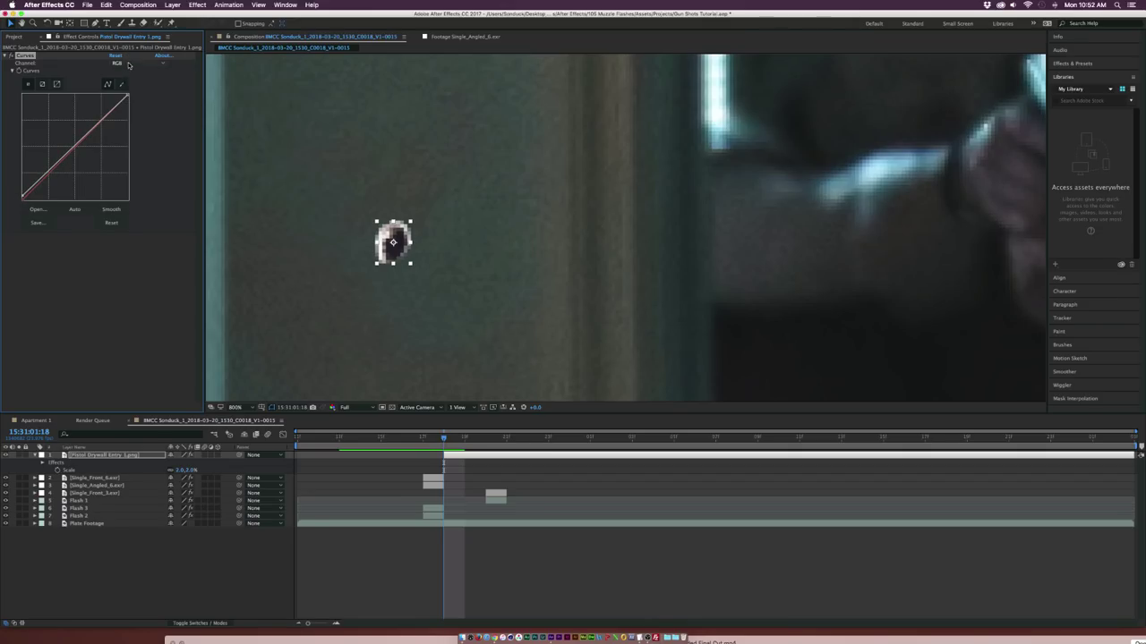
# Step: Pull down the shadows of the bullet hole's red curve and anchor its highlights with a second point
pyautogui.click(118, 62)
pyautogui.click(124, 81)
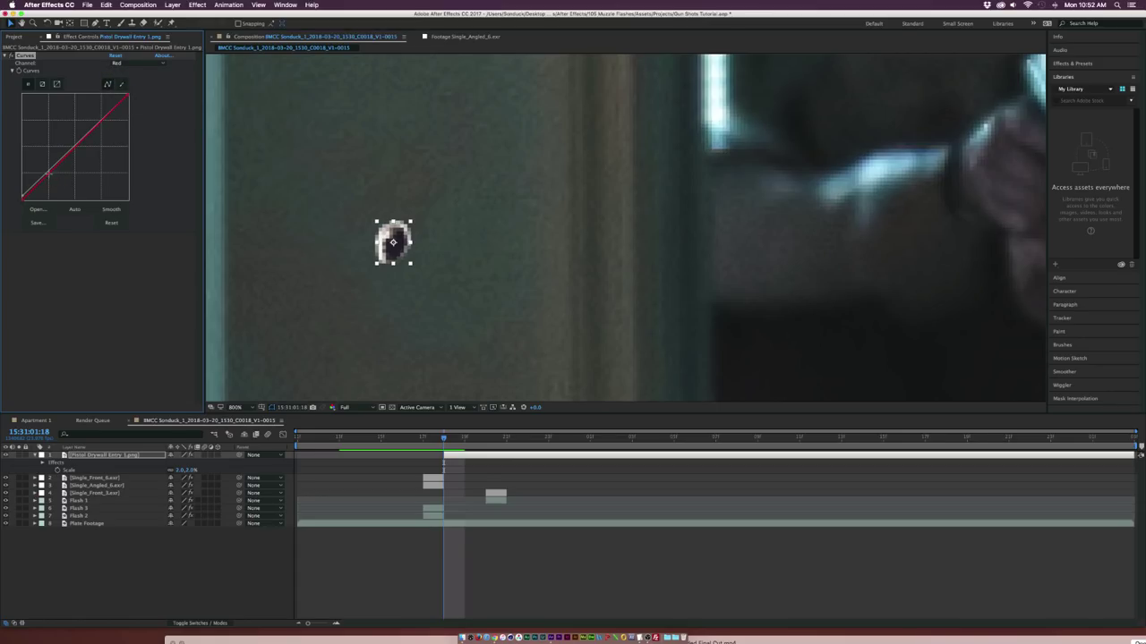
pyautogui.moveTo(49, 172); pyautogui.dragTo(57, 184)
pyautogui.moveTo(106, 117); pyautogui.dragTo(104, 120)
# Step: Raise the midtones of the bullet hole's green and blue curves slightly to match the teal footage
pyautogui.click(134, 63)
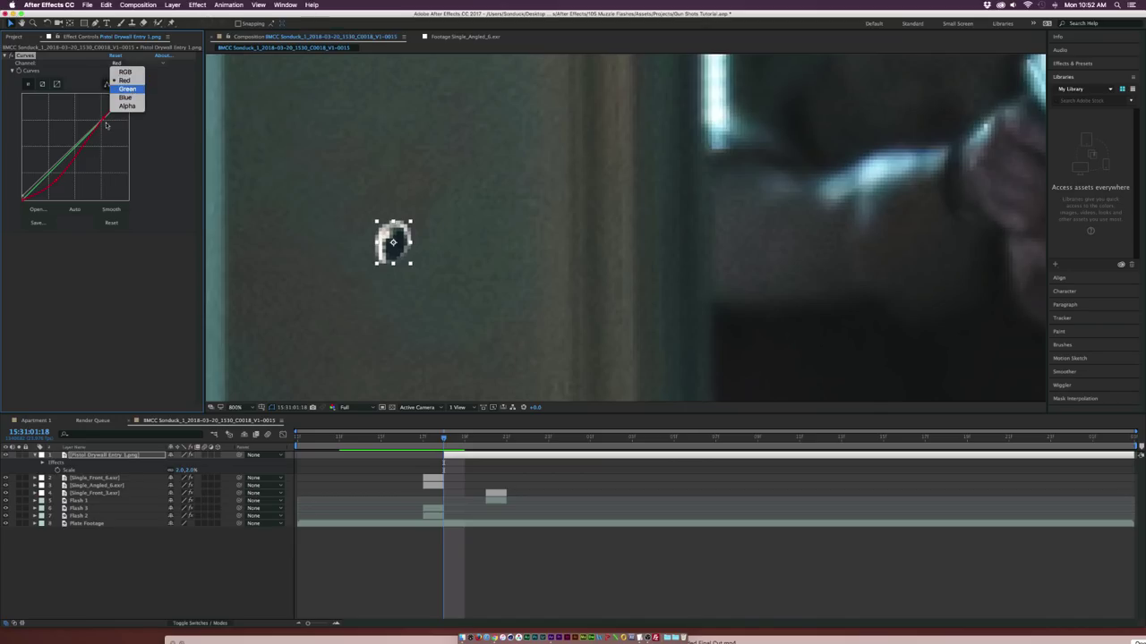
pyautogui.click(125, 88)
pyautogui.moveTo(68, 156)
pyautogui.mouseDown()
pyautogui.moveTo(76, 170)
pyautogui.moveTo(70, 154)
pyautogui.mouseUp()
pyautogui.click(125, 63)
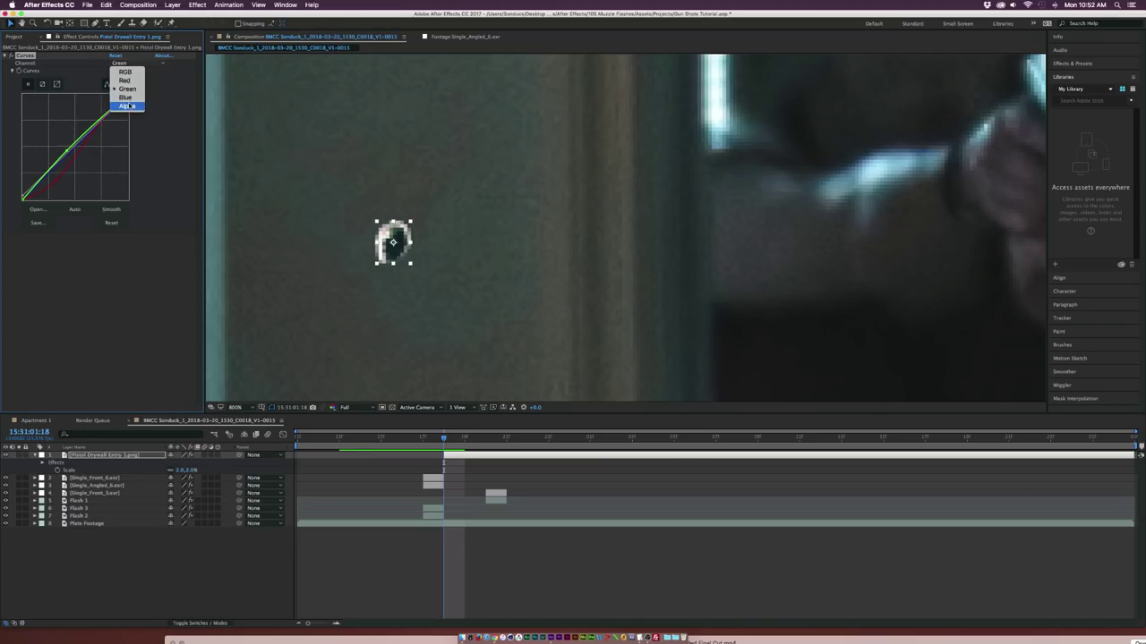
pyautogui.click(124, 97)
pyautogui.moveTo(71, 156); pyautogui.dragTo(67, 151)
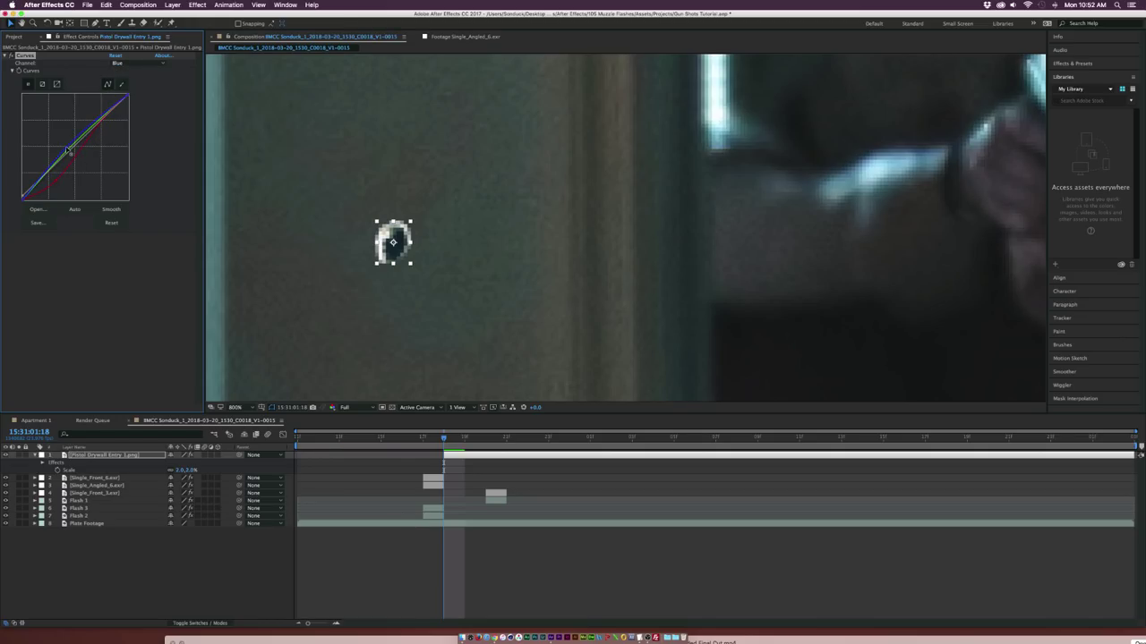
pyautogui.click(107, 296)
pyautogui.click(243, 563)
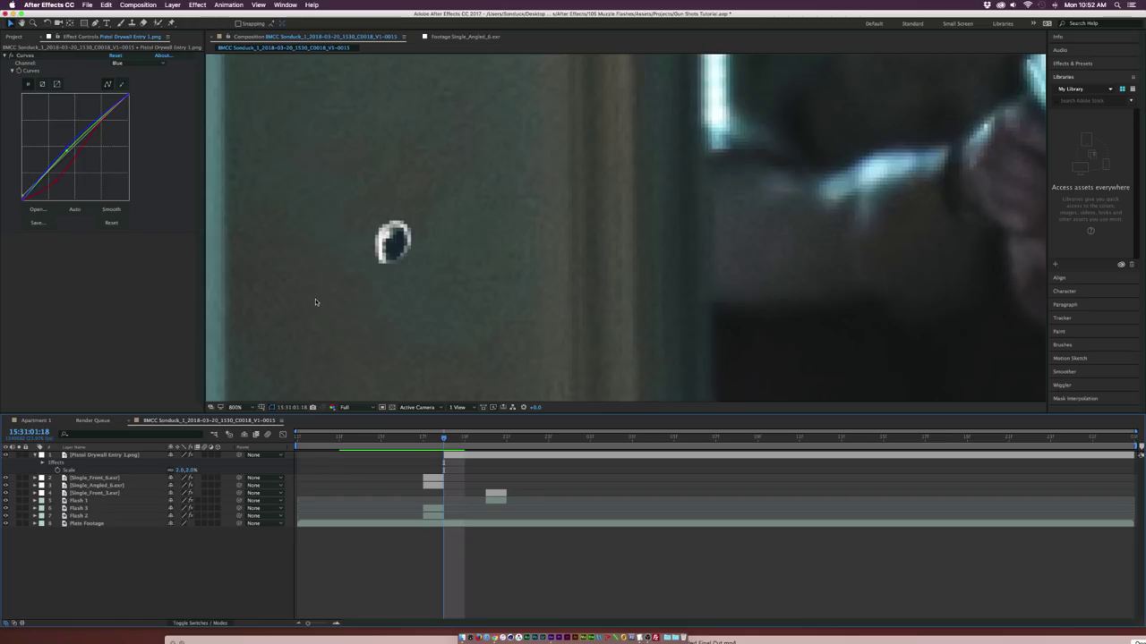
# Step: Lower the white point of the bullet hole's RGB curve to about two thirds of its height to darken the bright rim
pyautogui.scroll(-3, 315, 298)
pyautogui.scroll(1, 379, 269)
pyautogui.press('.')
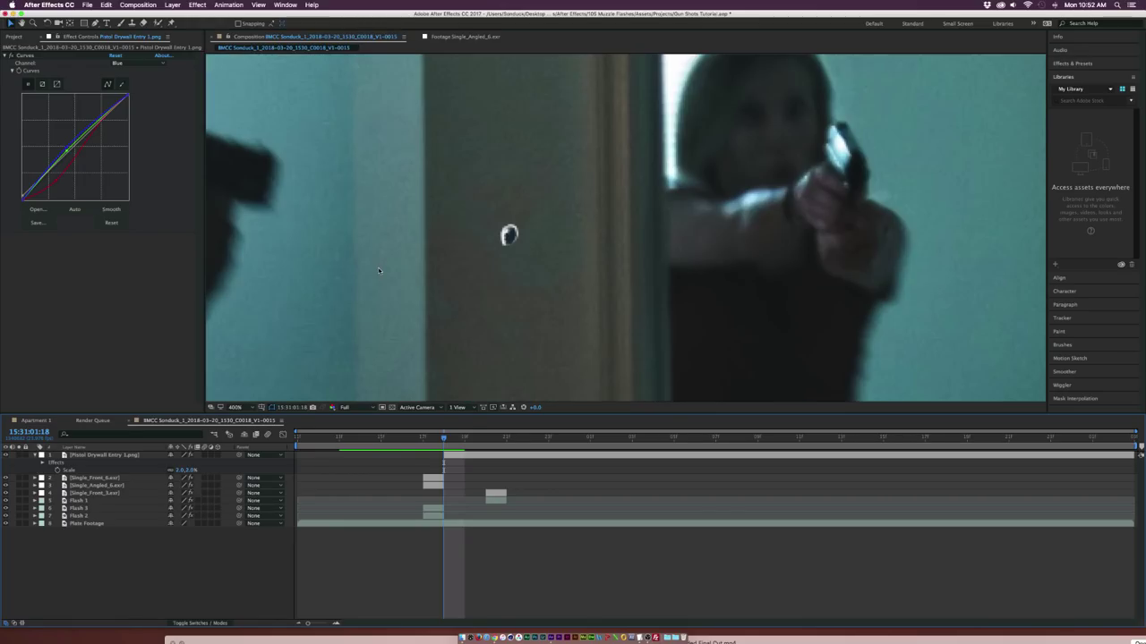
pyautogui.click(134, 63)
pyautogui.click(125, 73)
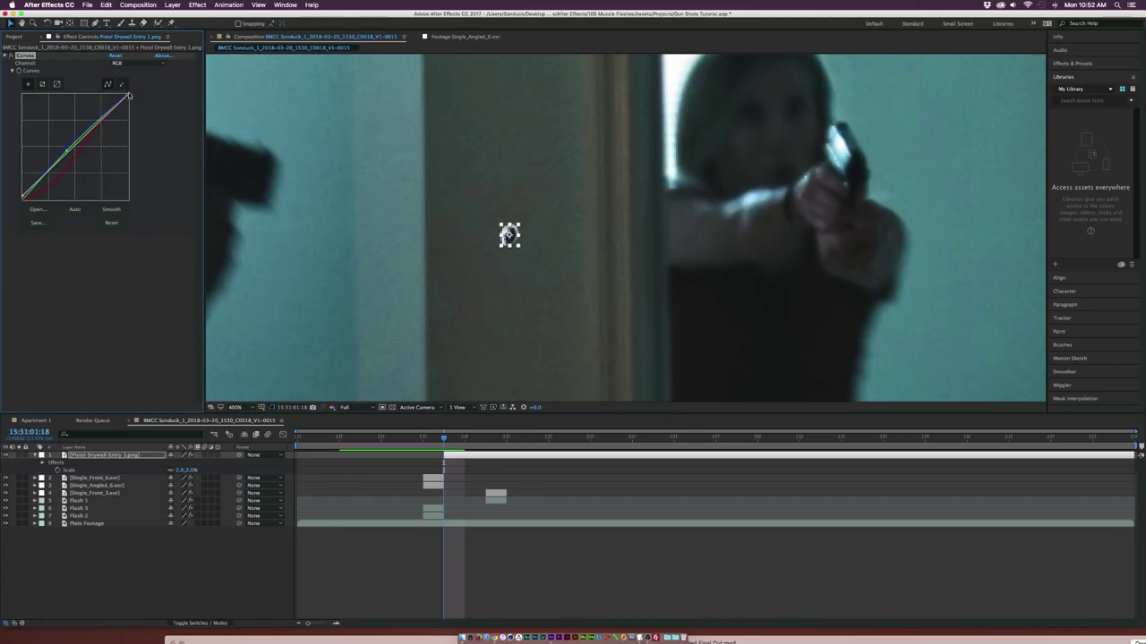
pyautogui.moveTo(127, 95); pyautogui.dragTo(130, 132)
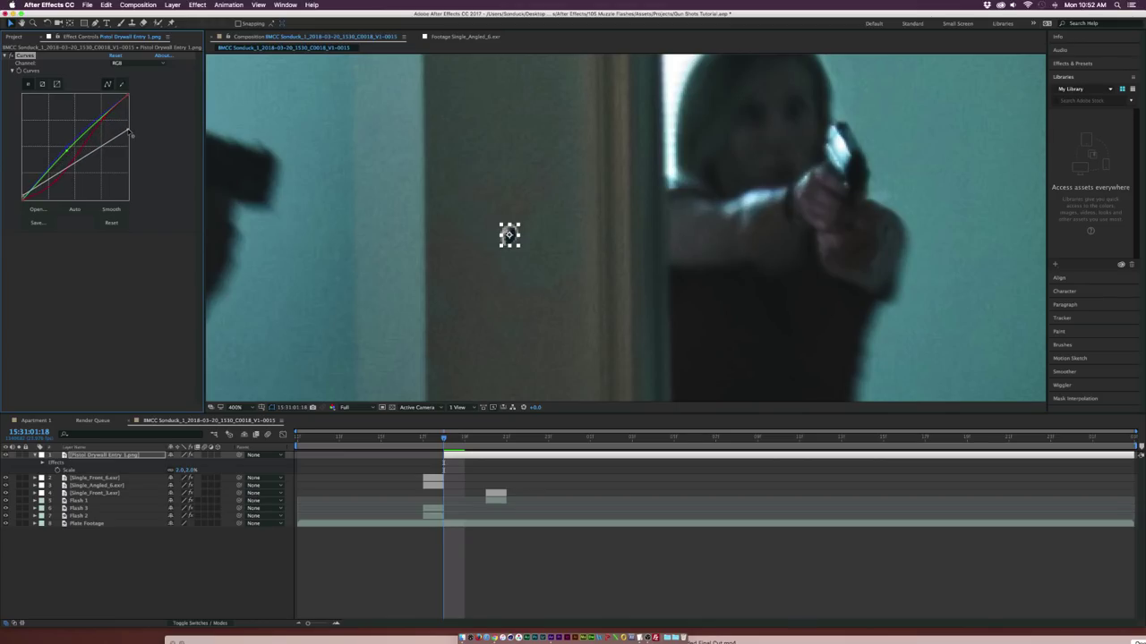
pyautogui.click(158, 583)
pyautogui.press(',')
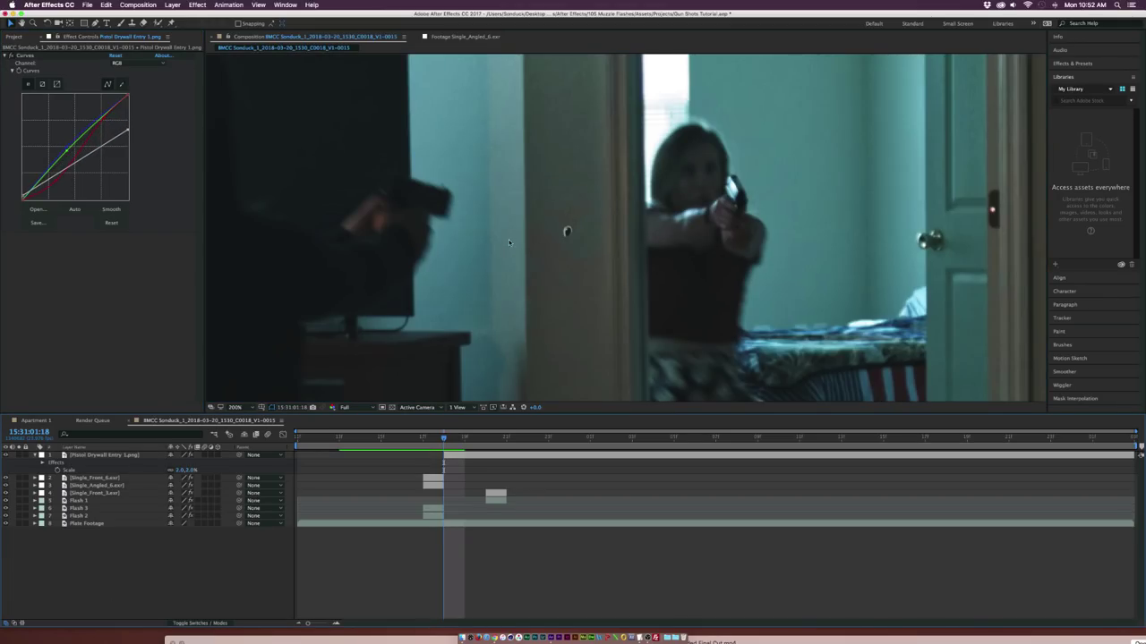
# Step: Apply Gaussian Blur to the bullet hole layer with a blurriness of 5.4 and Repeat Edge Pixels enabled
pyautogui.click(197, 5)
pyautogui.click(109, 420)
pyautogui.click(104, 455)
pyautogui.click(199, 4)
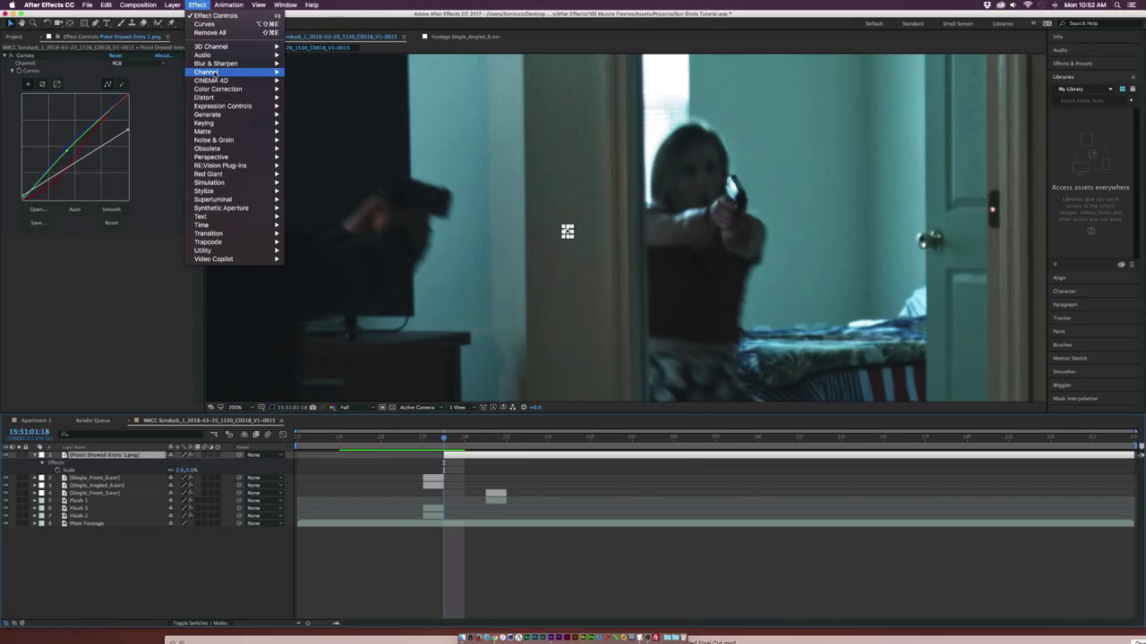
pyautogui.moveTo(223, 64)
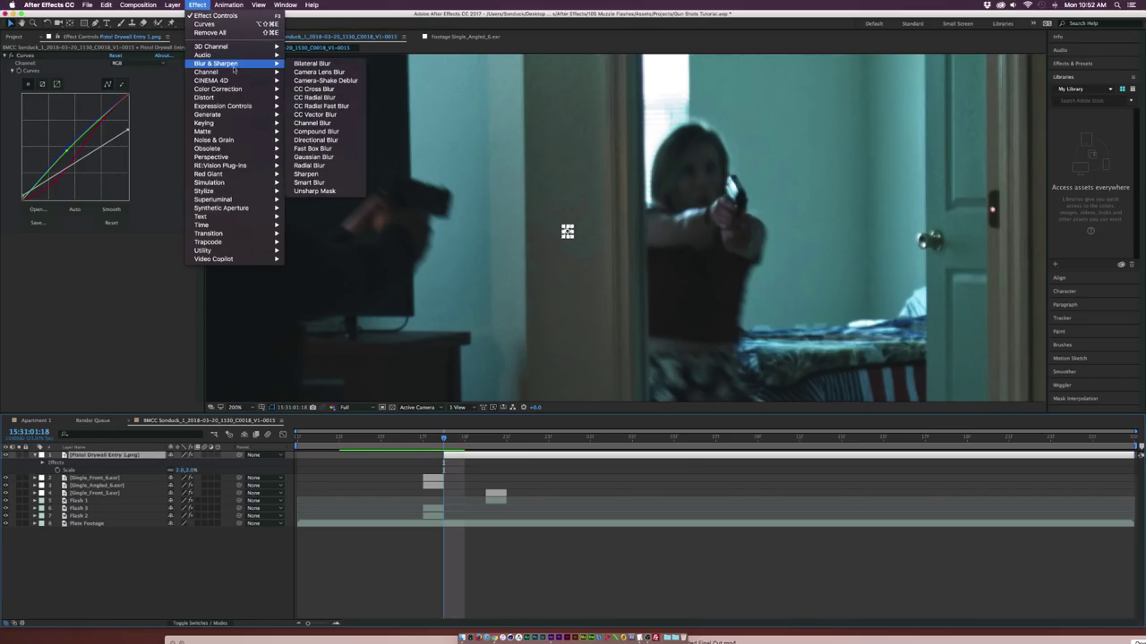
pyautogui.click(315, 157)
pyautogui.moveTo(113, 245); pyautogui.dragTo(153, 250)
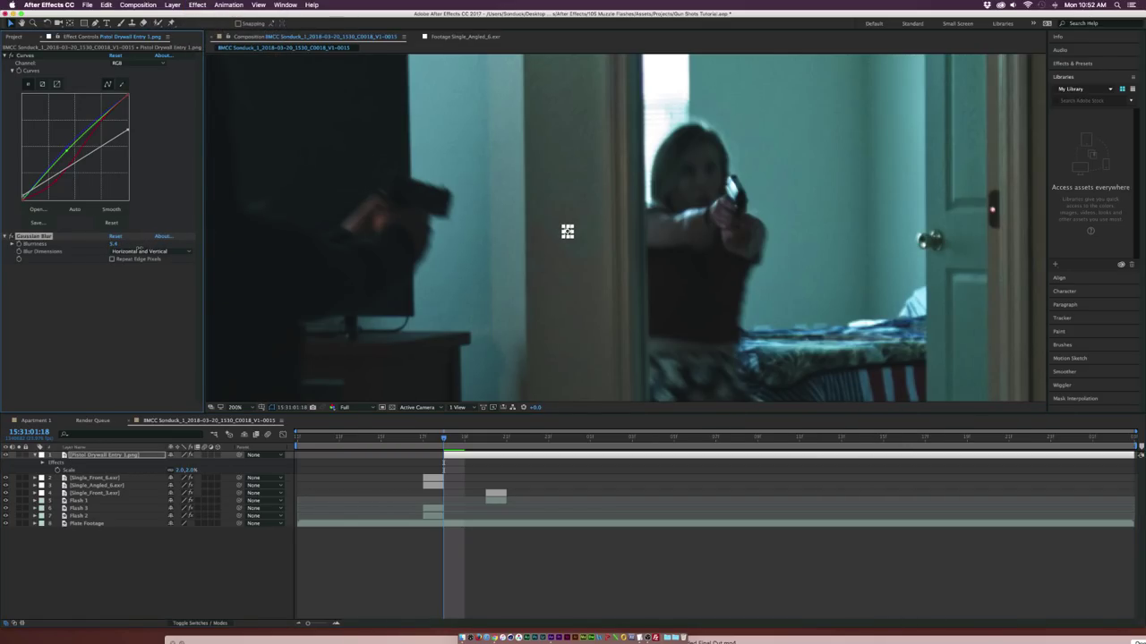
pyautogui.click(112, 260)
pyautogui.click(171, 290)
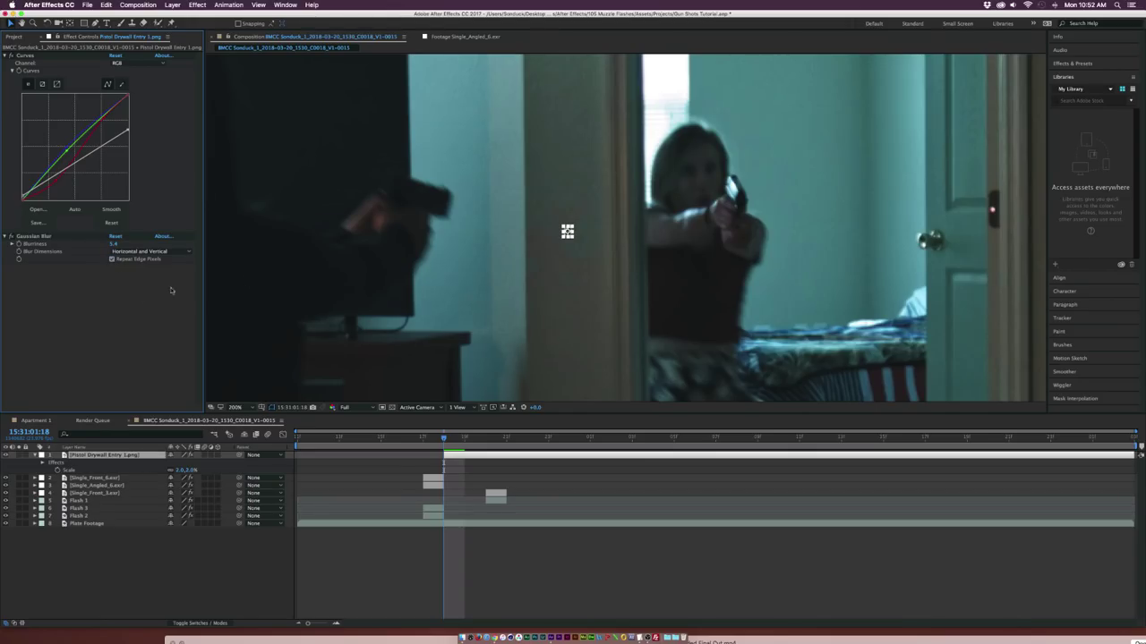
pyautogui.press('.')
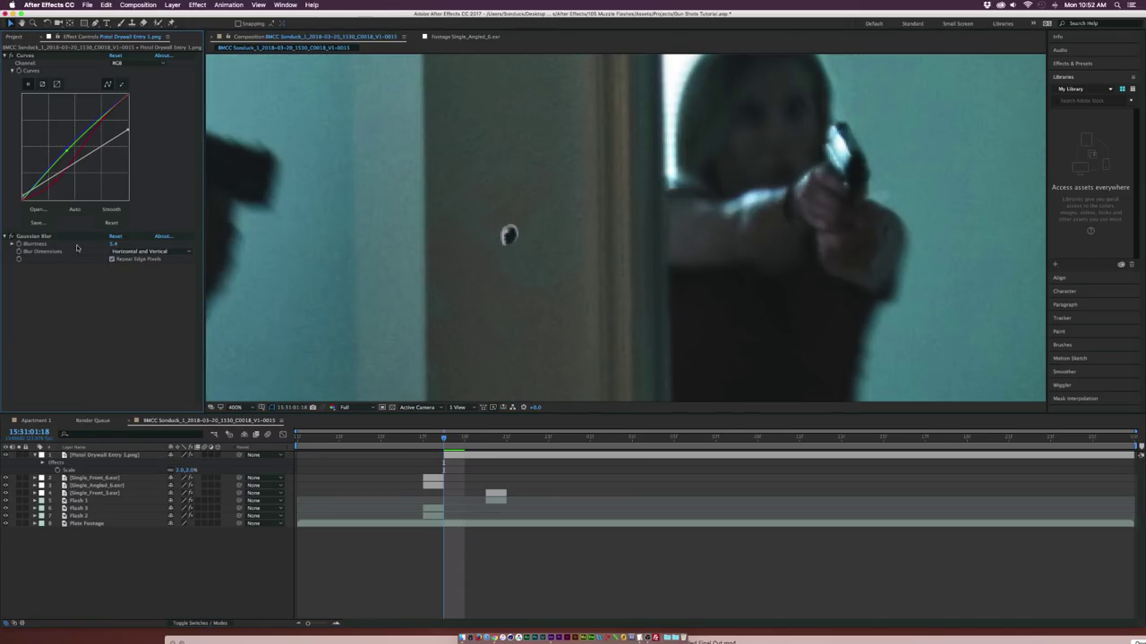
pyautogui.press('/')
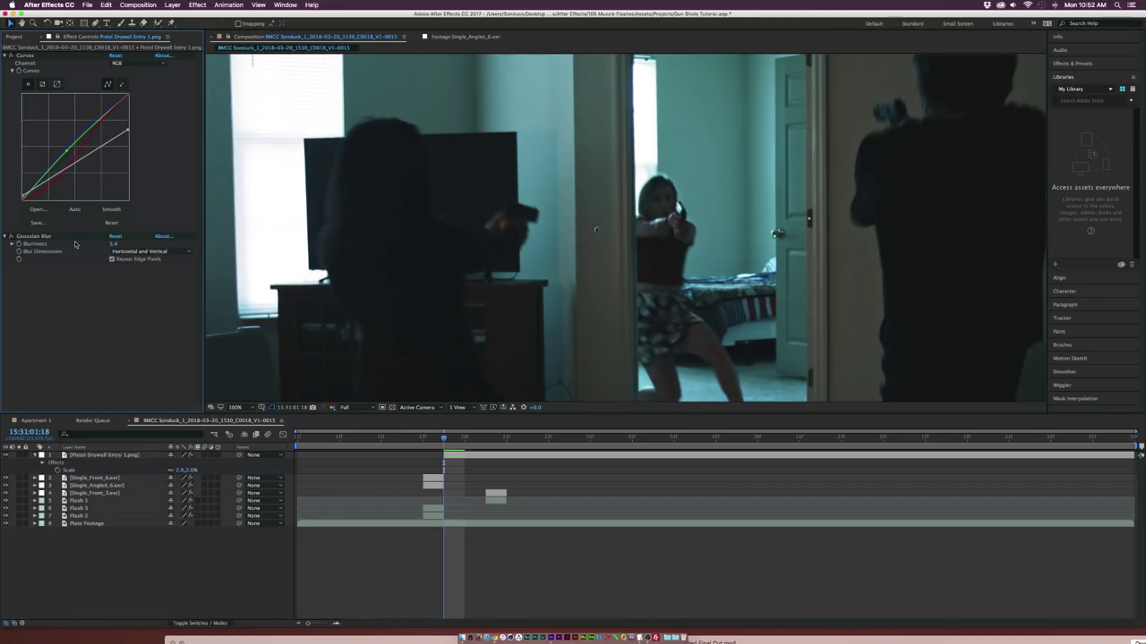
# Step: Raise the bullet hole's blurriness to 11.8 and add a Tint effect that maps white to mid-grey 7F7F7F
pyautogui.moveTo(113, 244); pyautogui.dragTo(135, 247)
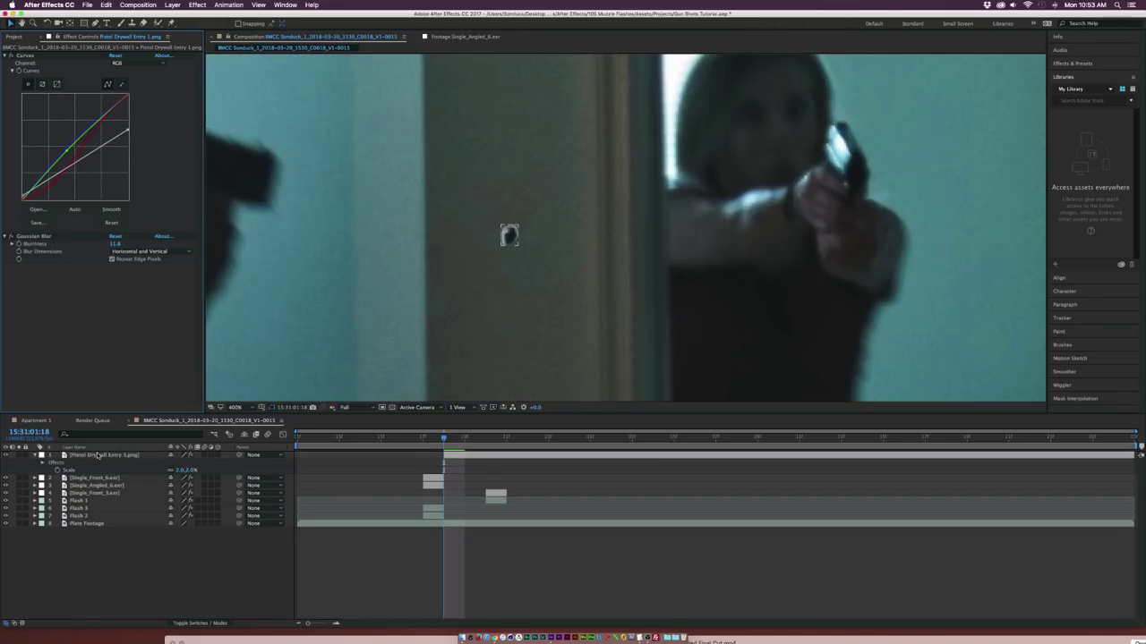
pyautogui.click(105, 455)
pyautogui.click(196, 5)
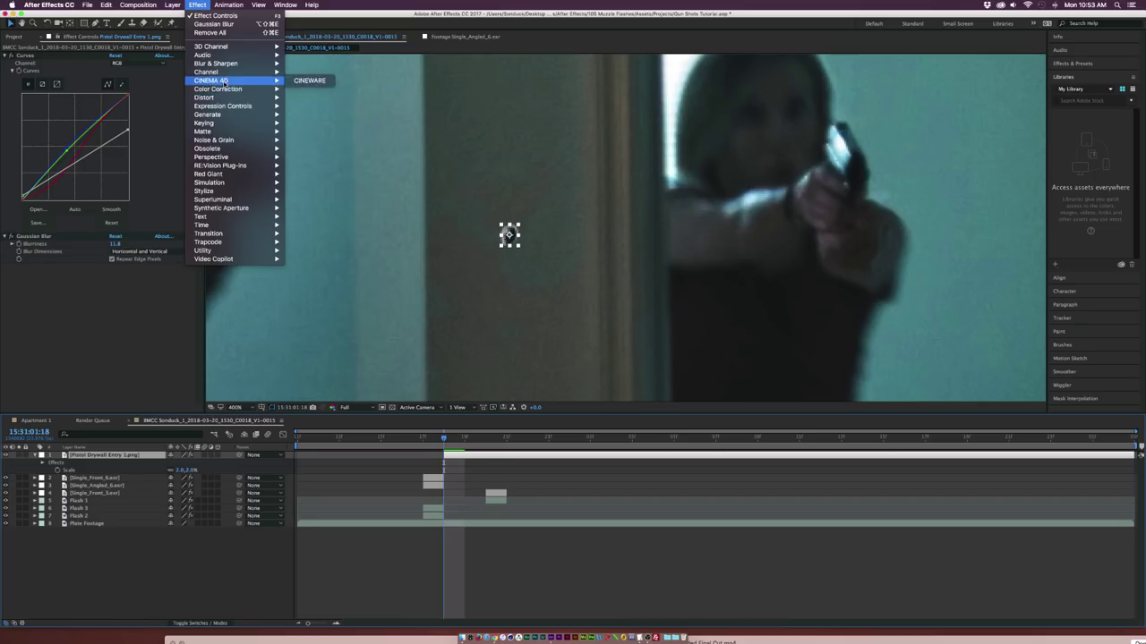
pyautogui.moveTo(219, 89)
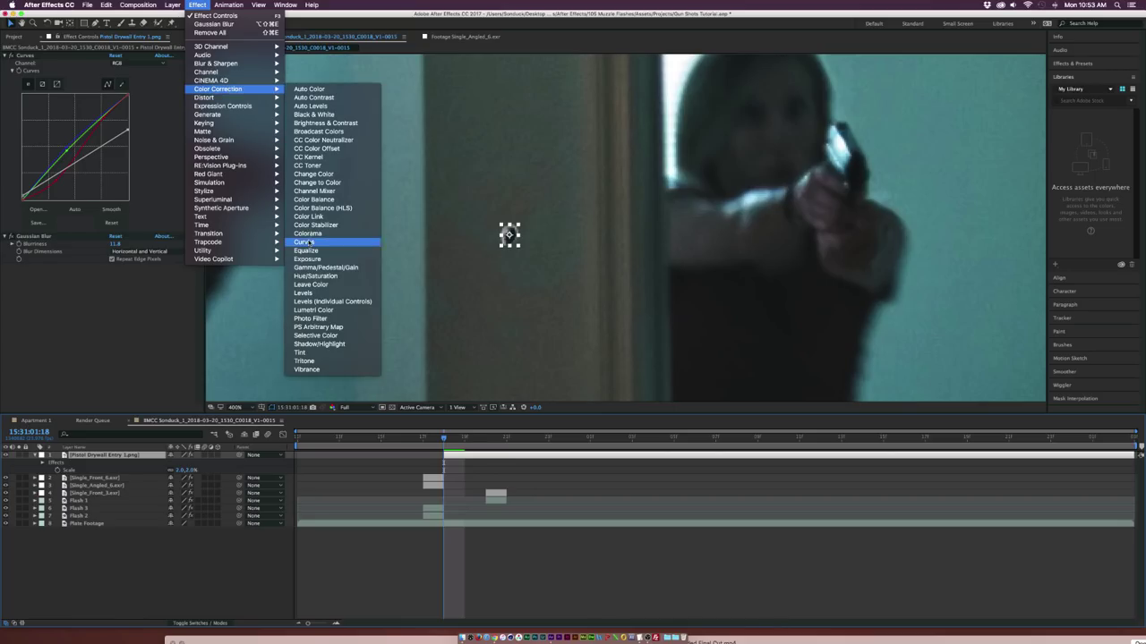
pyautogui.click(304, 352)
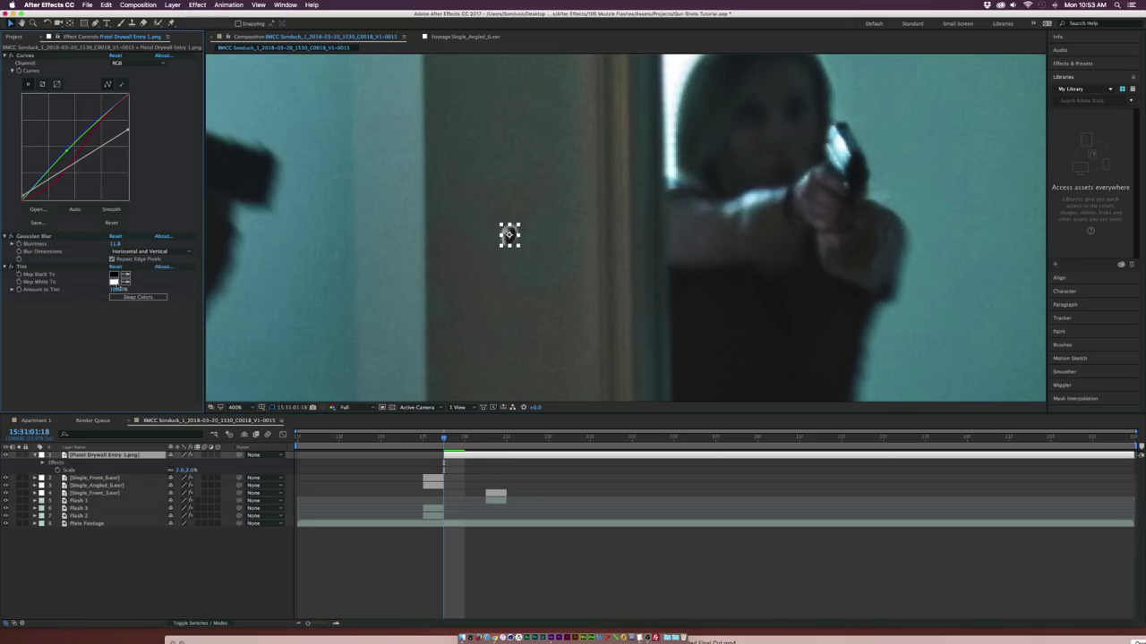
pyautogui.click(114, 281)
pyautogui.moveTo(17, 125)
pyautogui.mouseDown()
pyautogui.moveTo(2, 165)
pyautogui.moveTo(1, 126)
pyautogui.mouseUp()
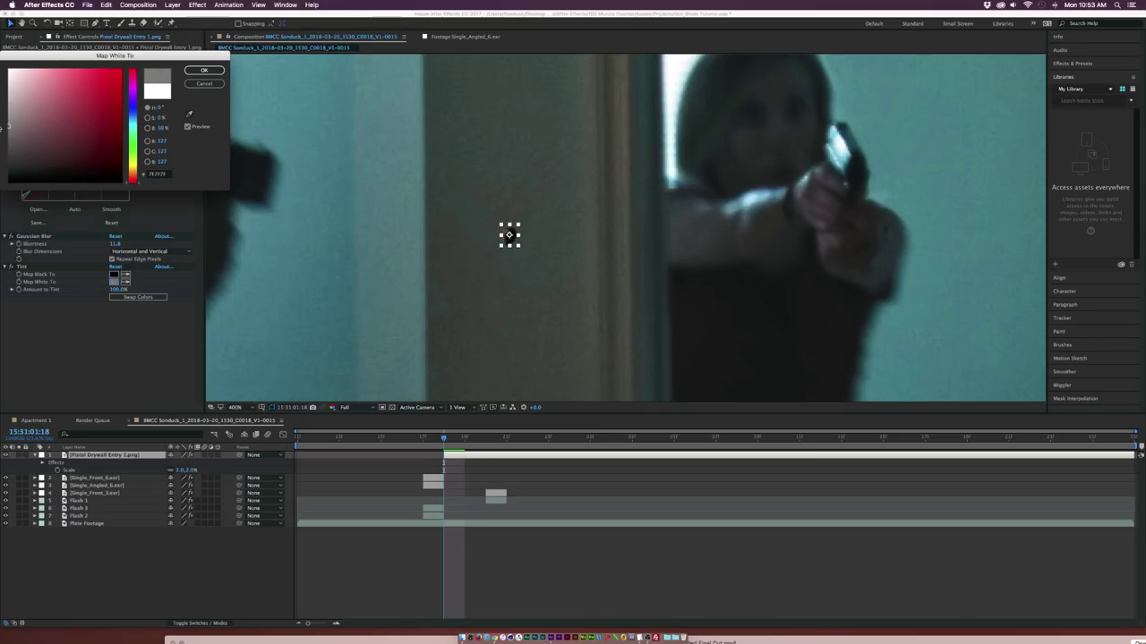
pyautogui.click(205, 71)
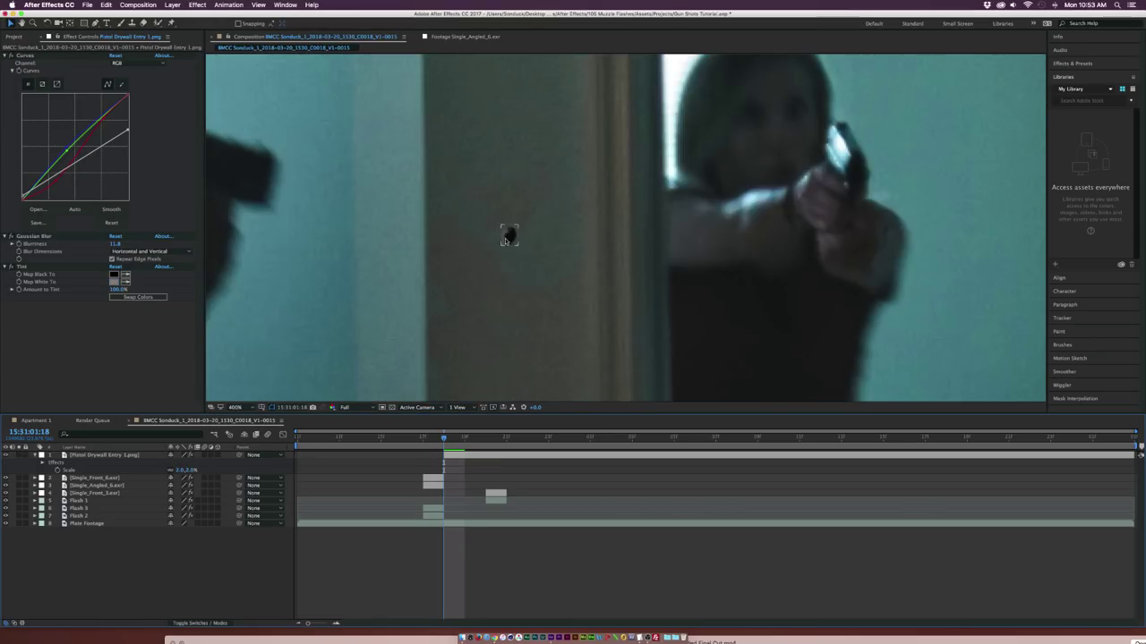
# Step: Set the bullet hole's tint amount to about 60% and reorder its Curves effect below Tint
pyautogui.moveTo(114, 289); pyautogui.dragTo(76, 289)
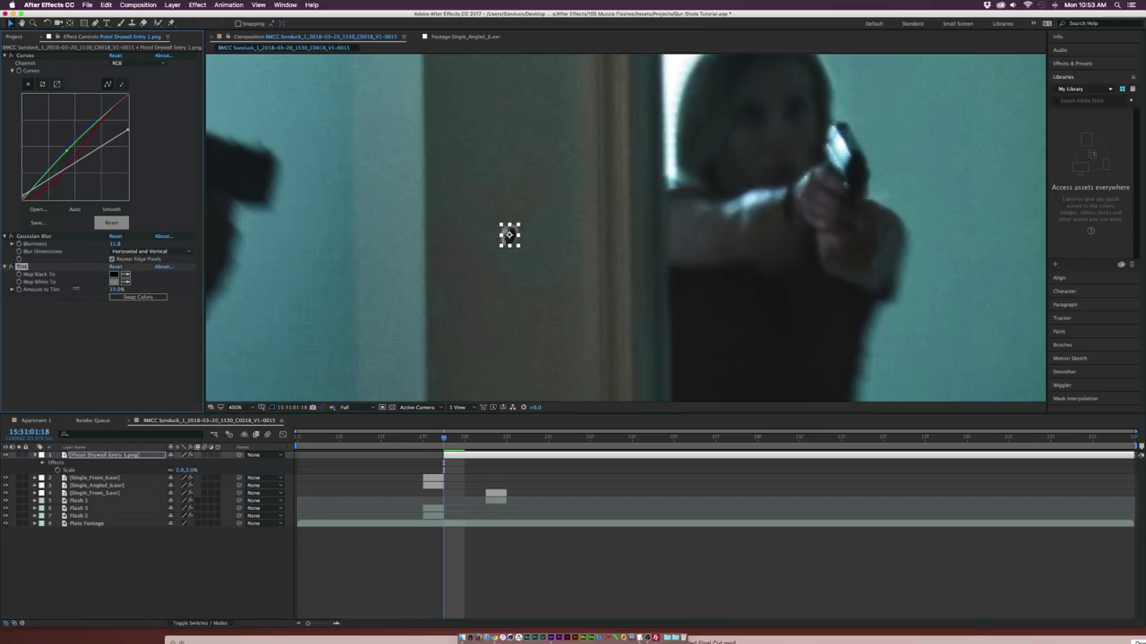
pyautogui.click(119, 330)
pyautogui.press(',')
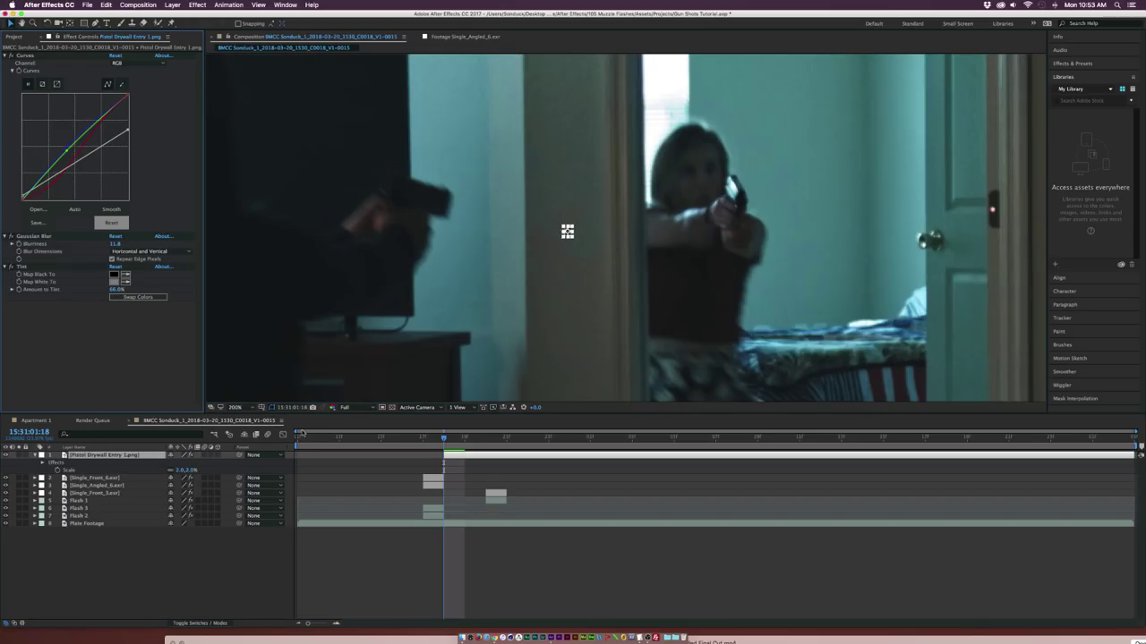
pyautogui.click(224, 552)
pyautogui.press(',')
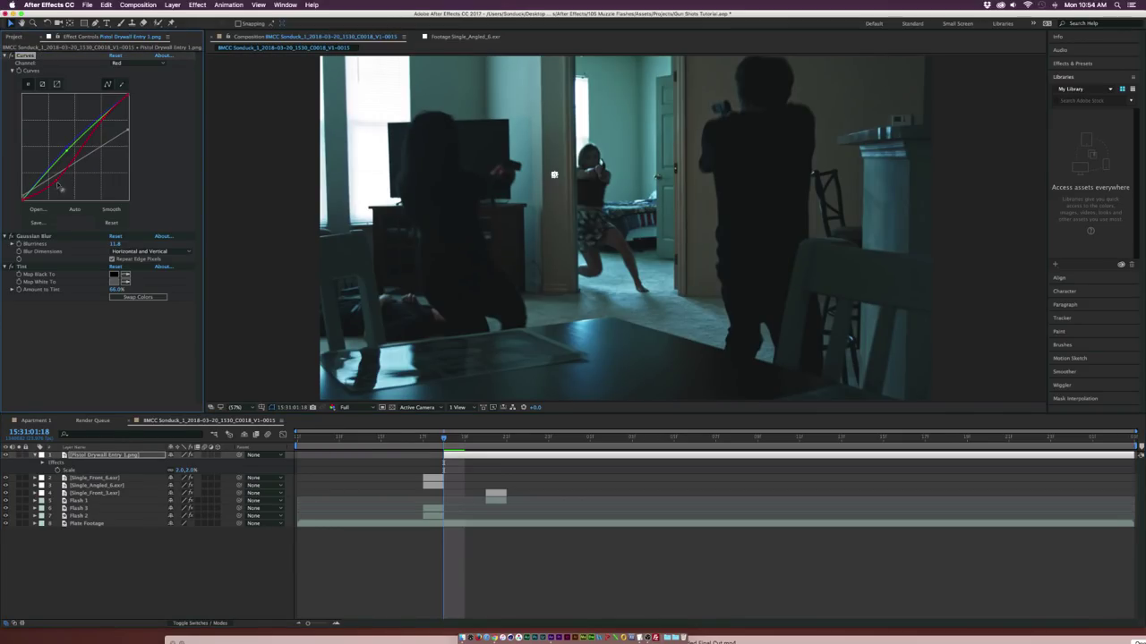
pyautogui.moveTo(58, 185); pyautogui.dragTo(68, 300)
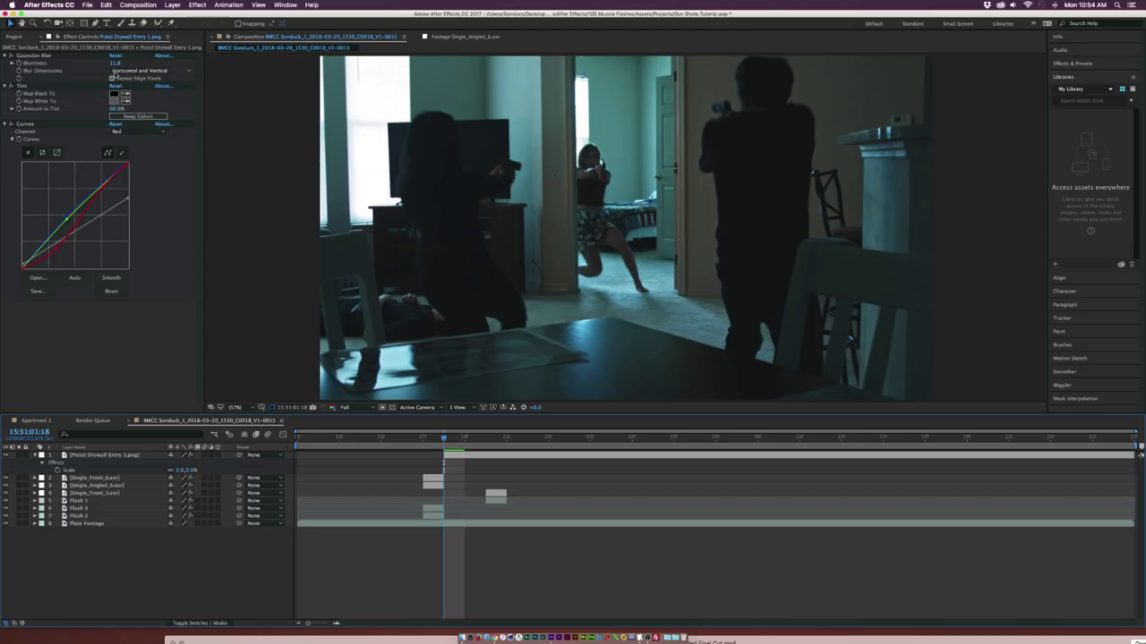
# Step: Preview the first frames of the Wall_Hit_Front_13_0294_2K.mov footage from the project's bullet-hit clips
pyautogui.click(17, 36)
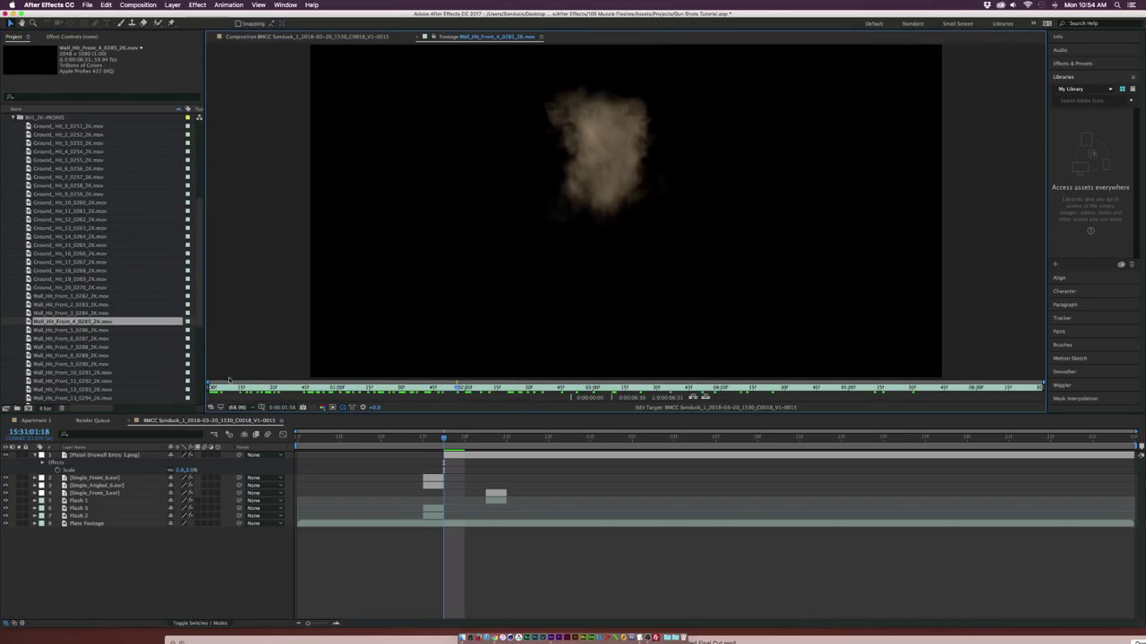
pyautogui.doubleClick(29, 397)
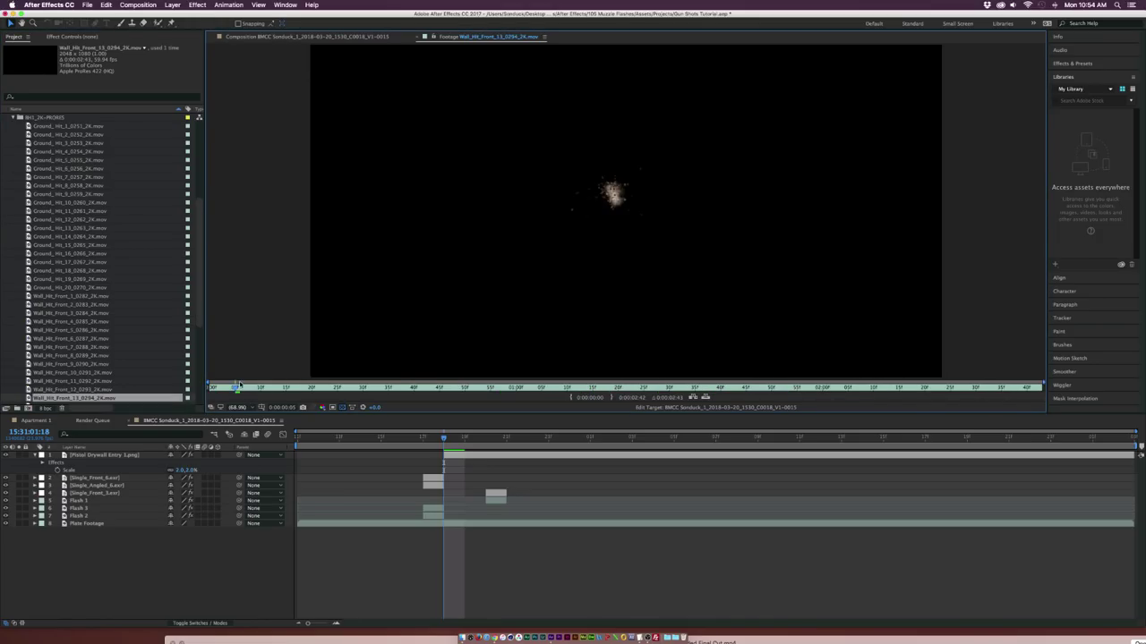
pyautogui.moveTo(205, 386); pyautogui.dragTo(250, 390)
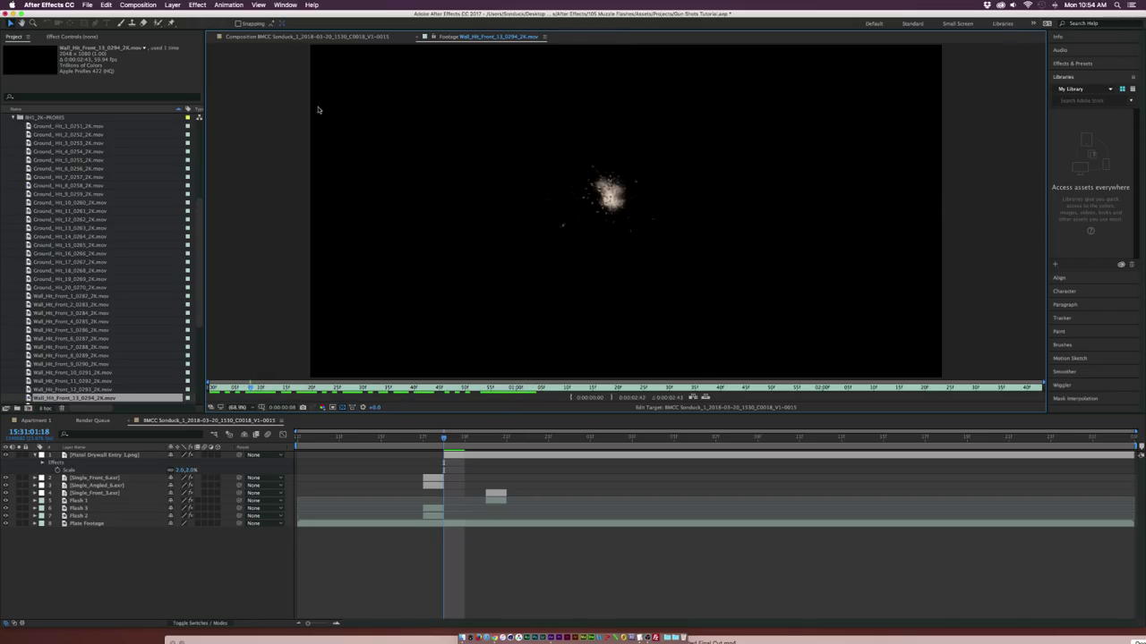
# Step: Add Wall_Hit_Front_13_0294_2K.mov as the top layer of the composition, starting at 15:31:01:18
pyautogui.click(280, 37)
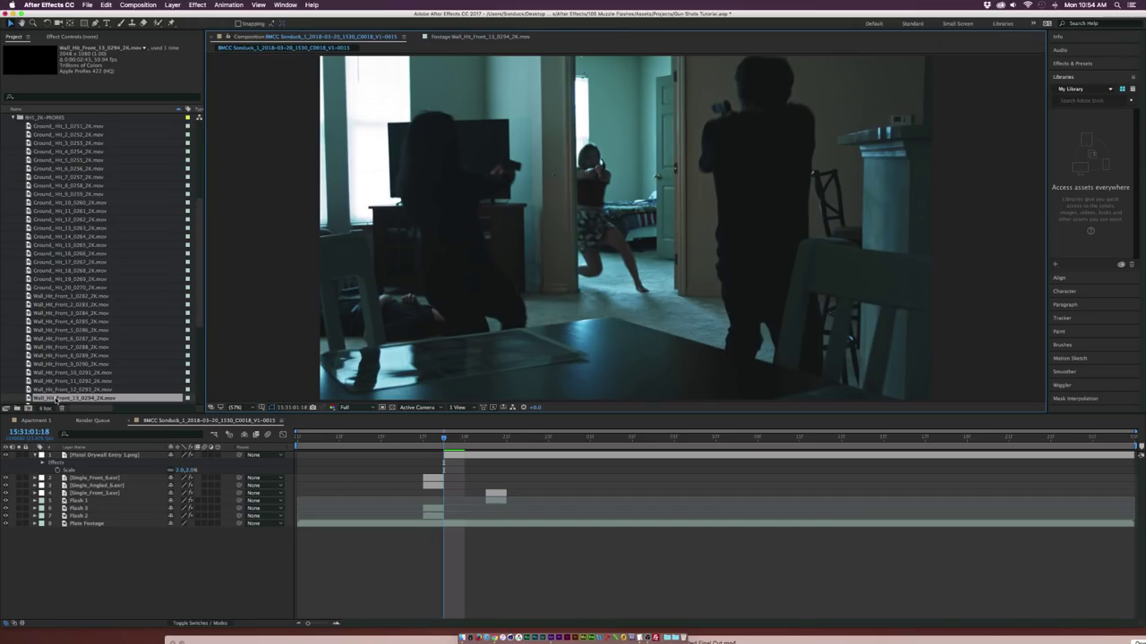
pyautogui.moveTo(56, 400); pyautogui.dragTo(114, 453)
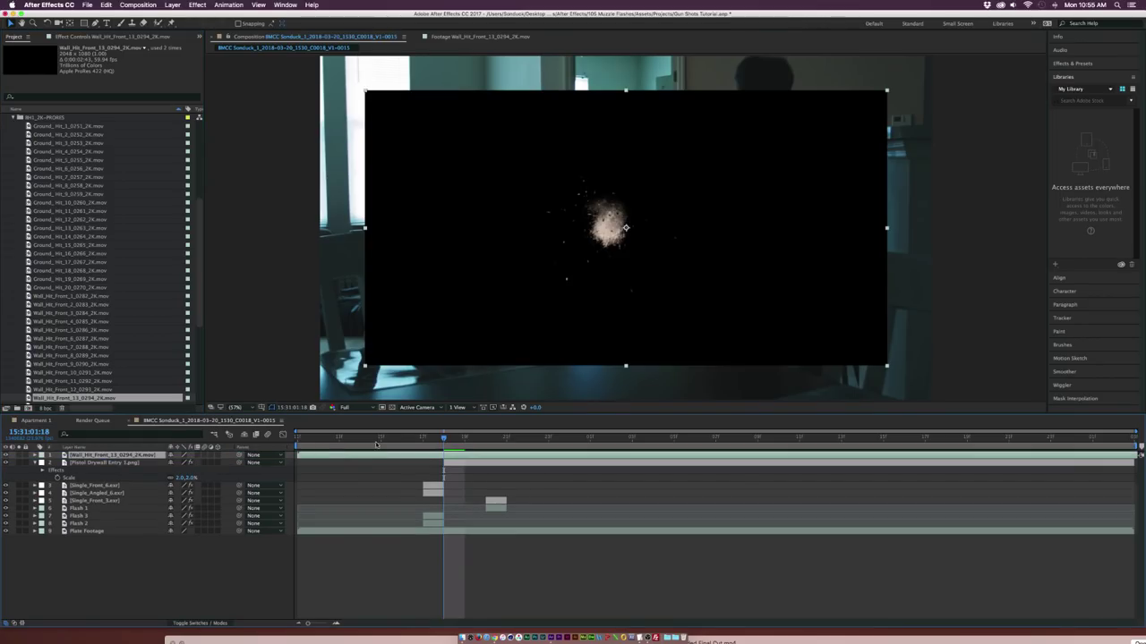
pyautogui.moveTo(312, 454); pyautogui.dragTo(459, 455)
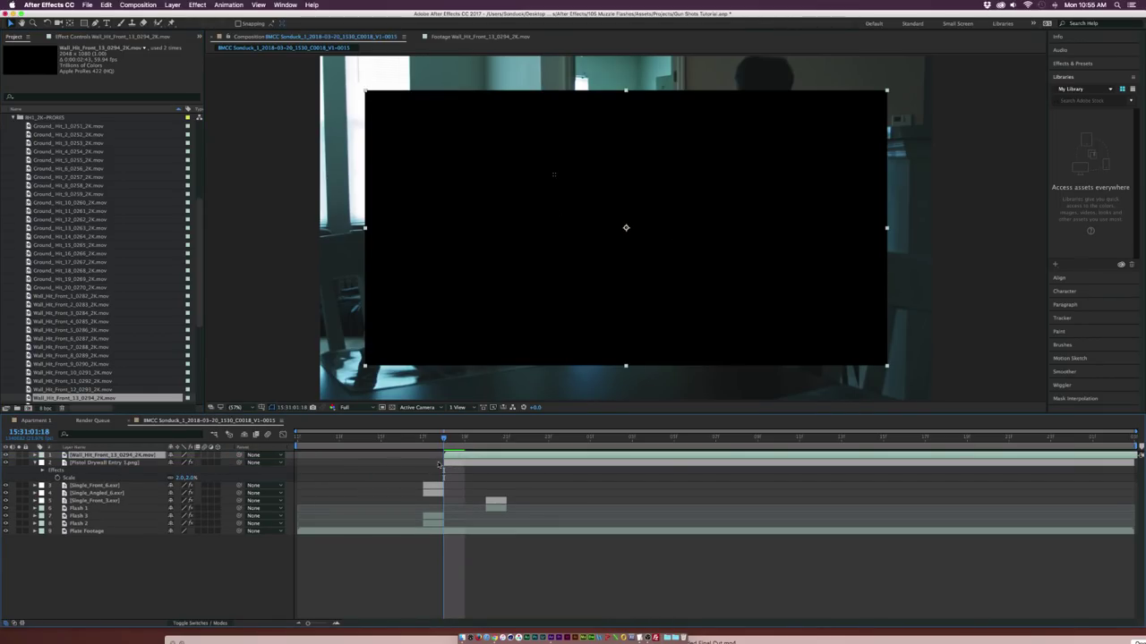
# Step: Set the wall hit layer's blending mode to Screen and play back the result
pyautogui.click(198, 625)
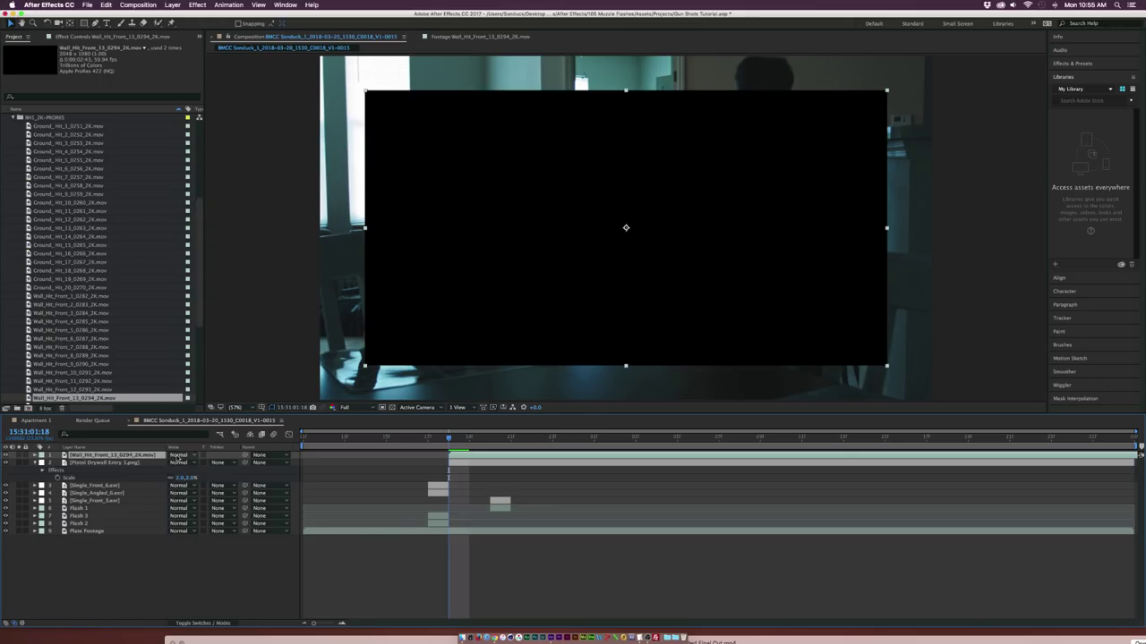
pyautogui.click(178, 455)
pyautogui.click(190, 379)
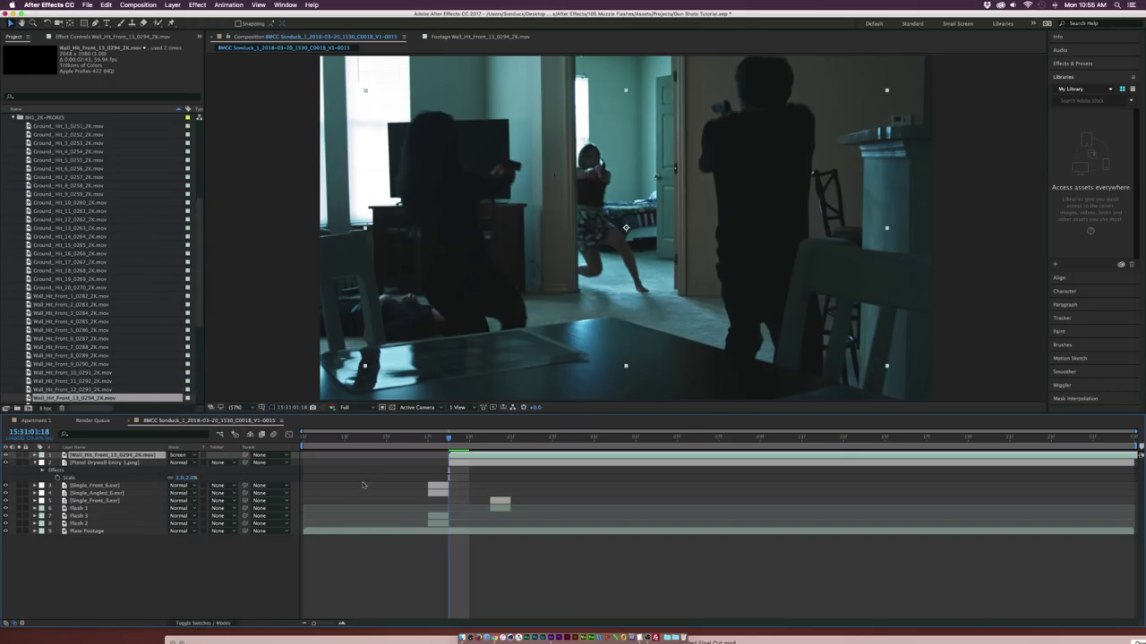
pyautogui.press('space')
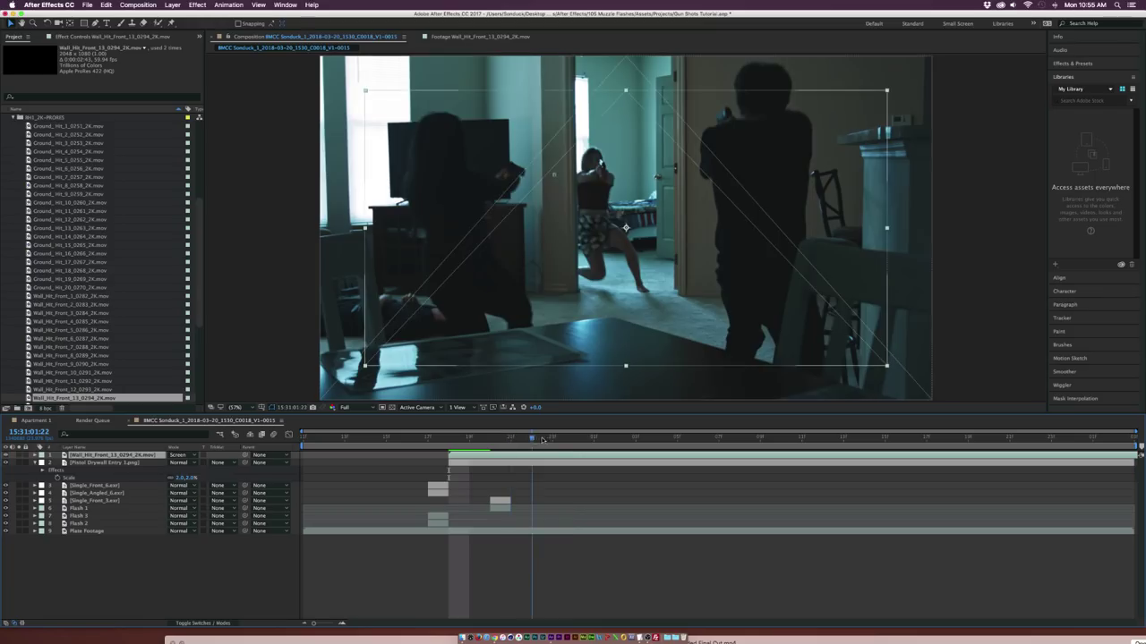
# Step: Shift the wall hit layer one frame earlier to 15:31:01:17 and move its dust burst over the bullet hole
pyautogui.click(476, 461)
pyautogui.moveTo(460, 456); pyautogui.dragTo(449, 455)
pyautogui.click(450, 437)
pyautogui.click(589, 194)
pyautogui.moveTo(588, 193); pyautogui.dragTo(556, 168)
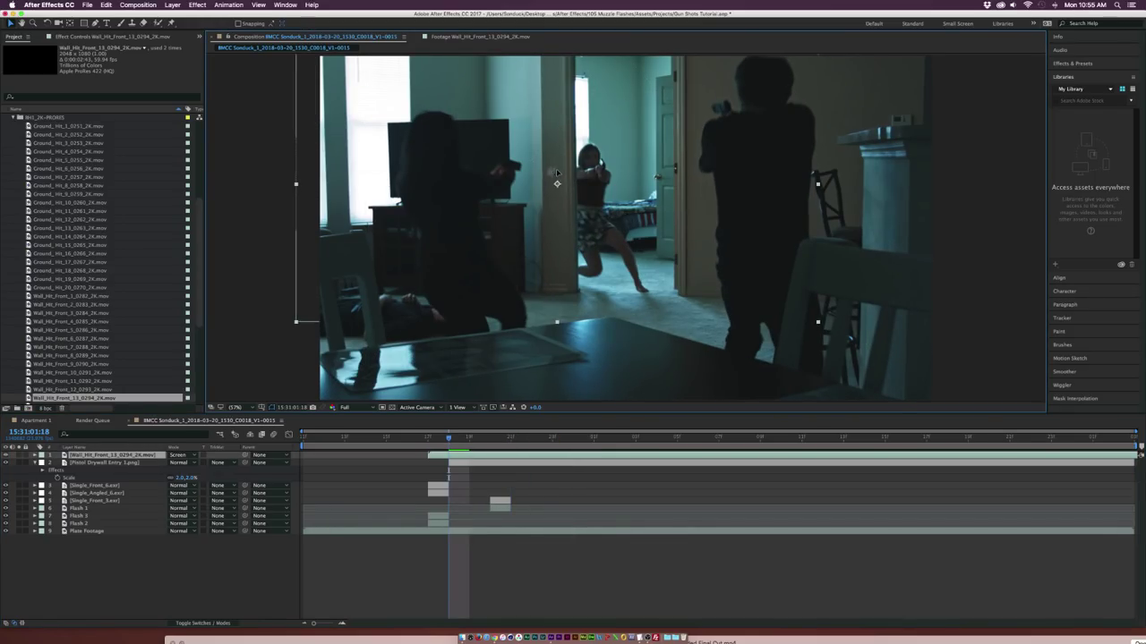
# Step: Scale the wall hit layer to 32% and align its dust burst with the bullet hole on the door frame wall
pyautogui.press('s')
pyautogui.moveTo(185, 463); pyautogui.dragTo(162, 457)
pyautogui.scroll(3, 432, 247)
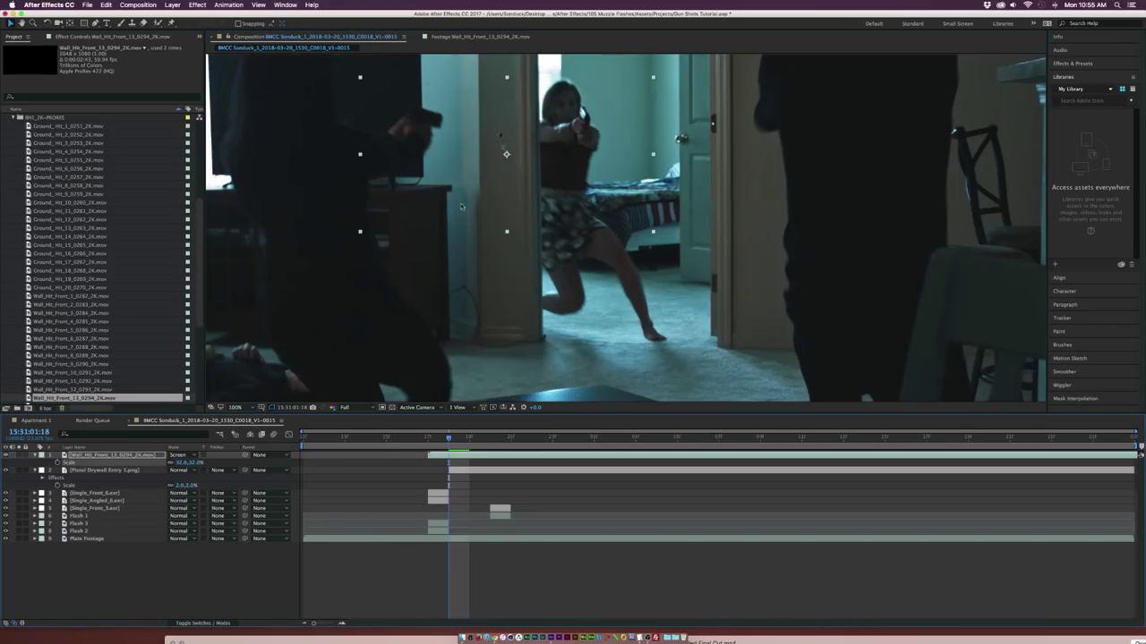
pyautogui.moveTo(525, 217); pyautogui.dragTo(526, 219)
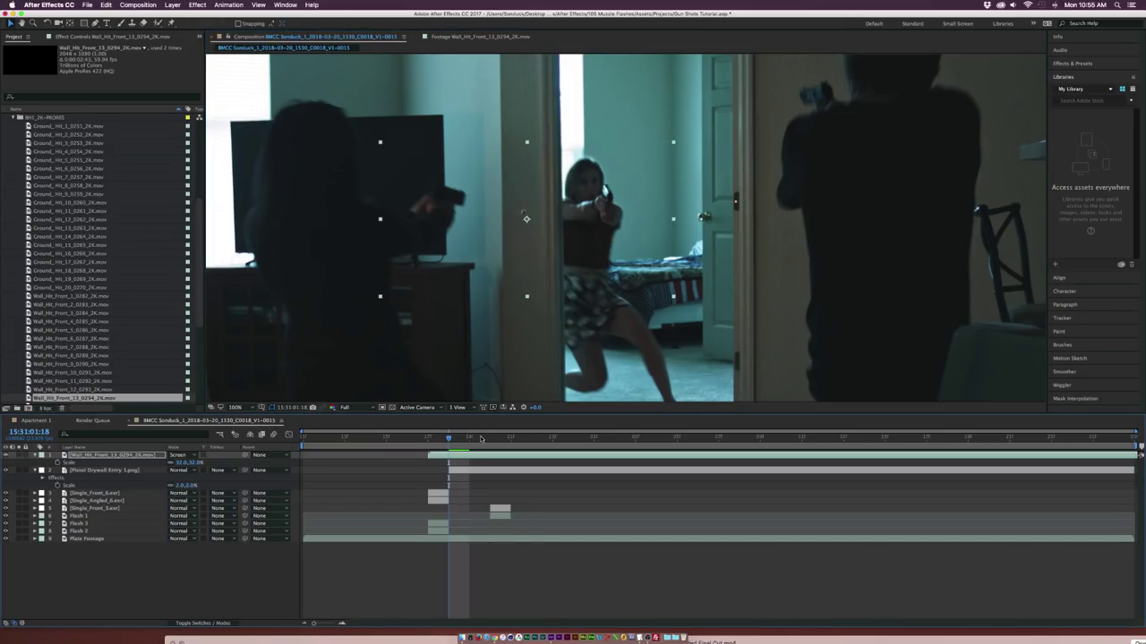
# Step: Reduce the wall hit layer's scale to 23% and review the impact over the following frames
pyautogui.press('space')
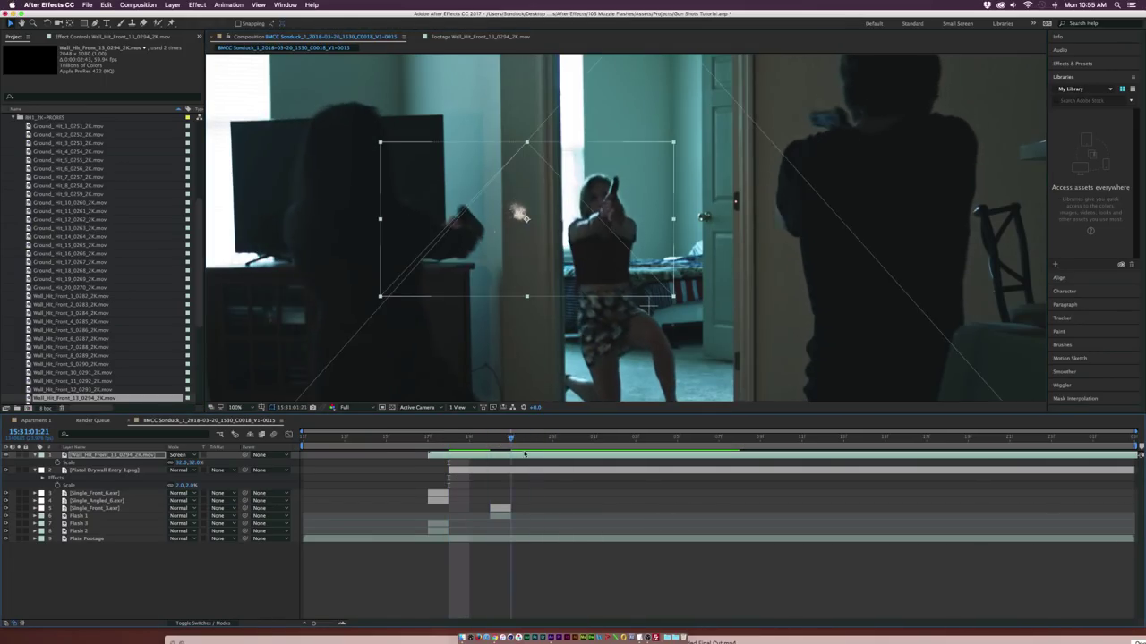
pyautogui.press('space')
pyautogui.press(',')
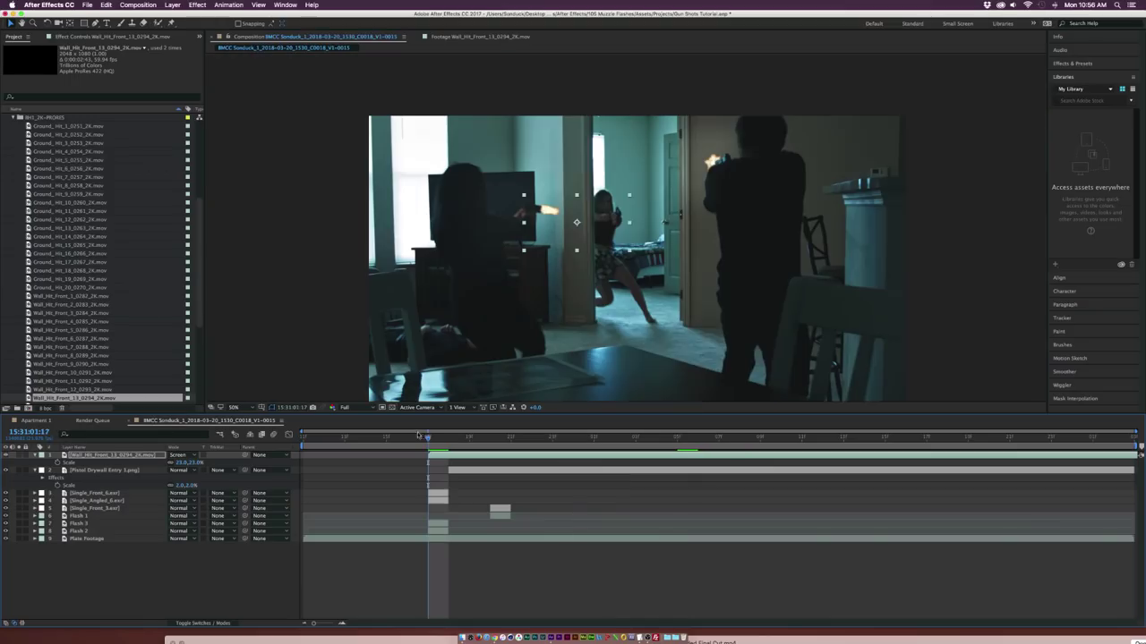
pyautogui.moveTo(483, 441); pyautogui.dragTo(538, 440)
pyautogui.click(259, 570)
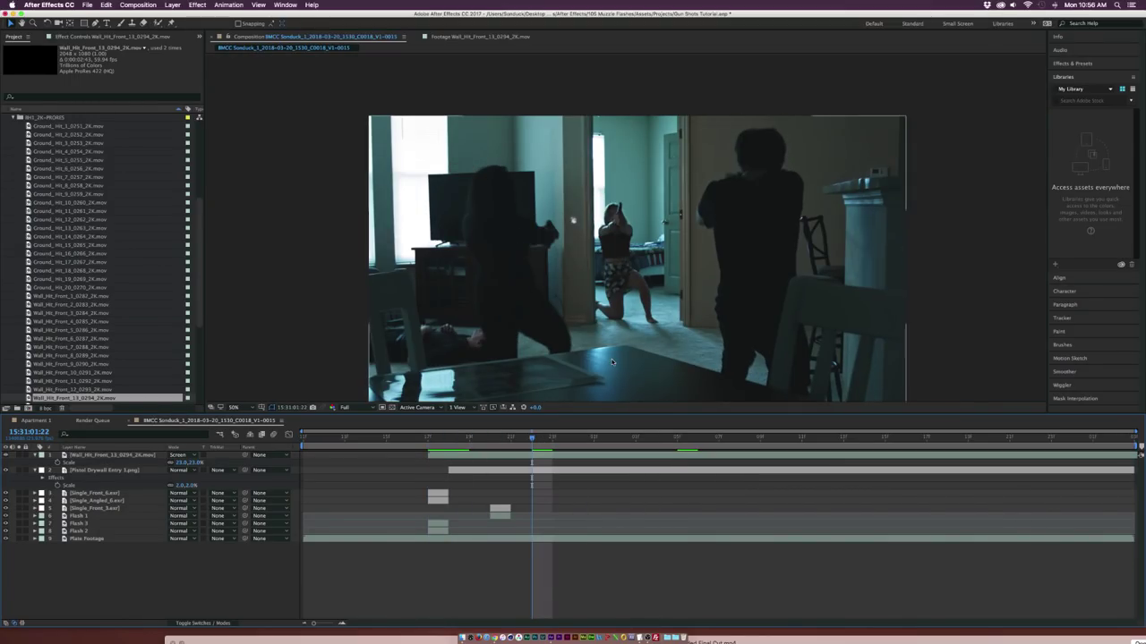
# Step: Time-stretch the wall hit layer to about half its original duration, holding its in-point, and review the faster burst
pyautogui.click(458, 455)
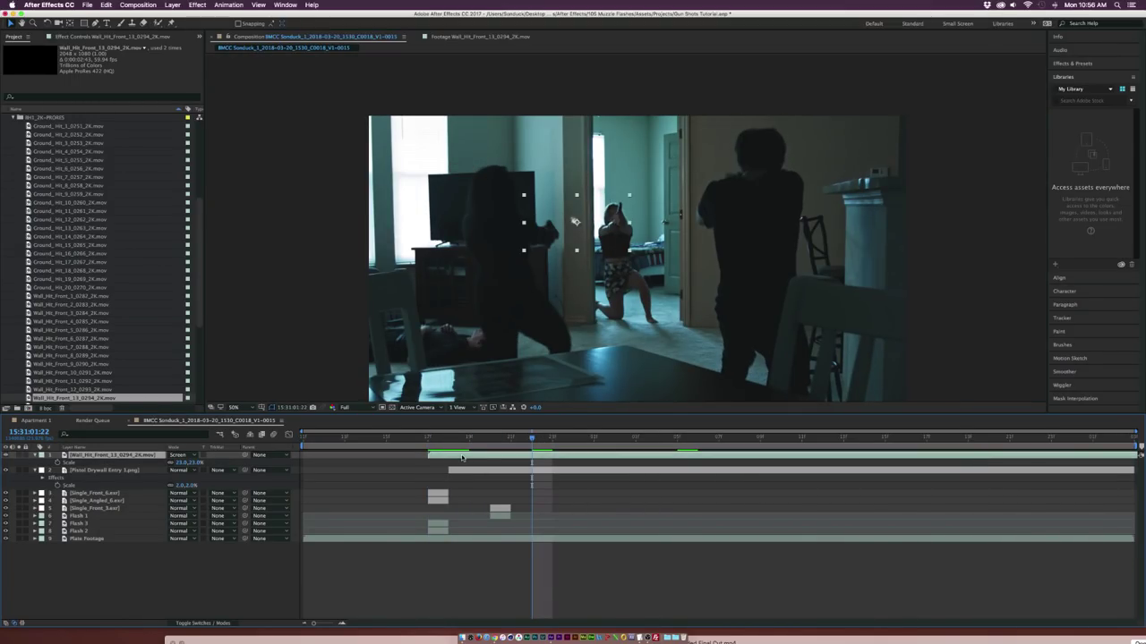
pyautogui.rightClick(453, 456)
pyautogui.moveTo(528, 350)
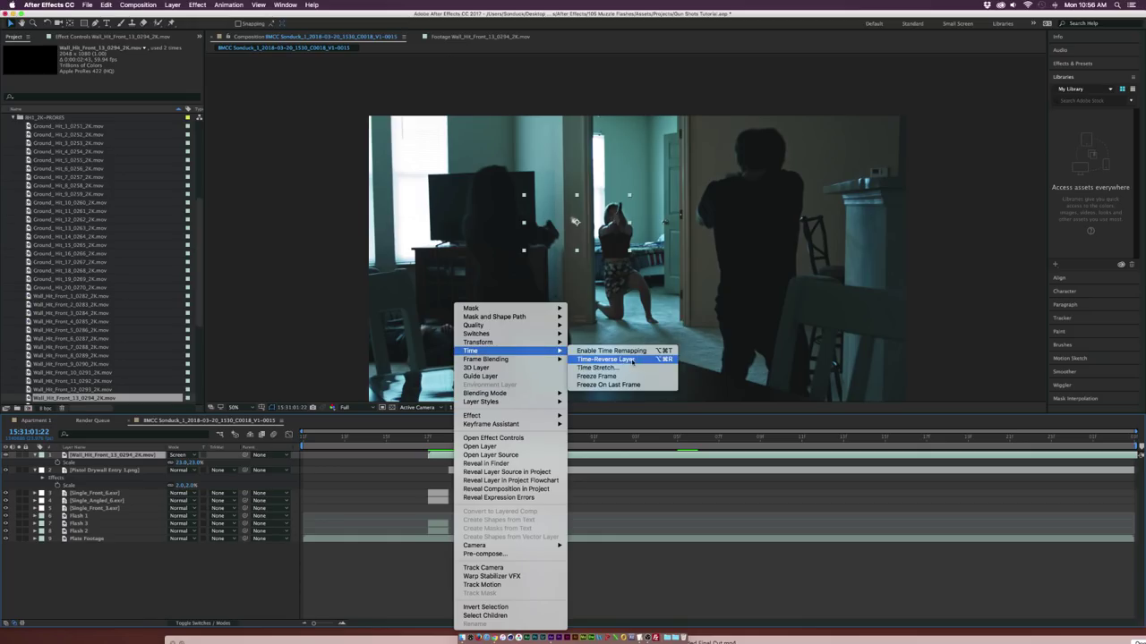
pyautogui.click(616, 367)
pyautogui.write('4')
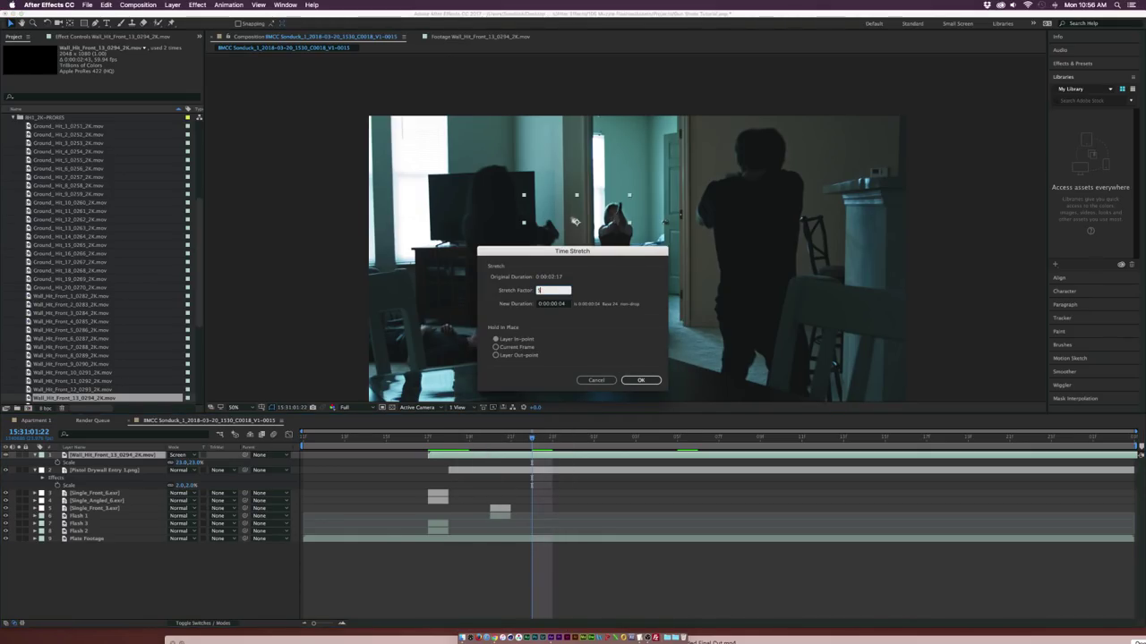
pyautogui.click(639, 380)
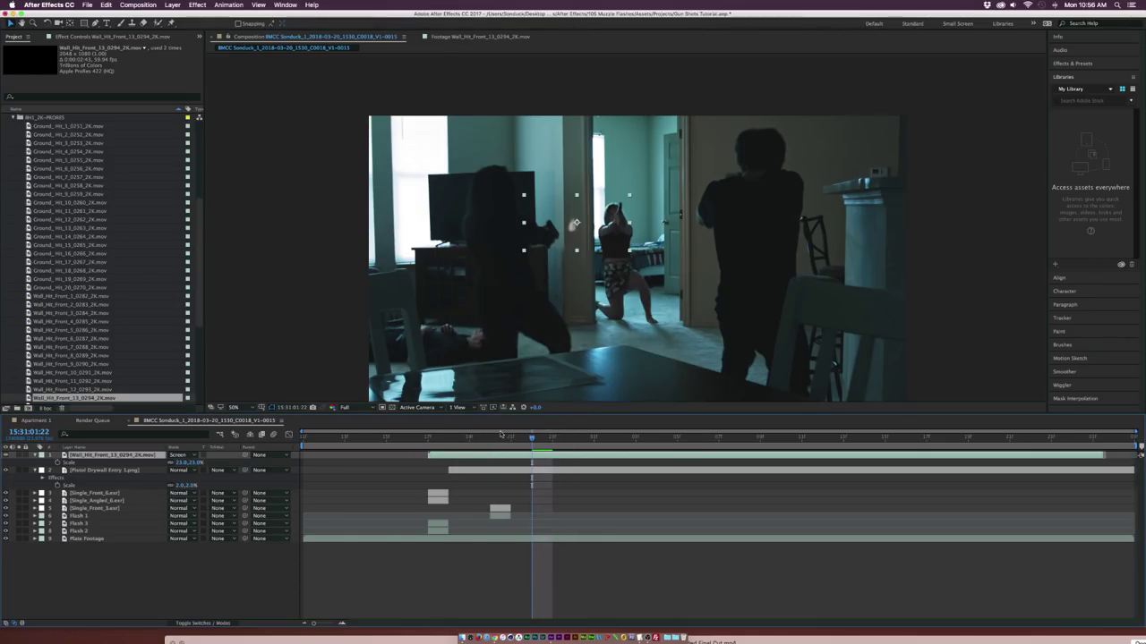
pyautogui.moveTo(501, 436); pyautogui.dragTo(616, 448)
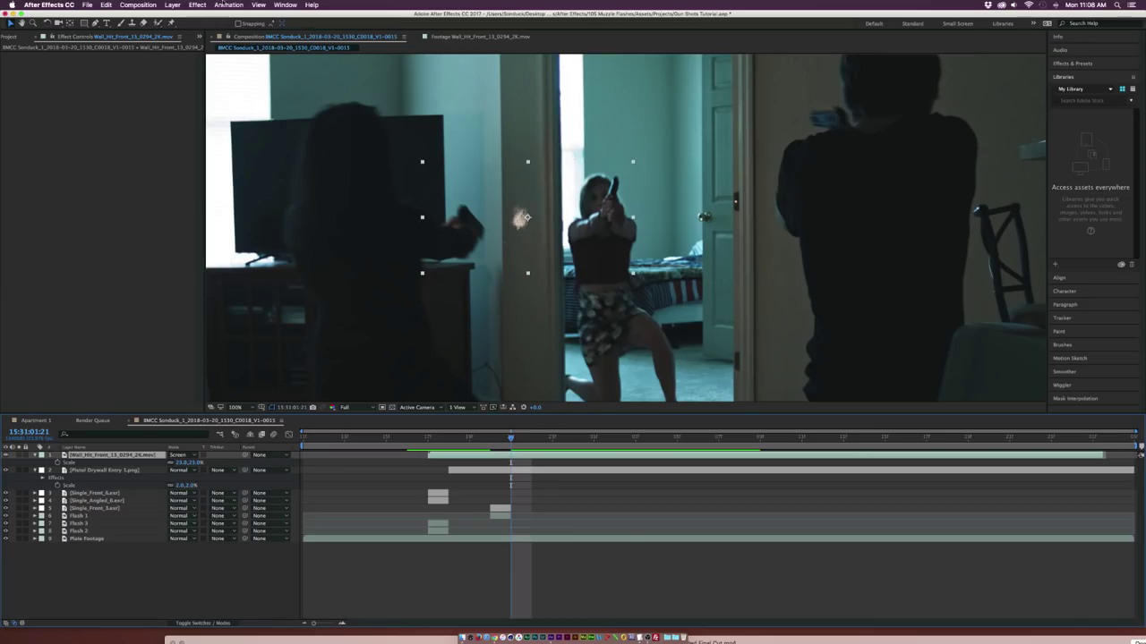
# Step: Apply Curves to the wall hit layer and pull down the red channel's midtones slightly
pyautogui.click(198, 6)
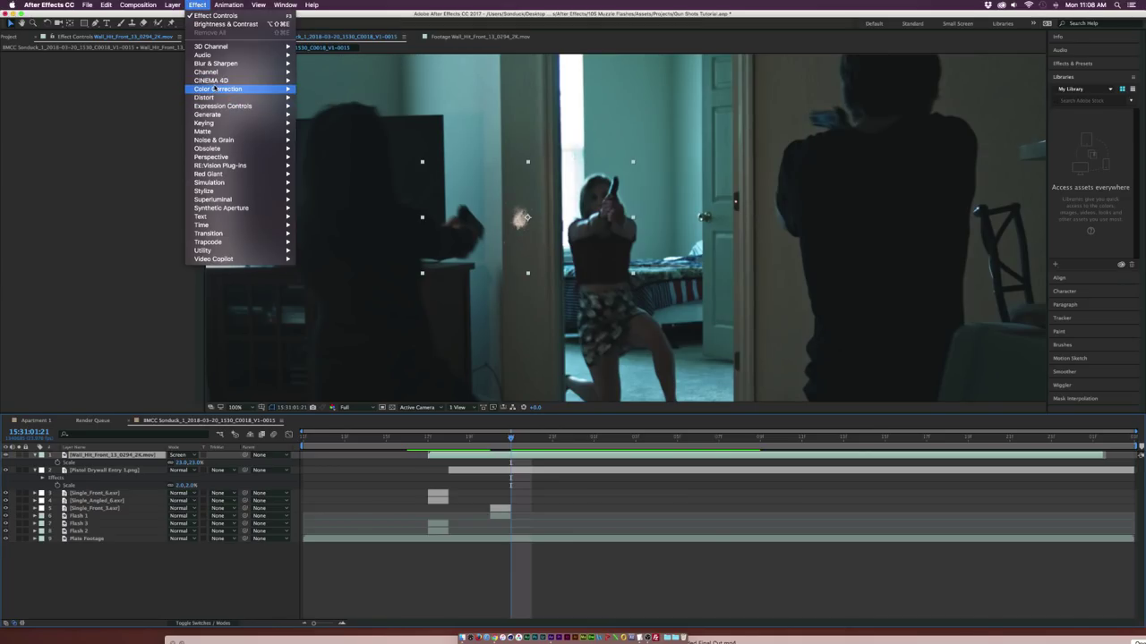
pyautogui.moveTo(237, 89)
pyautogui.click(320, 242)
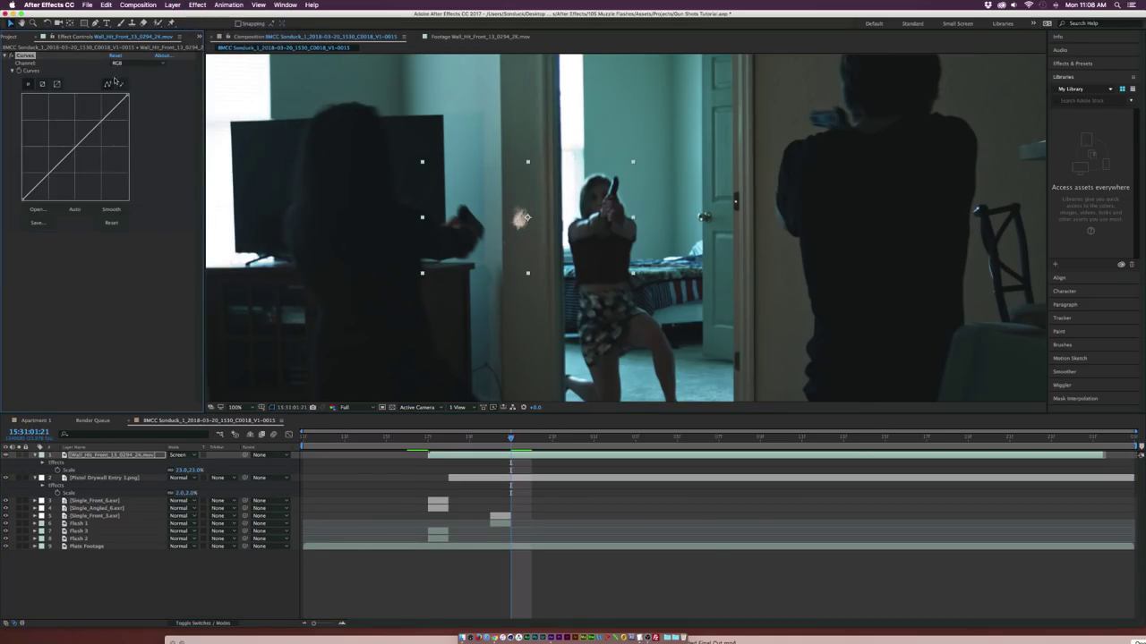
pyautogui.click(126, 64)
pyautogui.click(125, 79)
pyautogui.moveTo(67, 158); pyautogui.dragTo(66, 165)
# Step: Lower the midtones of the wall hit layer's green curve very slightly
pyautogui.click(125, 64)
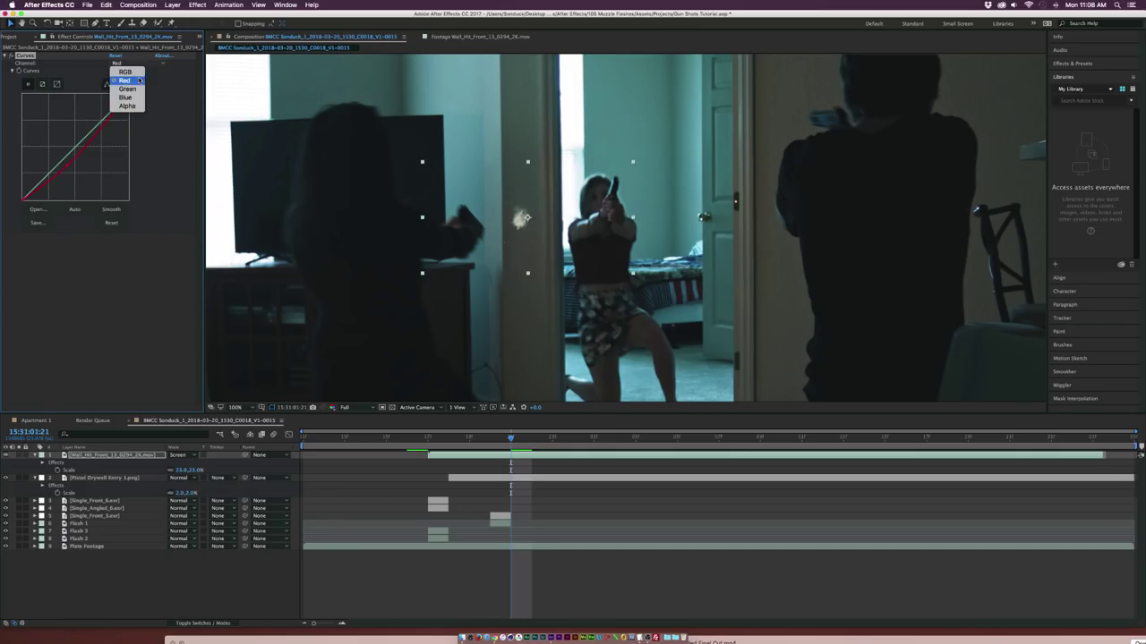
pyautogui.click(126, 88)
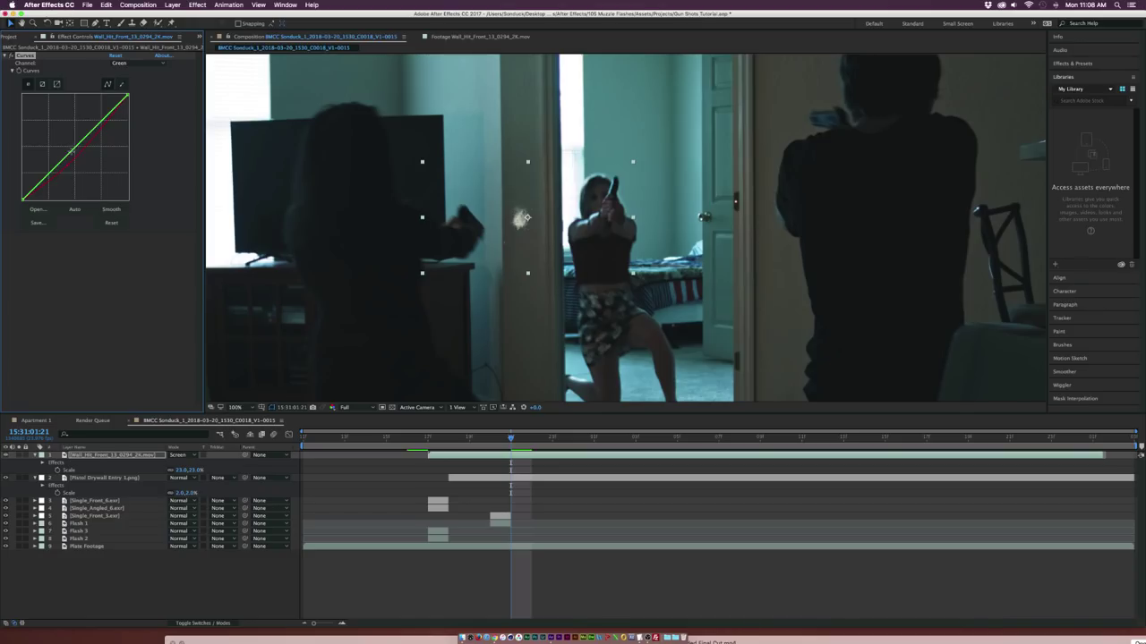
pyautogui.moveTo(71, 152); pyautogui.dragTo(73, 155)
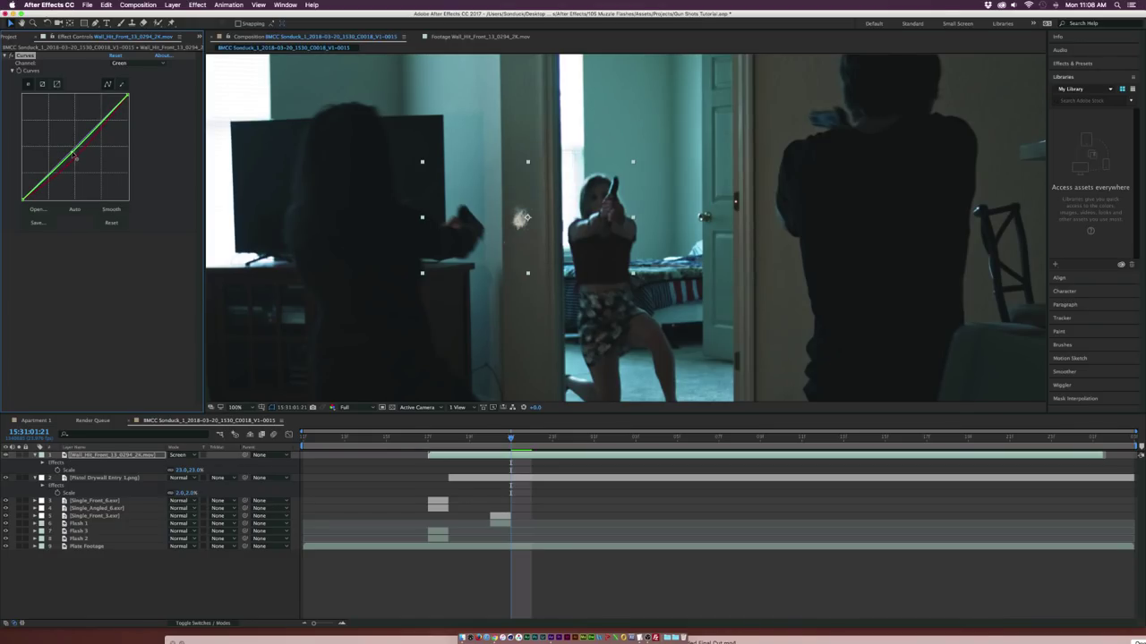
# Step: Apply Gaussian Blur to the wall hit layer with a blurriness of 4
pyautogui.click(197, 5)
pyautogui.moveTo(219, 64)
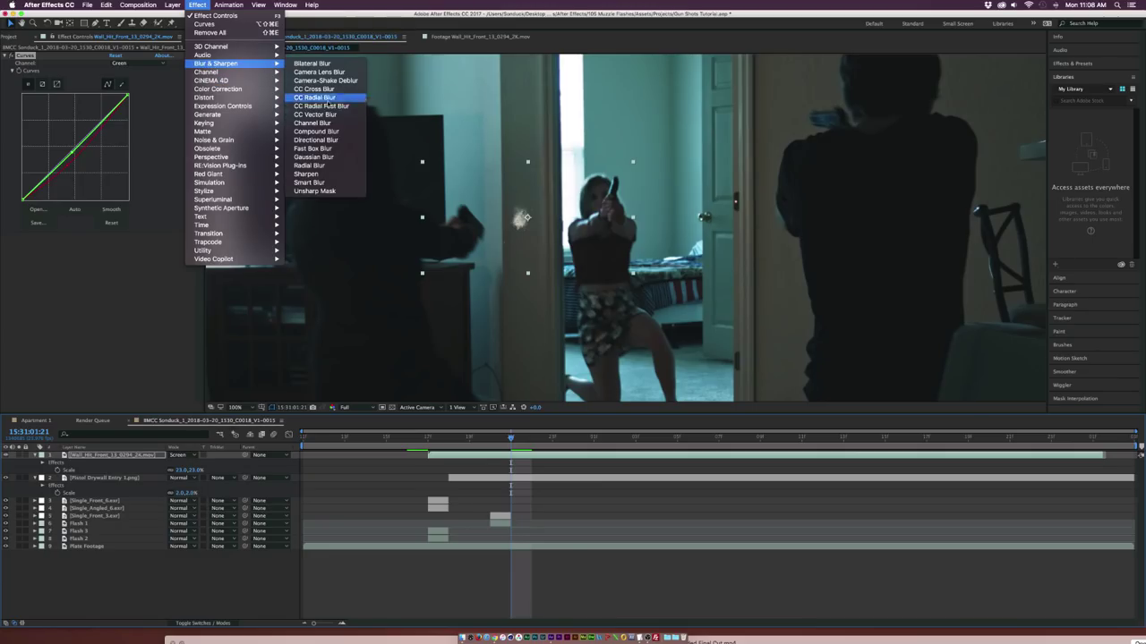
pyautogui.click(314, 158)
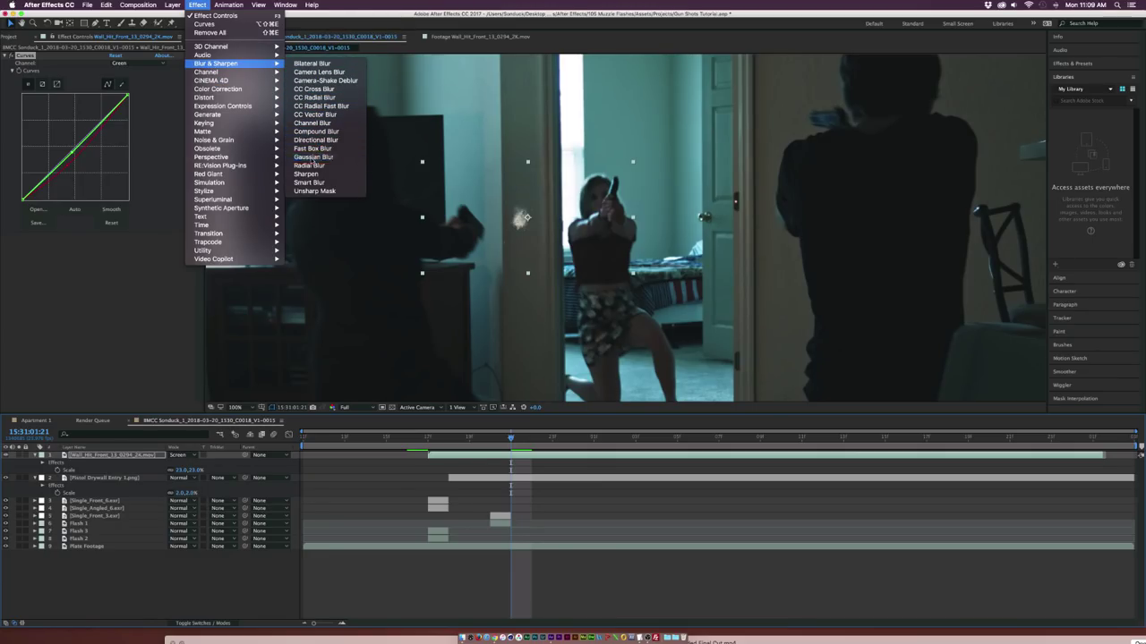
pyautogui.click(116, 244)
pyautogui.press('Return')
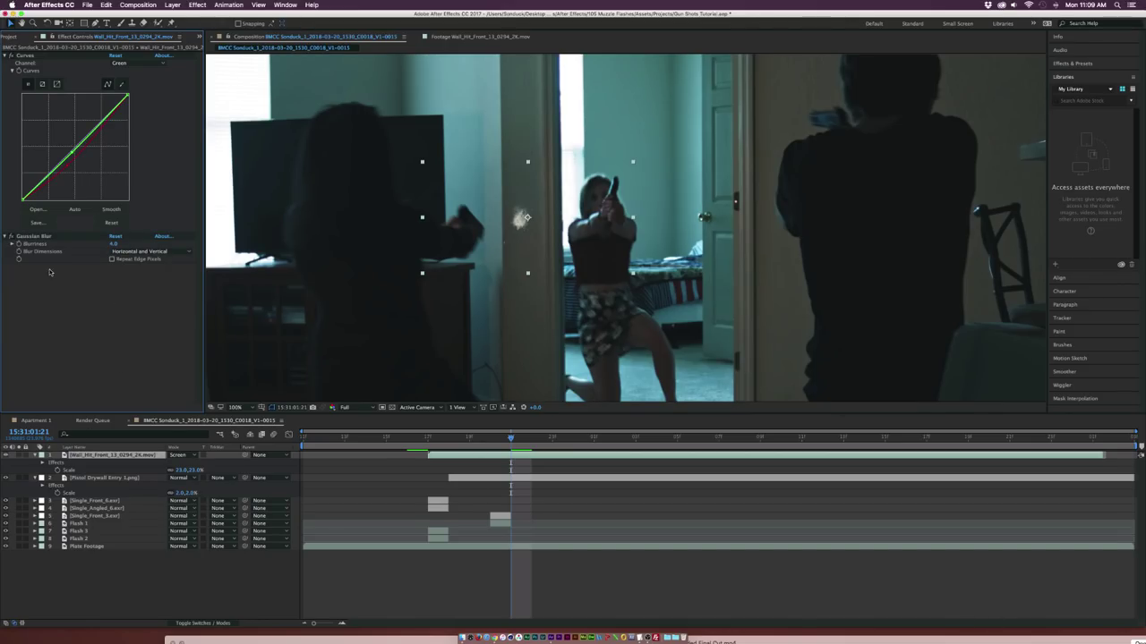
# Step: Apply Brightness & Contrast to the wall hit layer with brightness -58 and contrast 54
pyautogui.click(197, 4)
pyautogui.moveTo(233, 89)
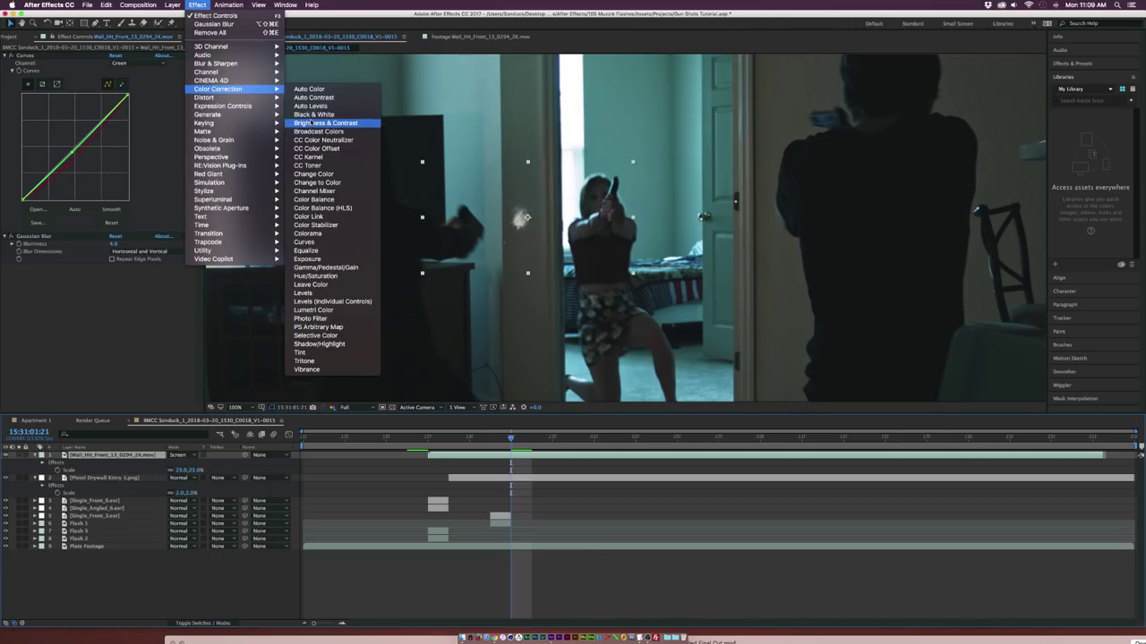
pyautogui.click(301, 123)
pyautogui.click(110, 274)
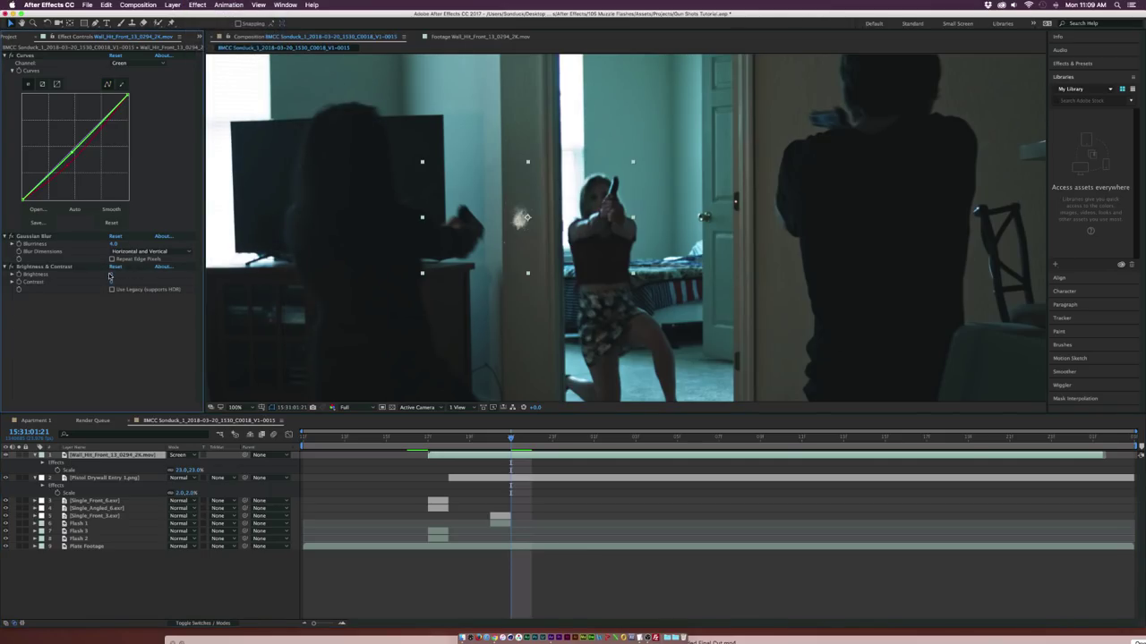
pyautogui.moveTo(111, 274); pyautogui.dragTo(74, 273)
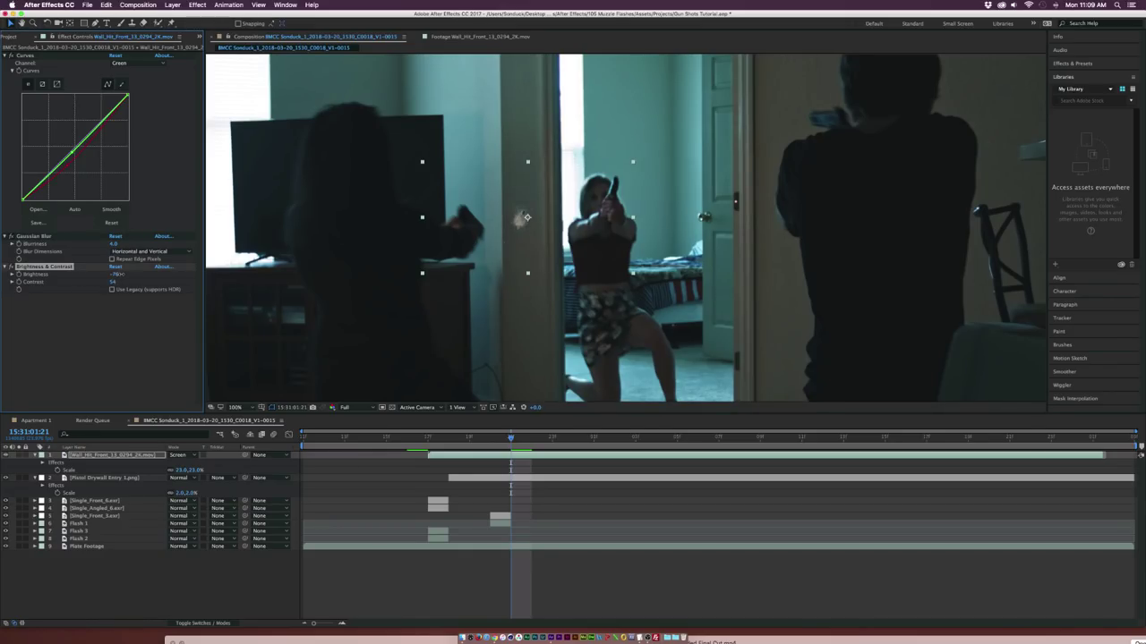
pyautogui.moveTo(119, 274); pyautogui.dragTo(134, 275)
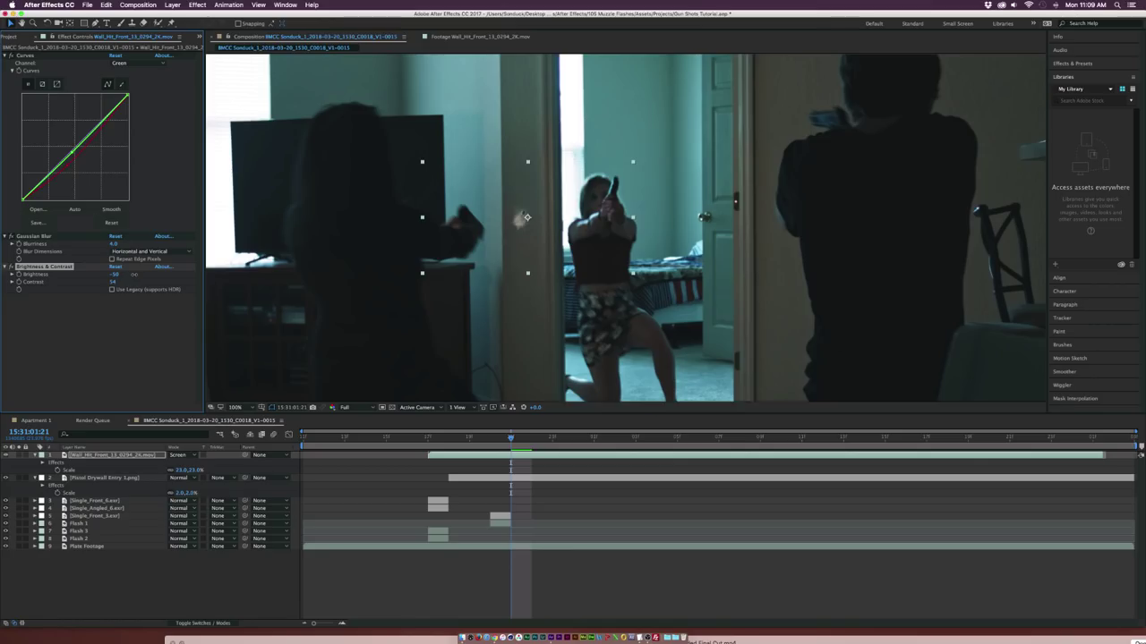
# Step: Apply Tint to the wall hit layer and set the tint amount to 20%
pyautogui.click(198, 5)
pyautogui.moveTo(233, 89)
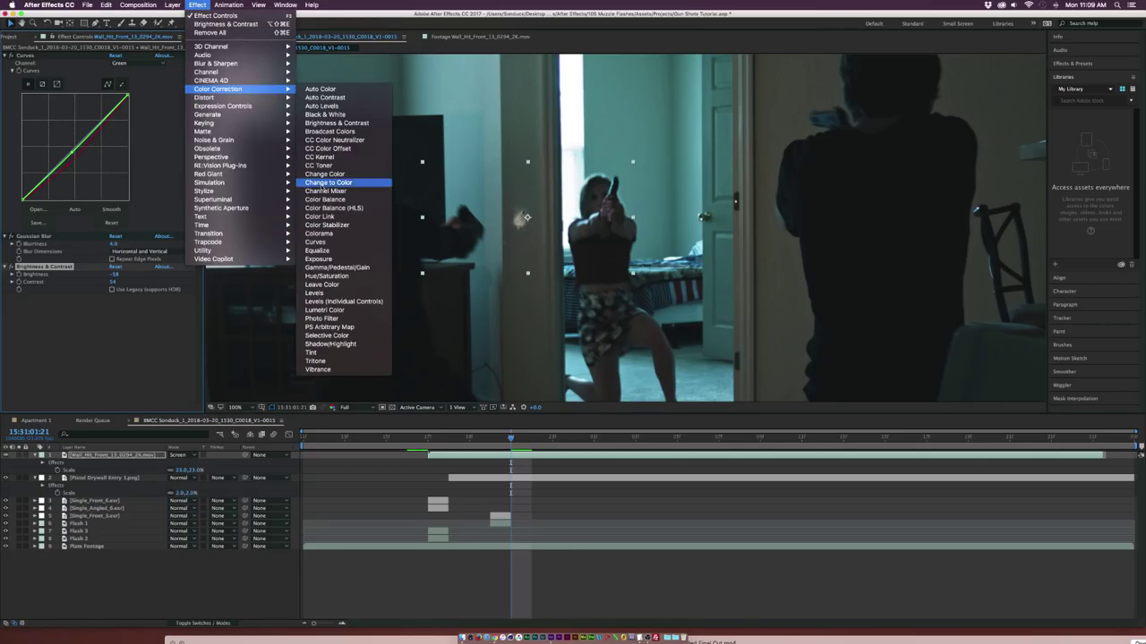
pyautogui.click(315, 352)
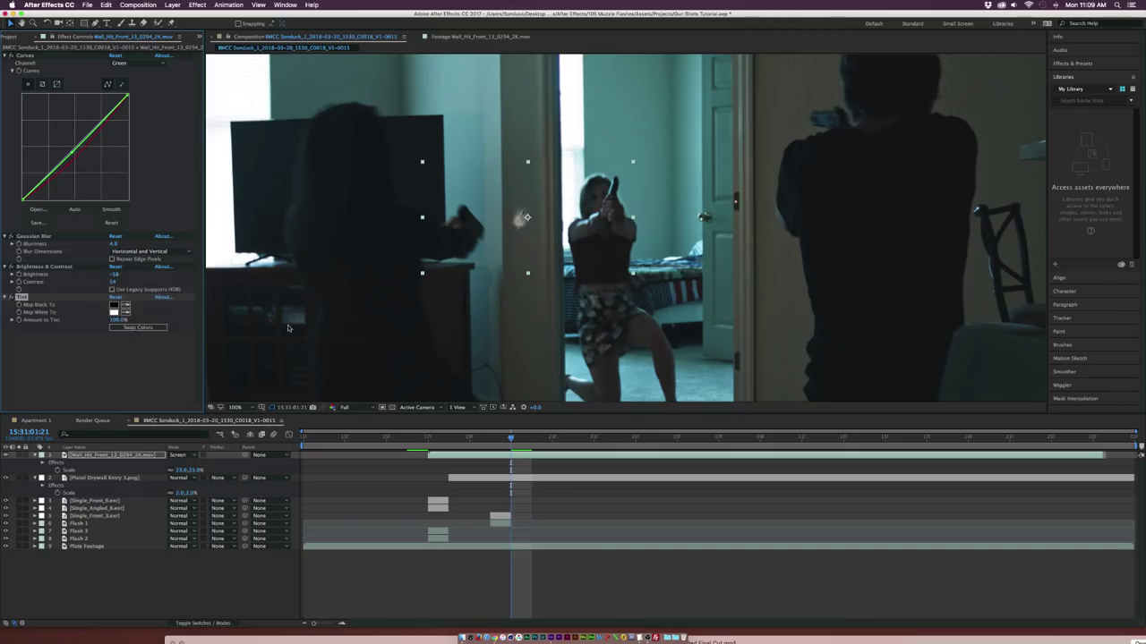
pyautogui.click(116, 319)
pyautogui.write('20')
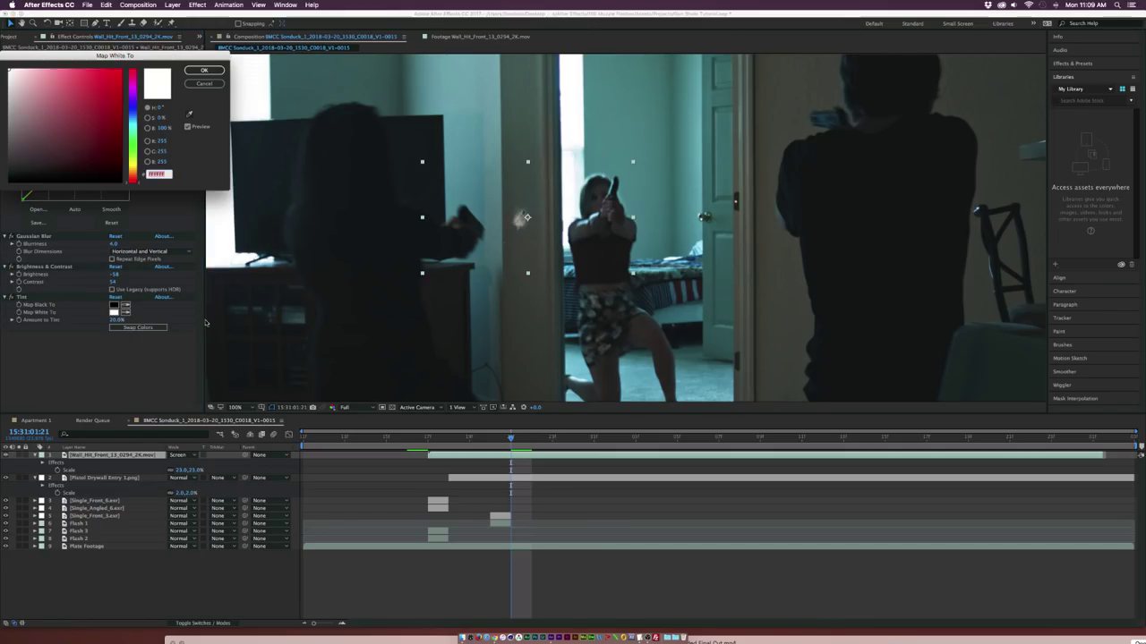
# Step: Map the wall hit tint's white to the blue 1590CE and set the tint amount to 47%
pyautogui.click(114, 312)
pyautogui.click(27, 165)
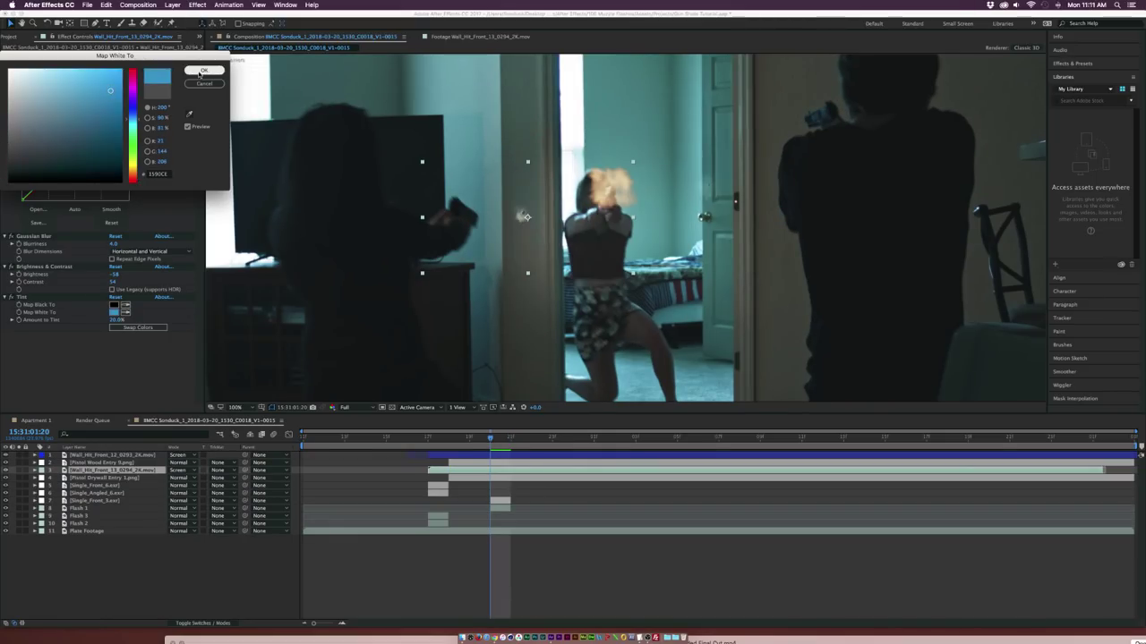
pyautogui.click(203, 71)
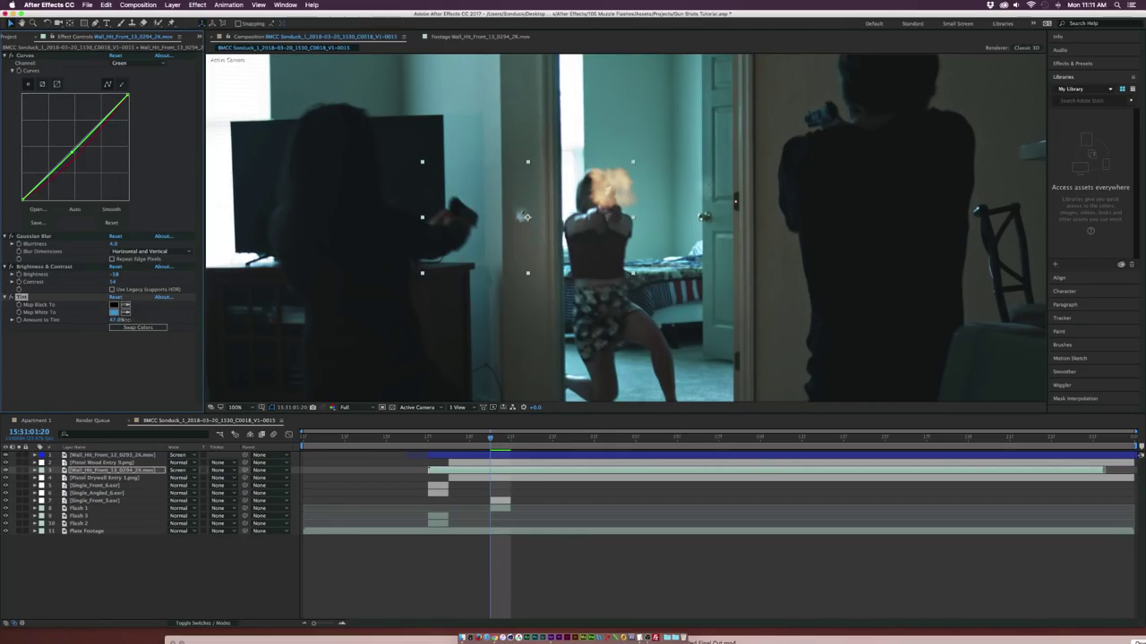
pyautogui.click(130, 373)
pyautogui.click(417, 475)
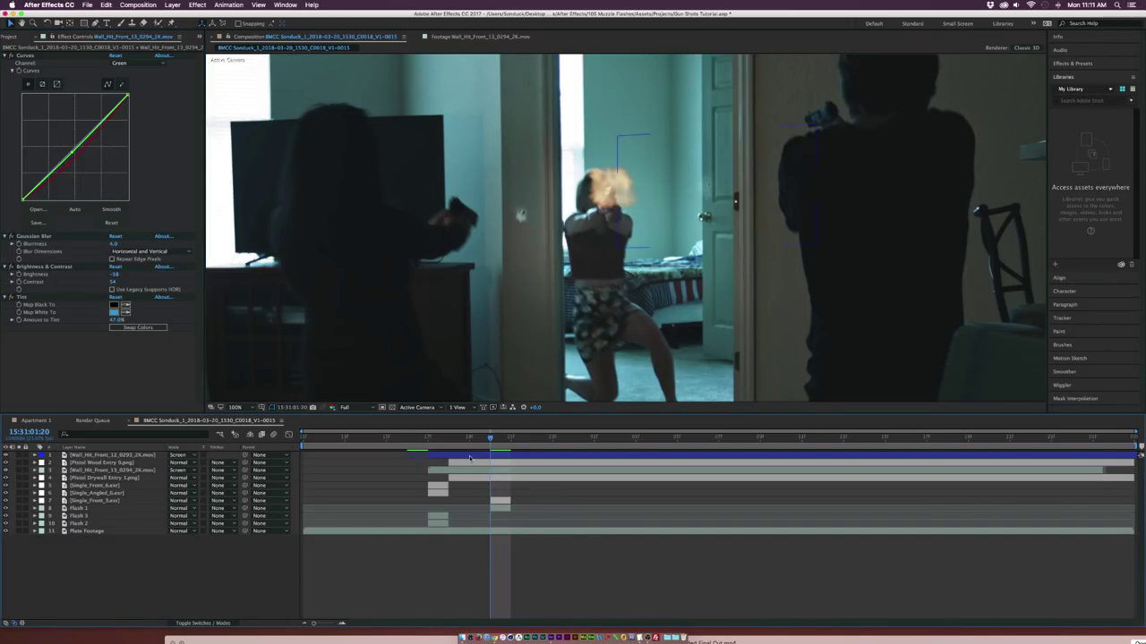
# Step: Check the effect settings of the second wall hit layer and review the gunshot frames around 15:31:01:17 to 15:31:01:20
pyautogui.click(94, 456)
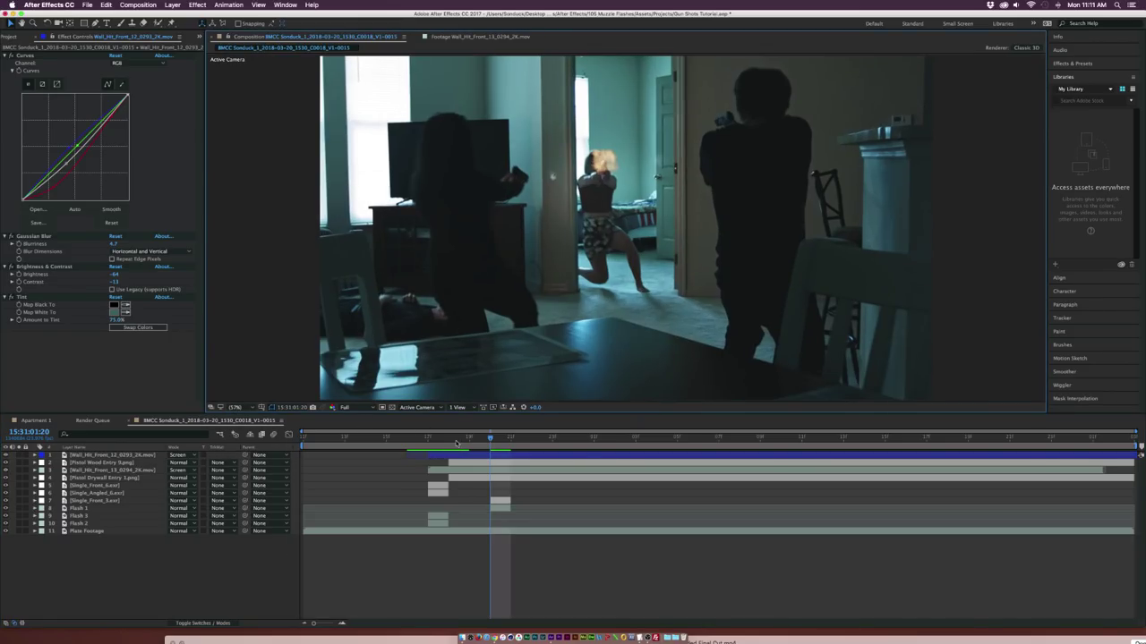
pyautogui.press('space')
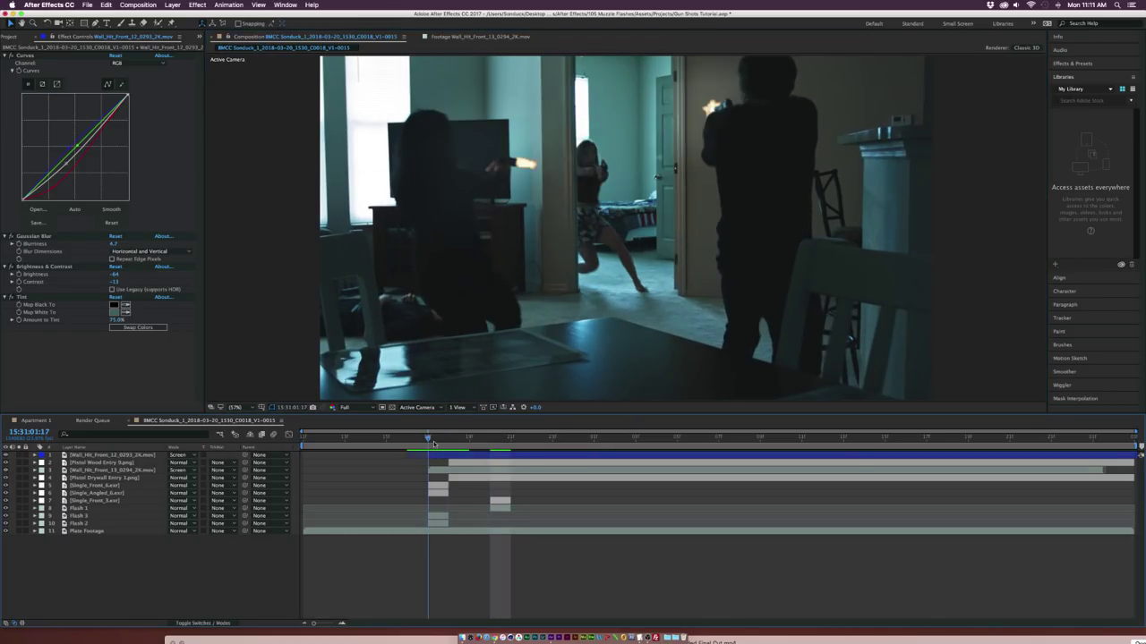
pyautogui.press('space')
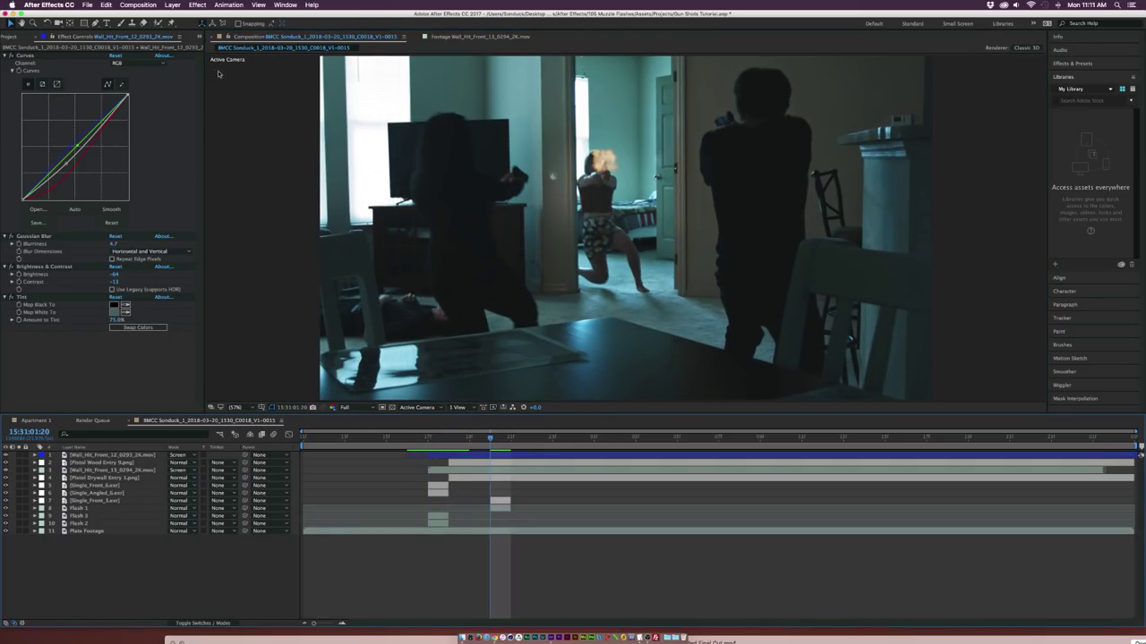
# Step: Open the shell casing folder in the project assets and preview the .40 Brass Shell 1 clip
pyautogui.click(10, 37)
pyautogui.click(14, 117)
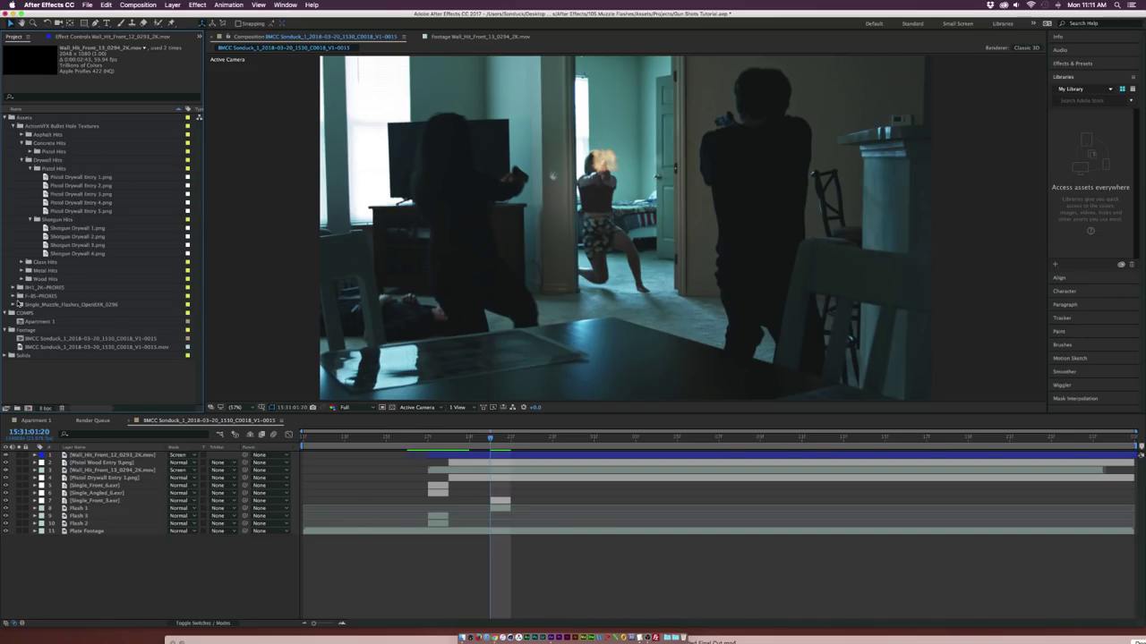
pyautogui.click(13, 296)
pyautogui.click(28, 305)
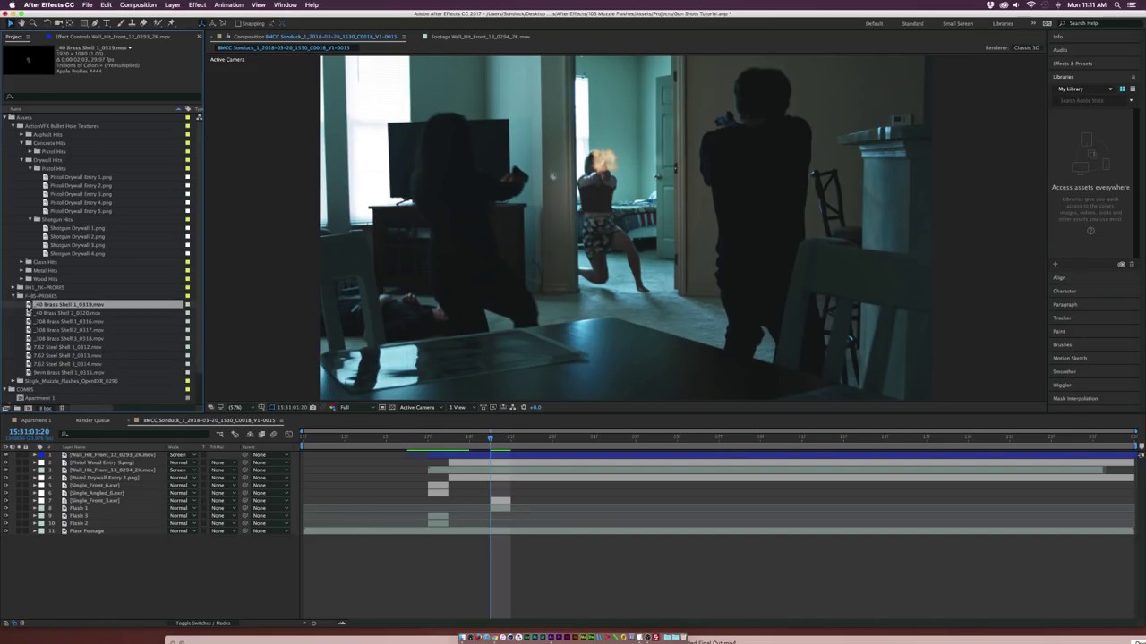
pyautogui.doubleClick(28, 306)
pyautogui.moveTo(283, 386); pyautogui.dragTo(424, 394)
pyautogui.press('space')
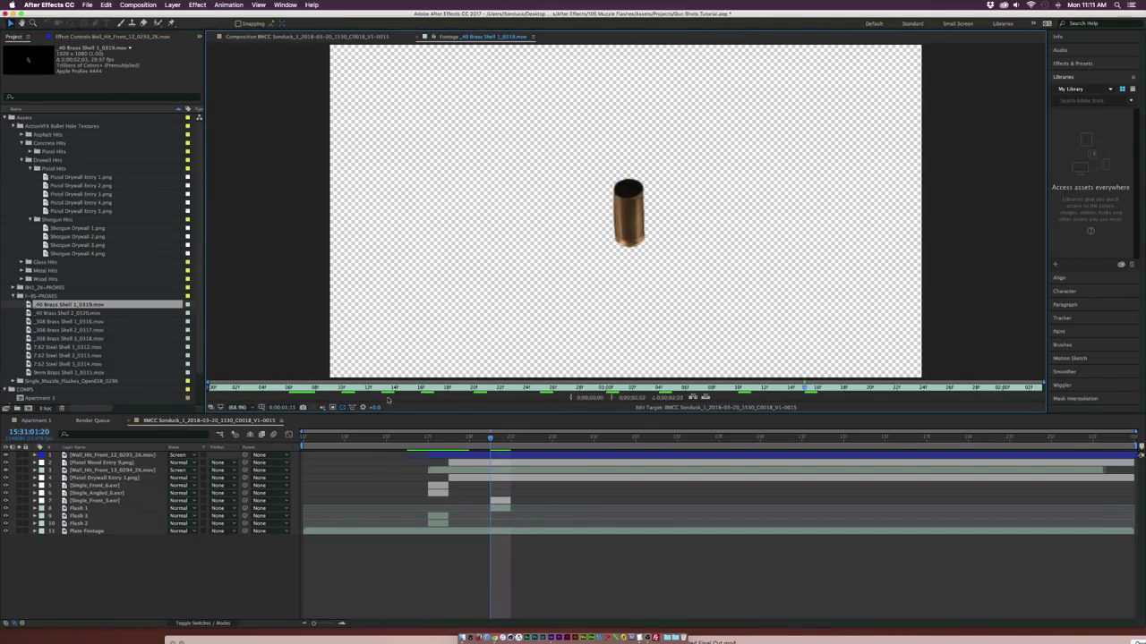
# Step: Preview the .308 Brass Shell 1, 7.62 Steel Shell 1 and 9mm Brass Shell 1 clips
pyautogui.click(33, 313)
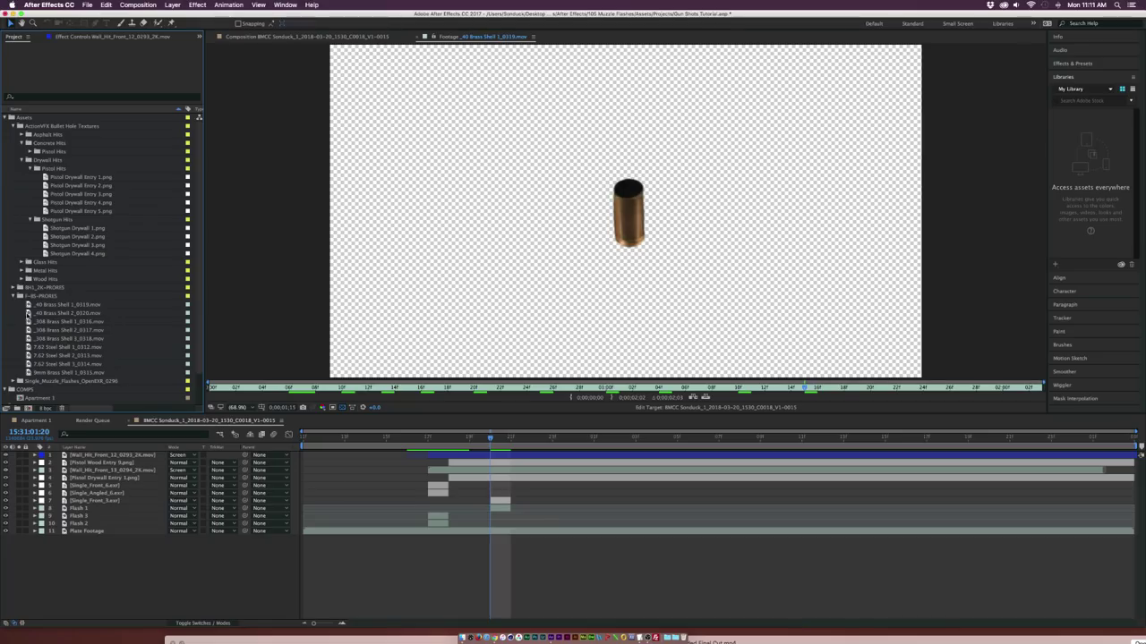
pyautogui.doubleClick(30, 321)
pyautogui.press('Escape')
pyautogui.doubleClick(32, 321)
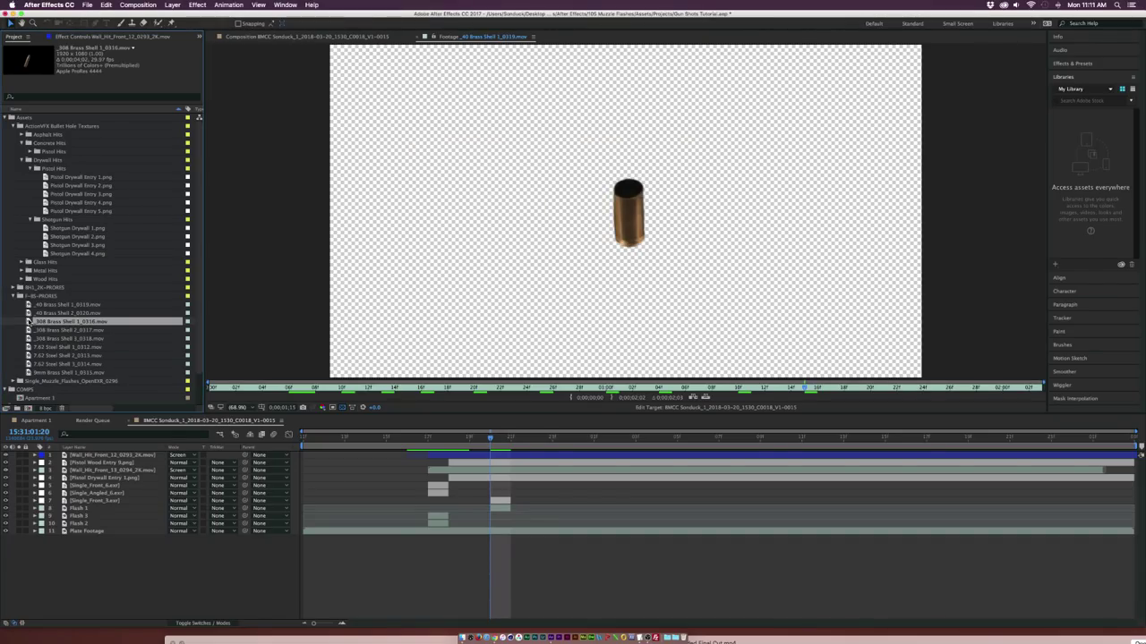
pyautogui.doubleClick(33, 347)
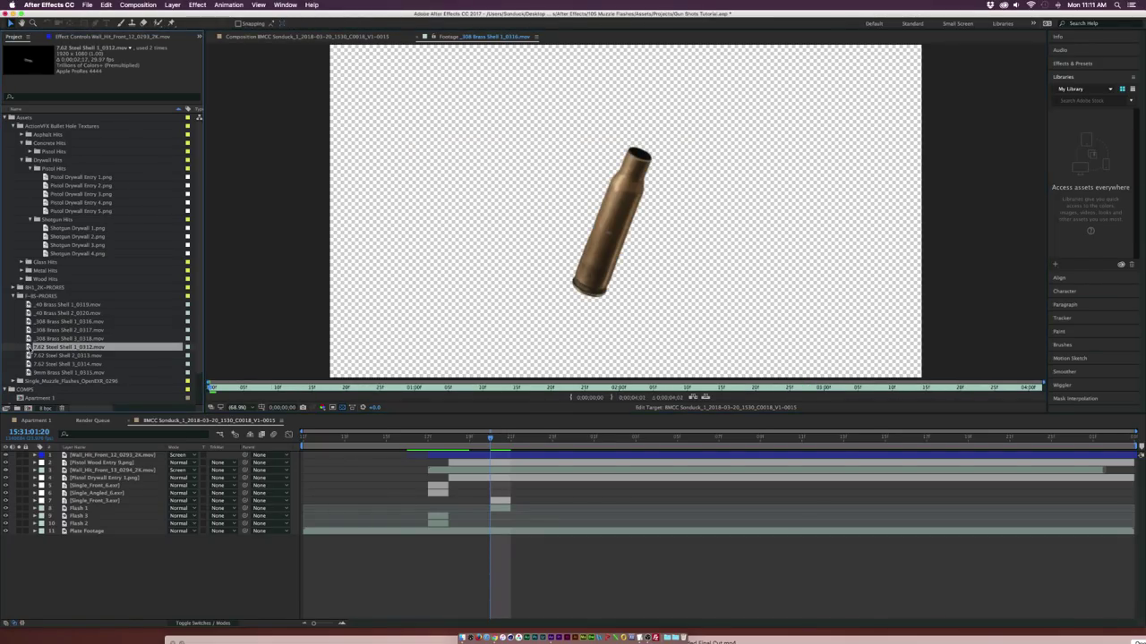
pyautogui.moveTo(491, 389); pyautogui.dragTo(686, 389)
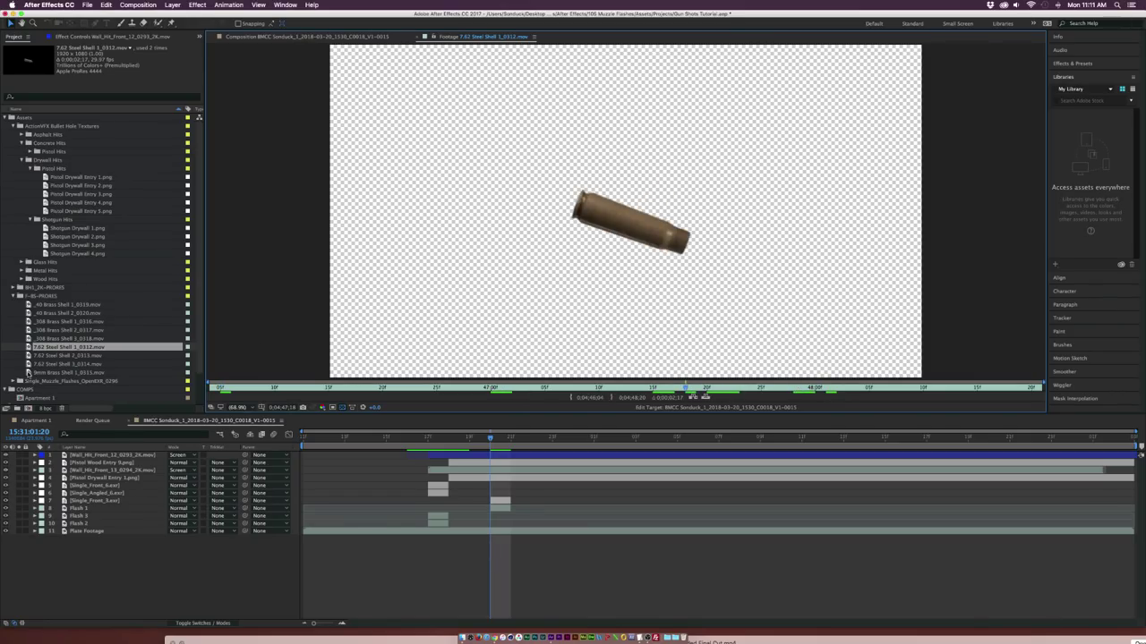
pyautogui.doubleClick(30, 373)
pyautogui.press('space')
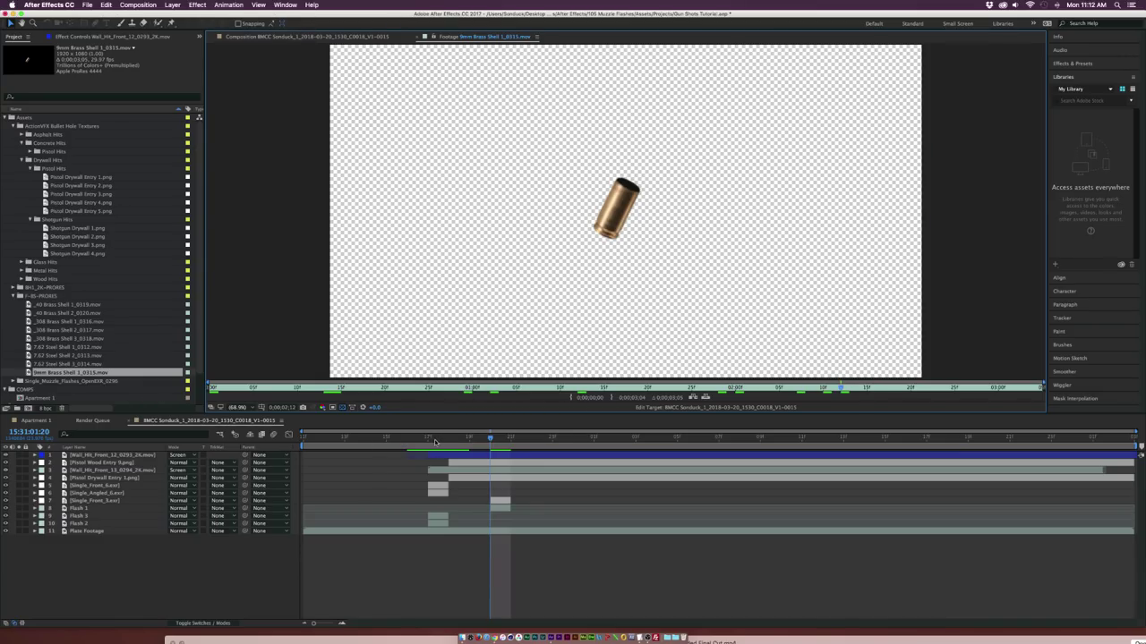
# Step: Add the 9mm Brass Shell 1 clip as the top layer and start it at 15:31:01:20 with the bedroom shooter's flash
pyautogui.click(435, 442)
pyautogui.moveTo(76, 373); pyautogui.dragTo(85, 458)
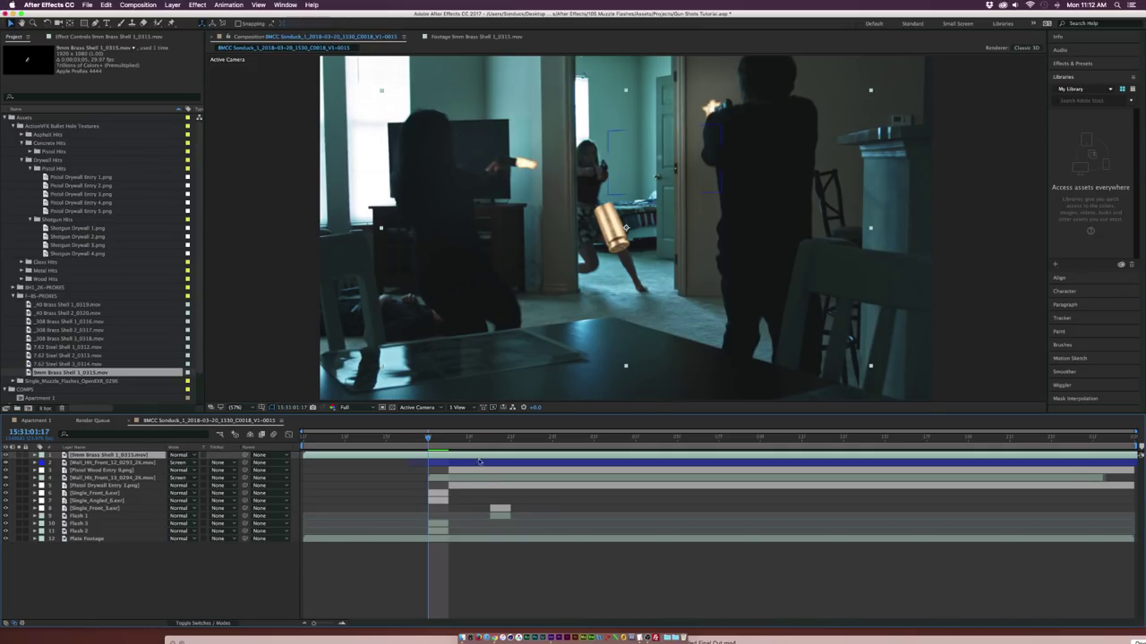
pyautogui.click(491, 436)
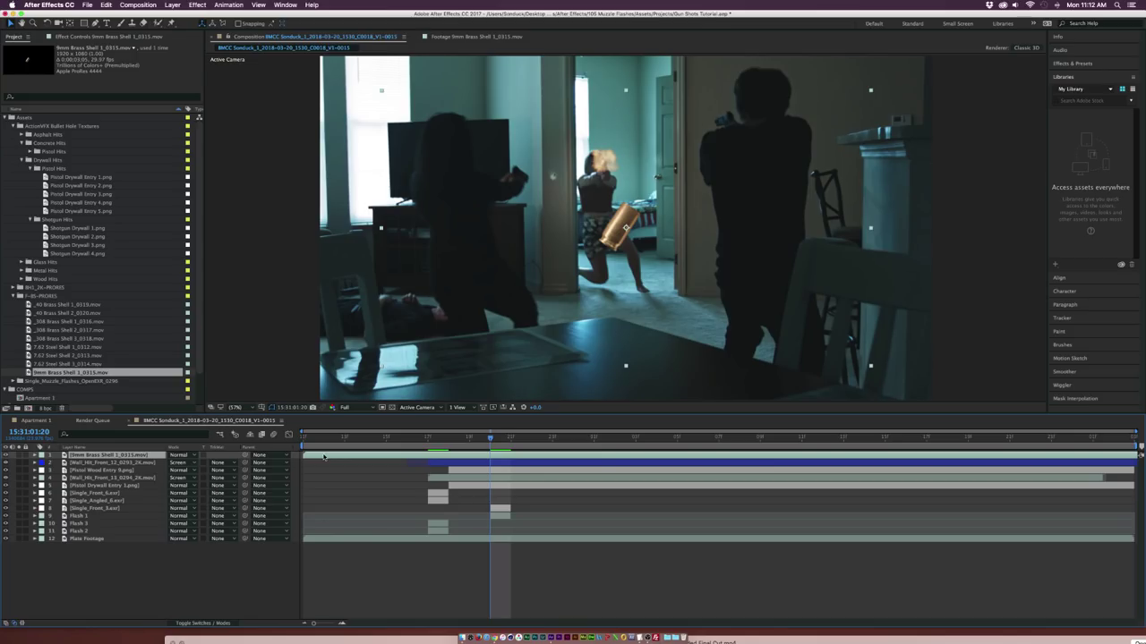
pyautogui.moveTo(323, 455); pyautogui.dragTo(503, 465)
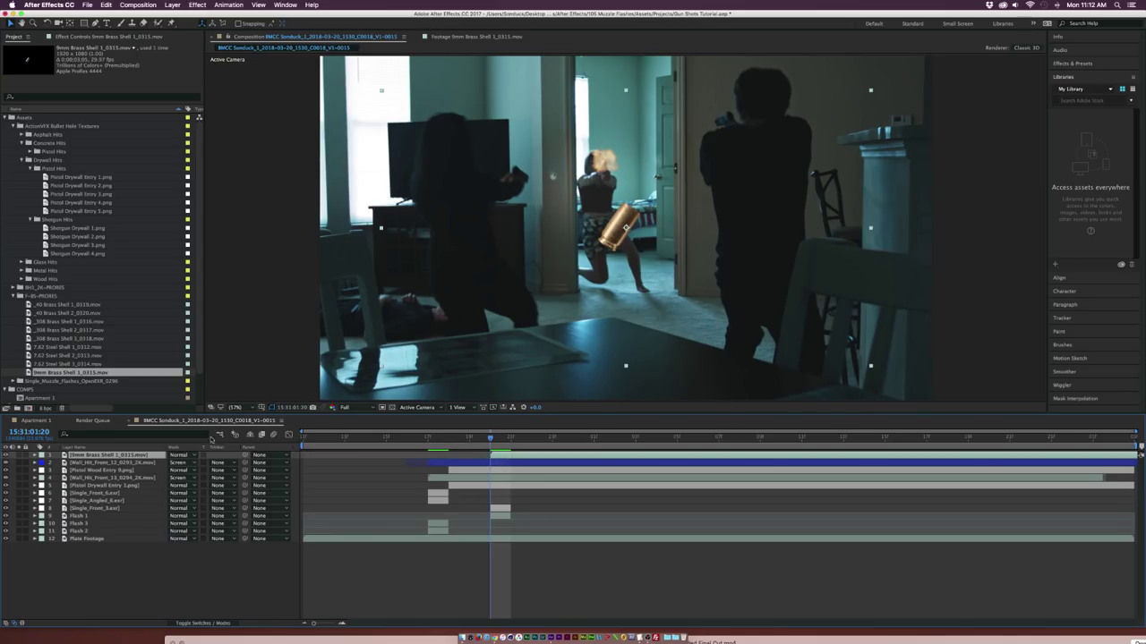
# Step: Scale the brass shell layer to 10% and move it onto the bedroom shooter's gun
pyautogui.press('s')
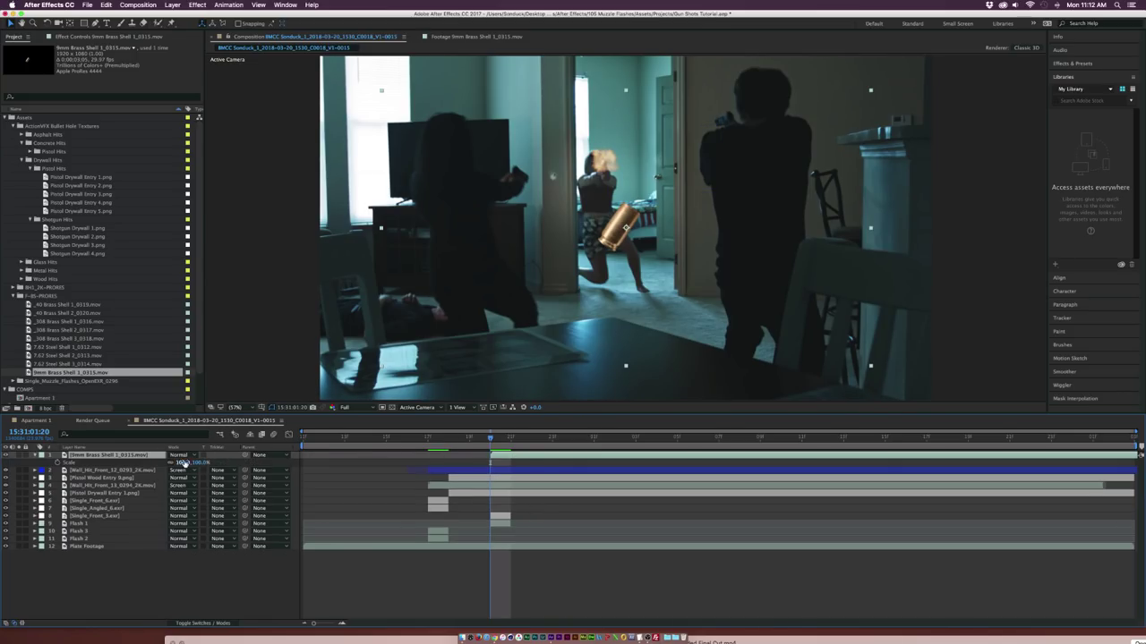
pyautogui.moveTo(185, 463); pyautogui.dragTo(138, 460)
pyautogui.moveTo(626, 228); pyautogui.dragTo(606, 173)
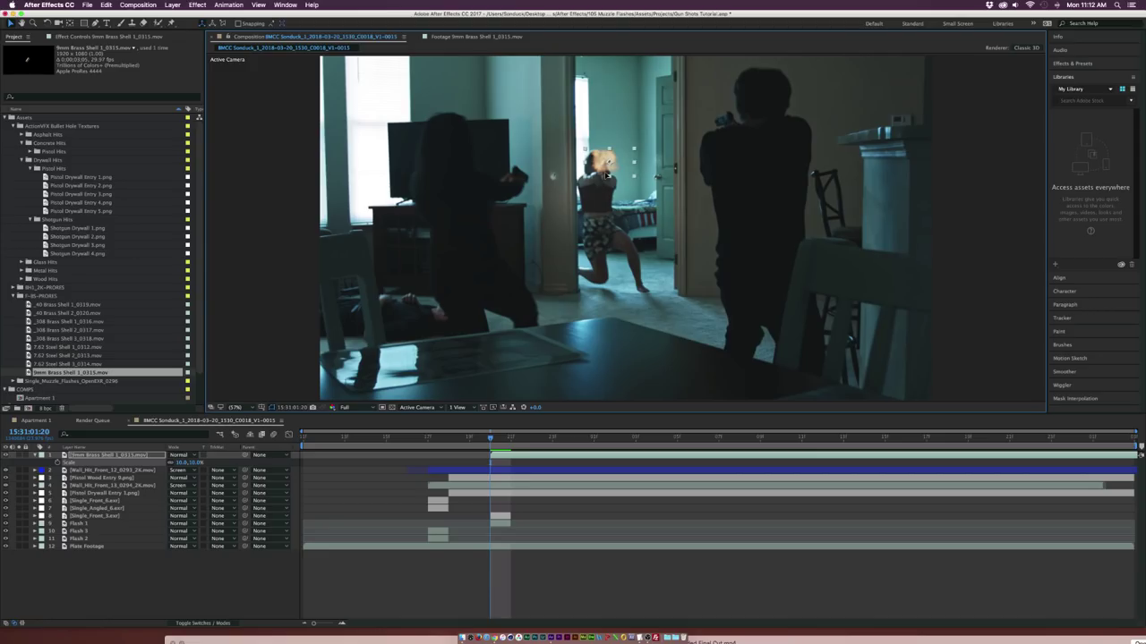
pyautogui.click(222, 571)
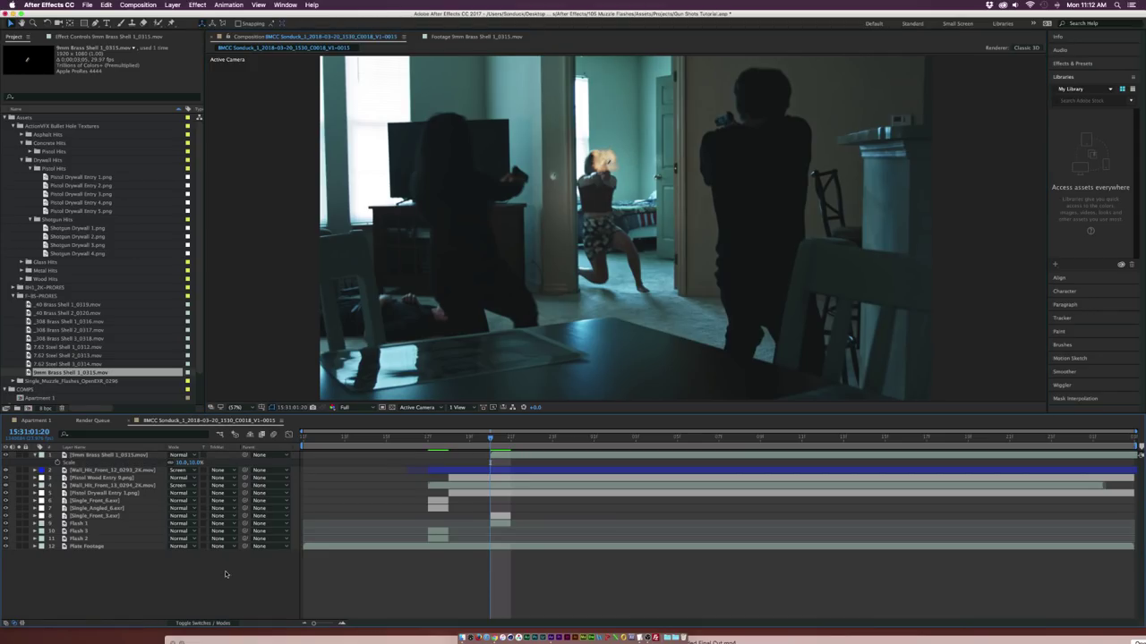
# Step: Reduce the brass shell layer's scale to 5%
pyautogui.moveTo(179, 463); pyautogui.dragTo(179, 570)
pyautogui.click(184, 463)
pyautogui.write('5')
pyautogui.press('Return')
pyautogui.moveTo(490, 438)
pyautogui.mouseDown()
pyautogui.moveTo(470, 439)
pyautogui.moveTo(490, 439)
pyautogui.mouseUp()
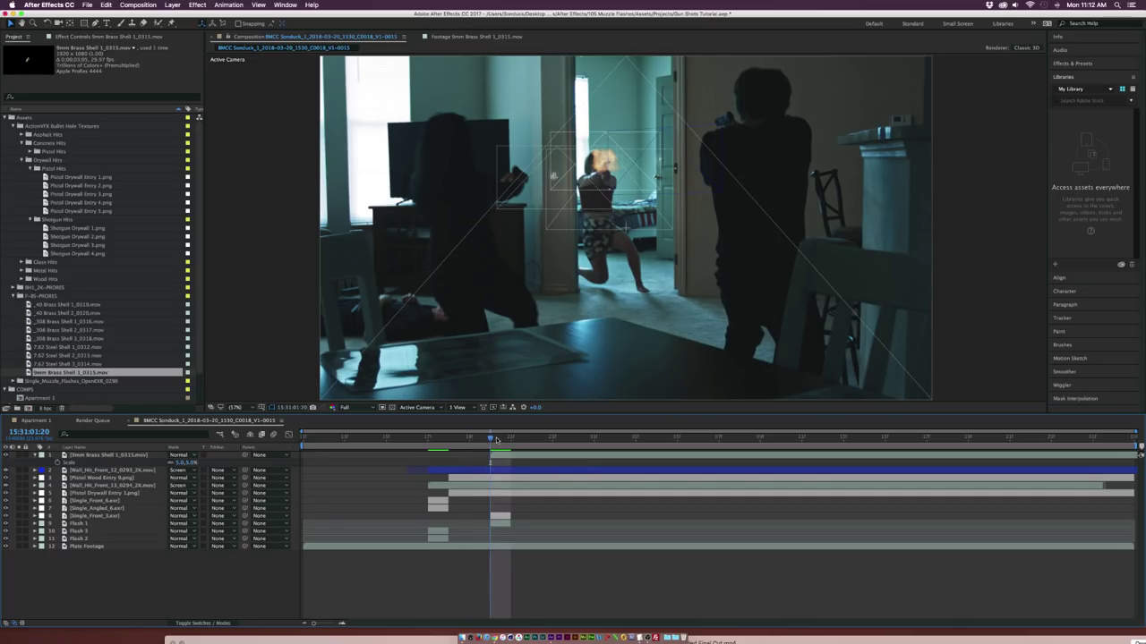
# Step: Copy the Curves, Gaussian Blur, Brightness & Contrast and Tint effects from the Wall_Hit_Front_12 layer onto the brass shell layer
pyautogui.click(132, 470)
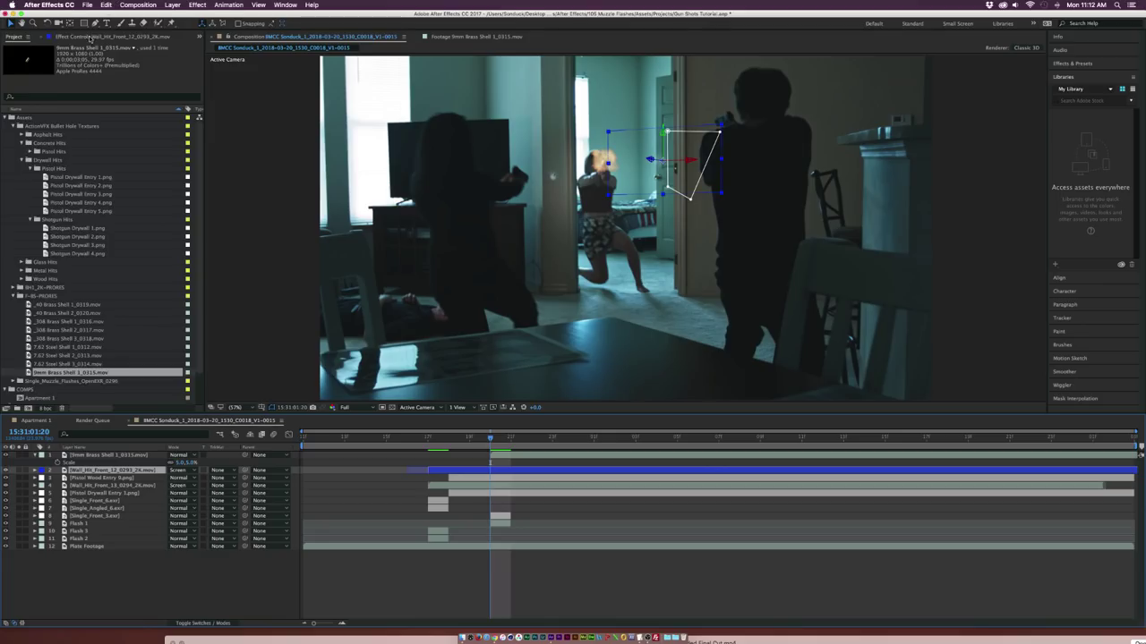
pyautogui.click(89, 37)
pyautogui.keyDown('shift'); pyautogui.click(29, 302); pyautogui.keyUp('shift')
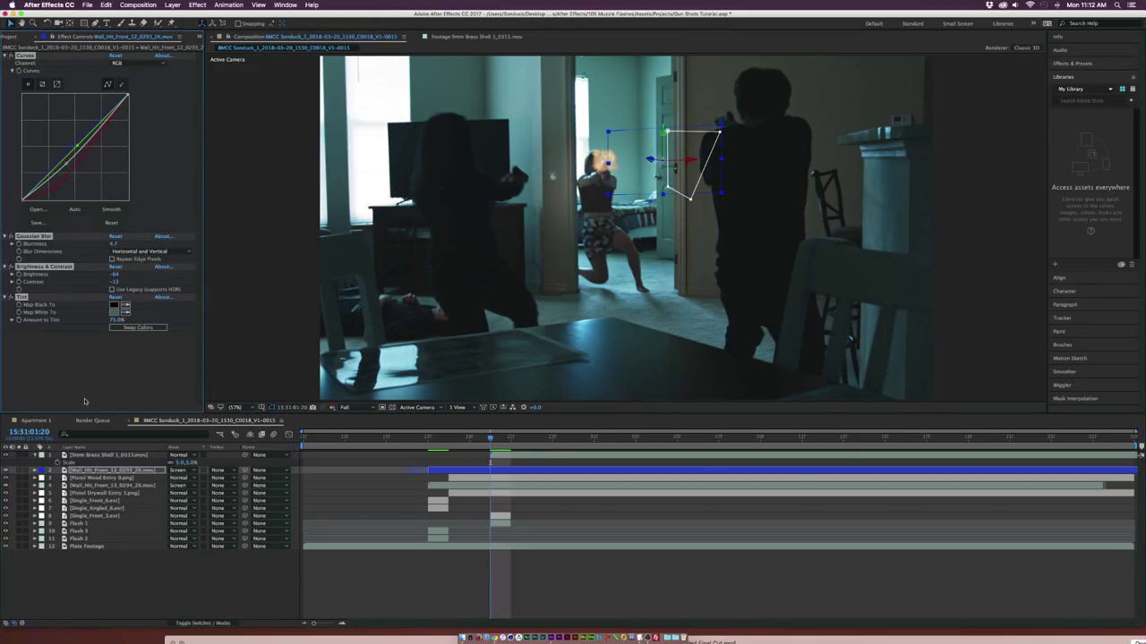
pyautogui.click(101, 456)
pyautogui.press('super+v')
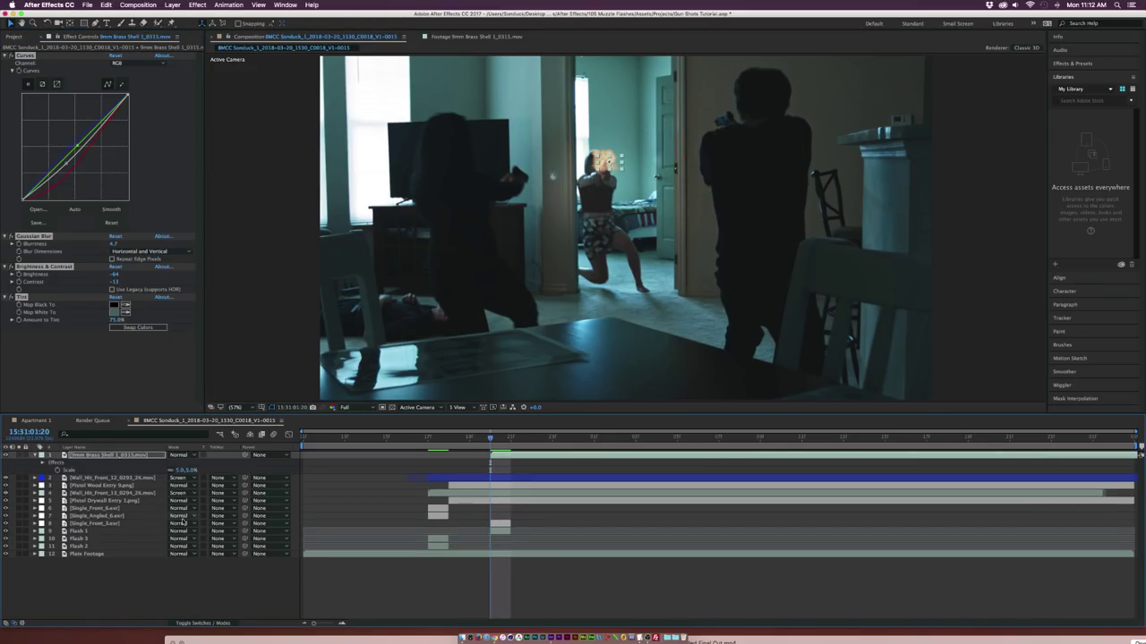
pyautogui.click(183, 521)
pyautogui.click(93, 570)
pyautogui.click(92, 571)
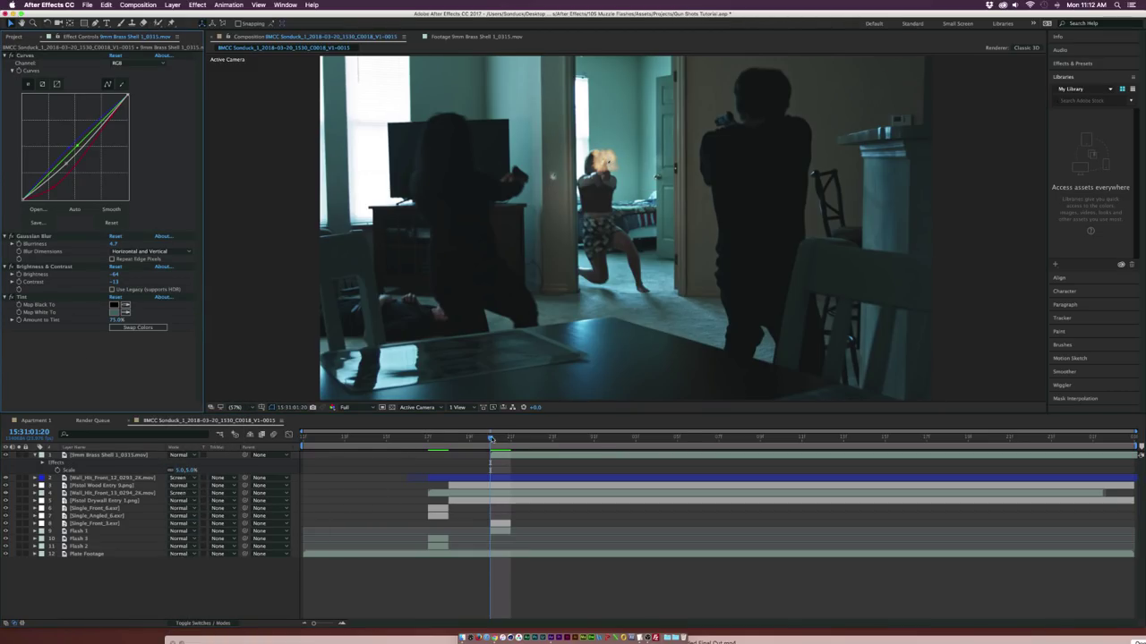
# Step: Solo the brass shell and Plate Footage layers and start keyframing the shell's position at 15:31:01:20
pyautogui.click(135, 454)
pyautogui.press('p')
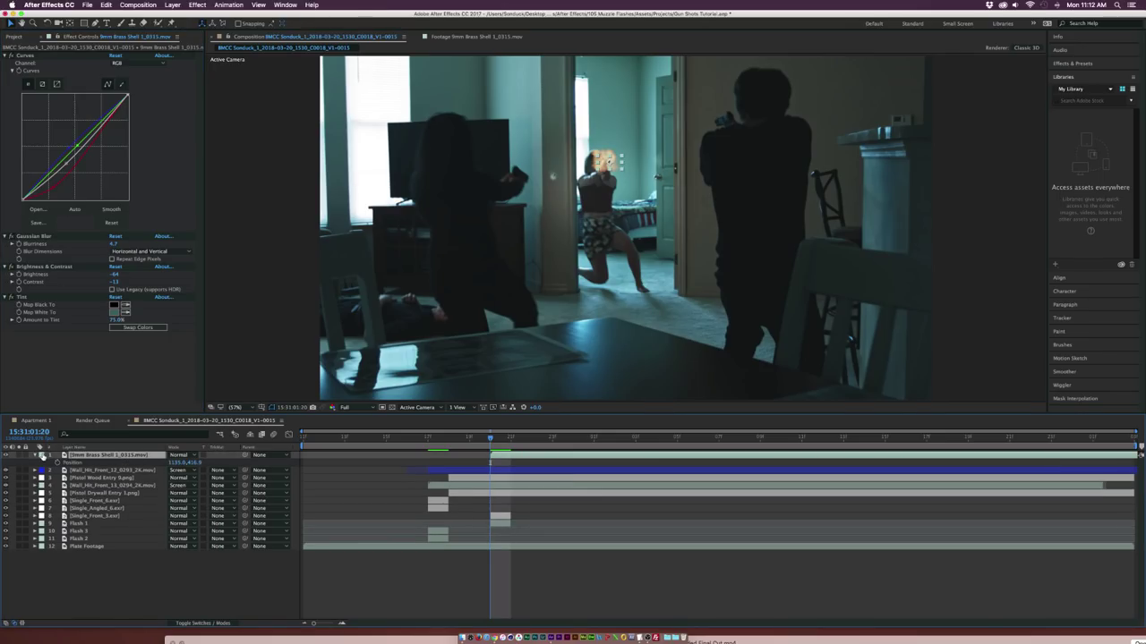
pyautogui.click(20, 455)
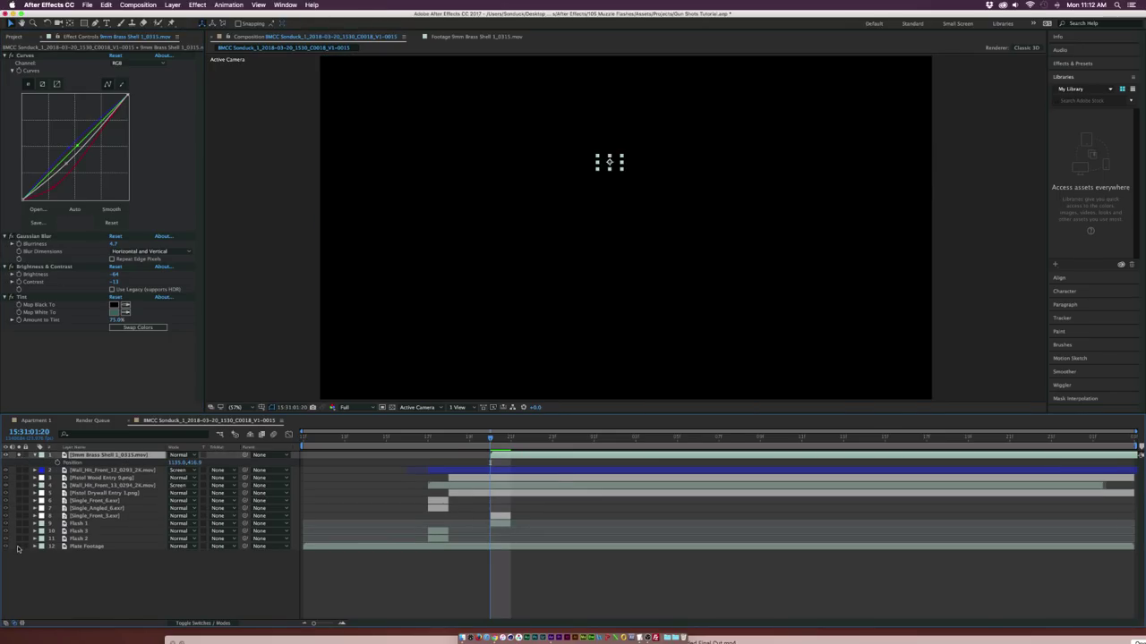
pyautogui.click(20, 546)
pyautogui.click(57, 463)
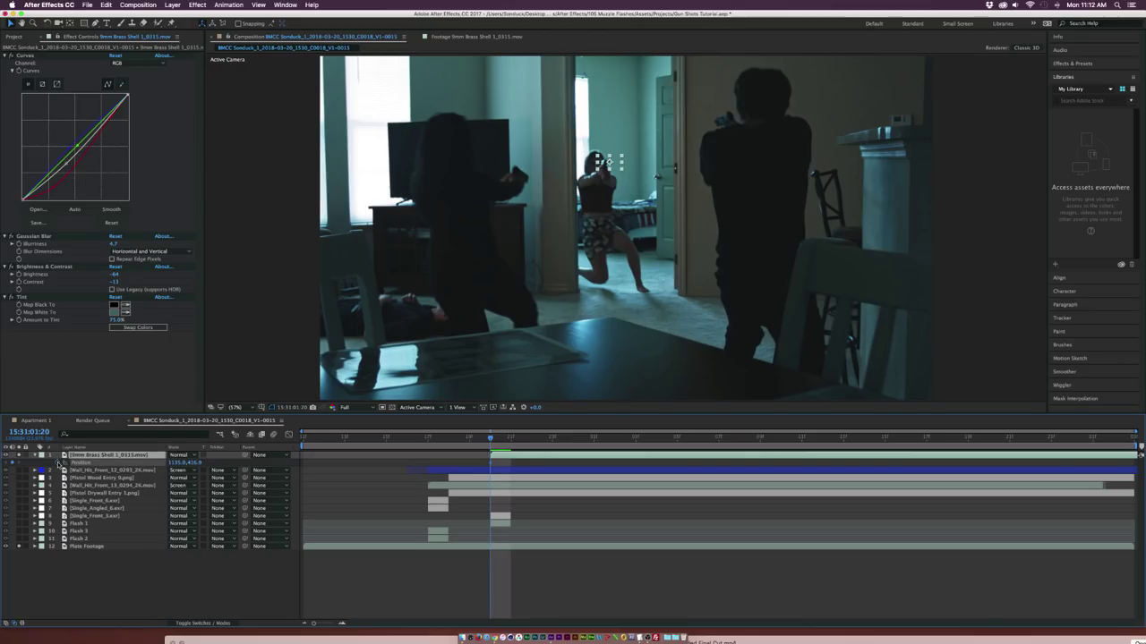
# Step: Keyframe the shell landing on the bedroom floor at 15:31:01:23, with an arc position beside the door at 15:31:01:22
pyautogui.moveTo(511, 440); pyautogui.dragTo(552, 439)
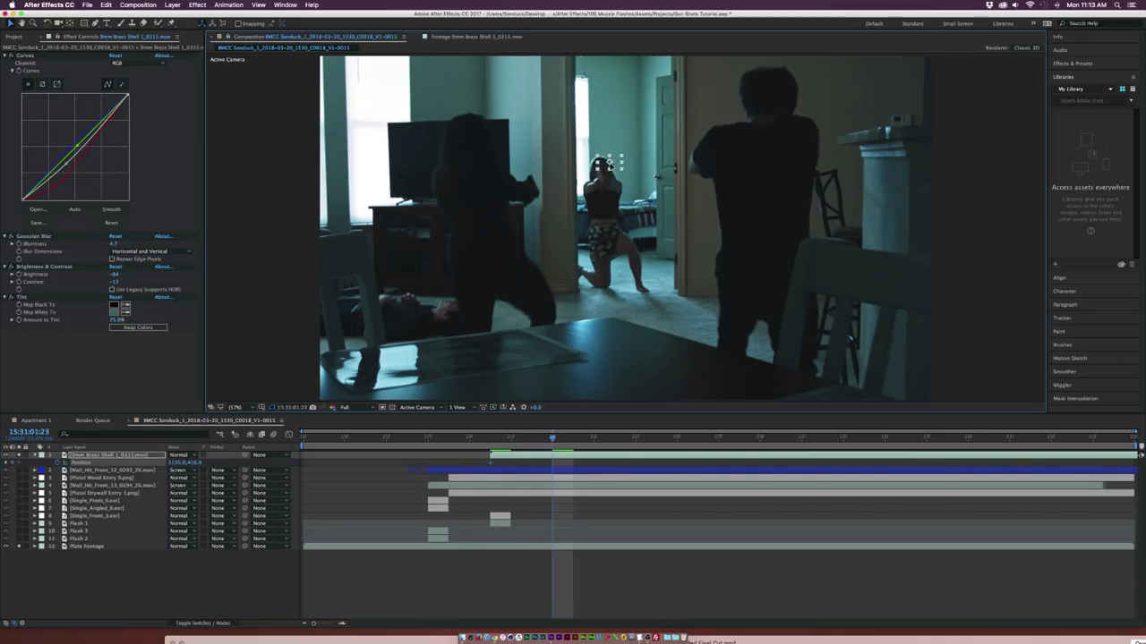
pyautogui.moveTo(611, 183); pyautogui.dragTo(660, 284)
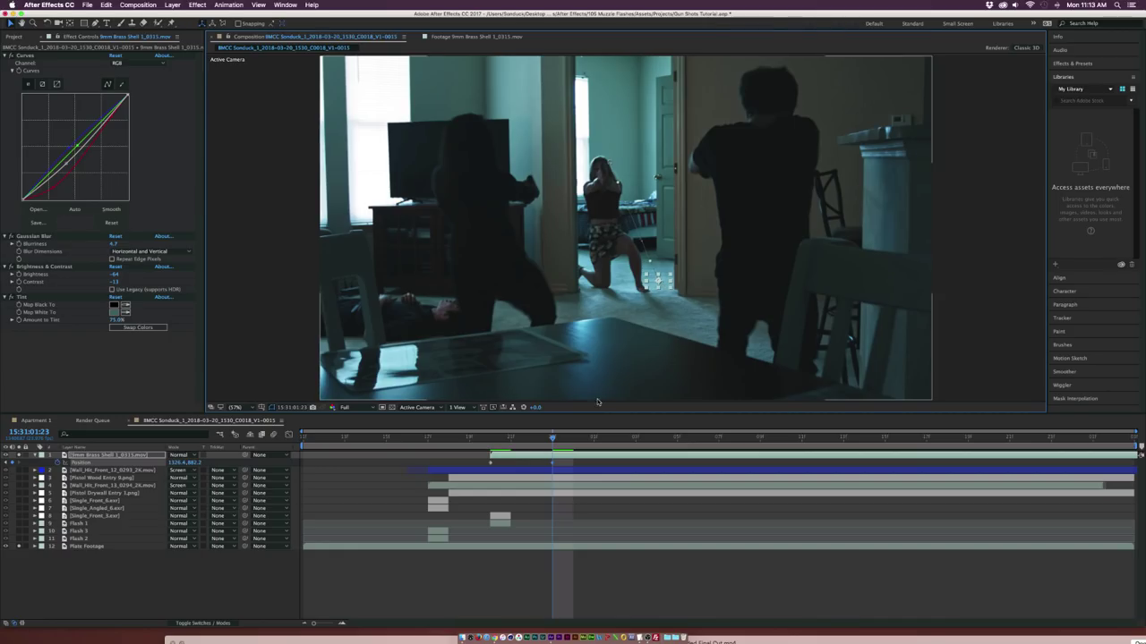
pyautogui.press('pageup')
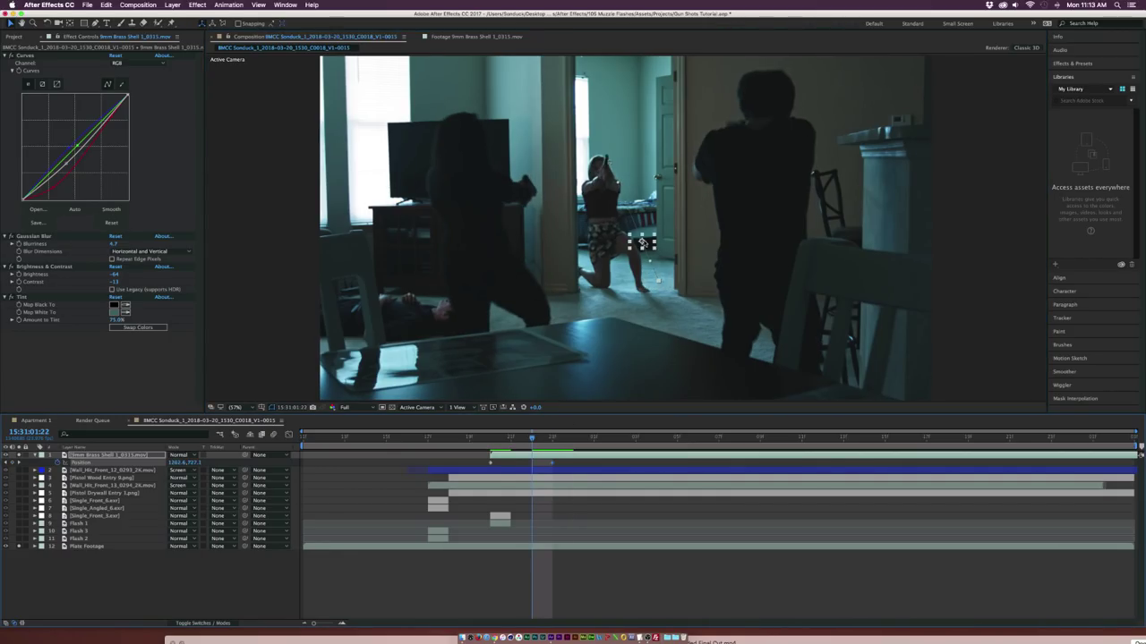
pyautogui.moveTo(656, 252); pyautogui.dragTo(660, 193)
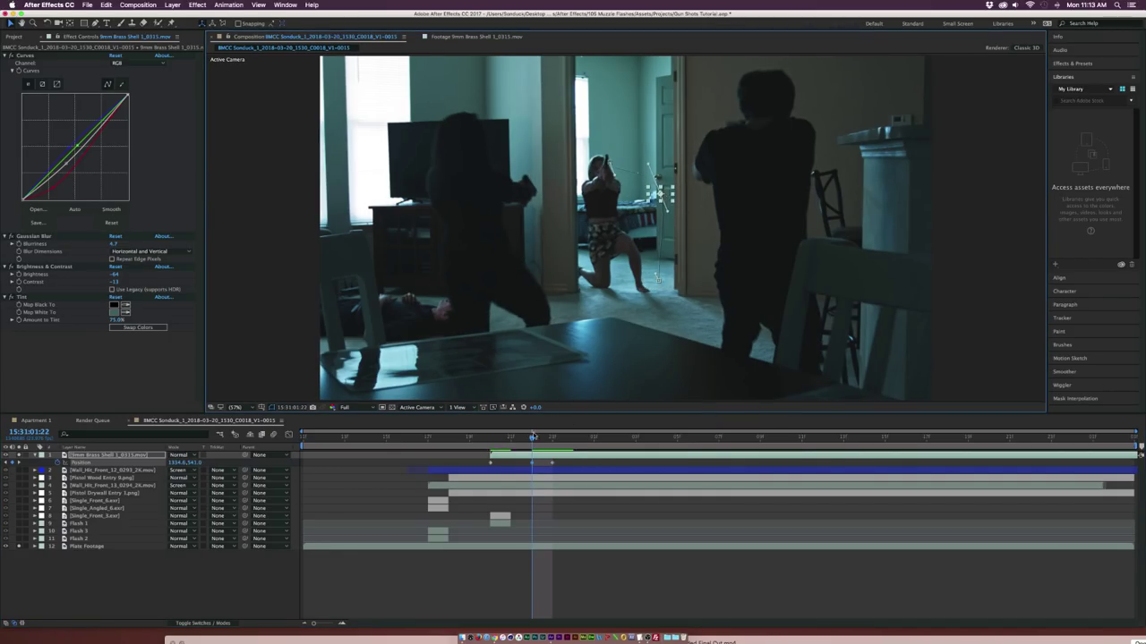
pyautogui.click(161, 600)
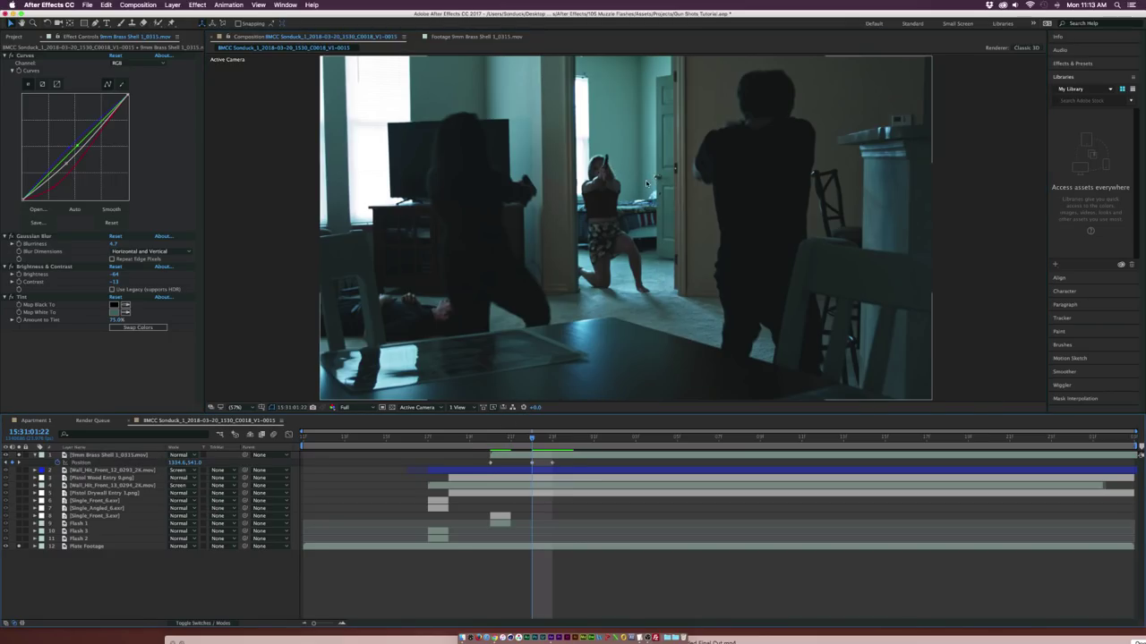
# Step: Check the shell's fall frame by frame and respace its last two position keyframes to 15:31:01:23 and 15:31:02:02
pyautogui.scroll(3, 645, 184)
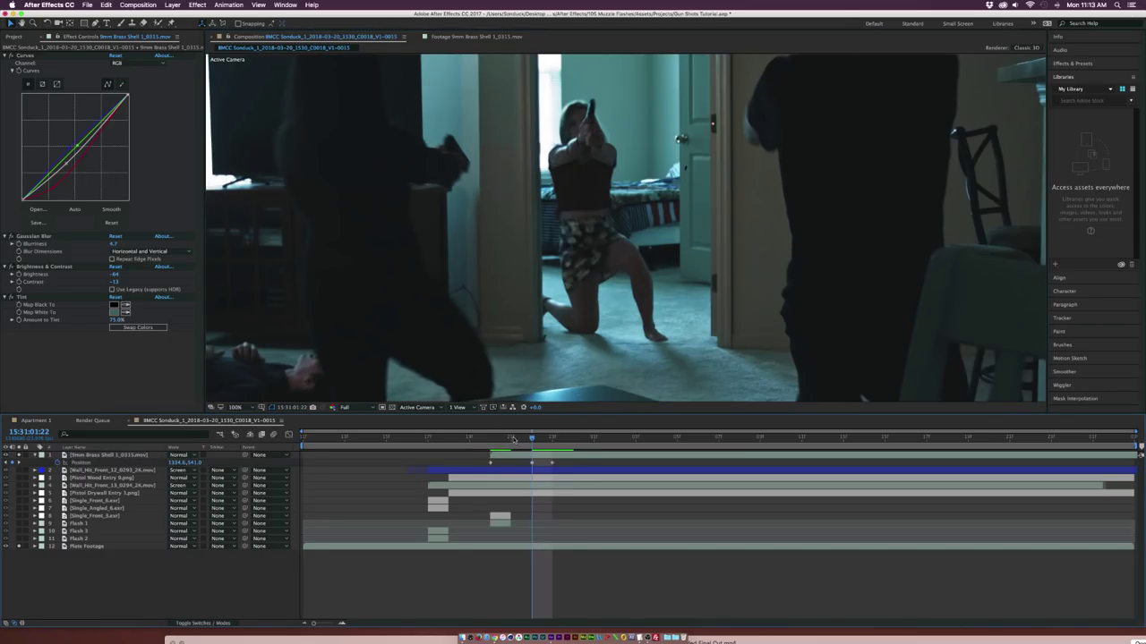
pyautogui.moveTo(513, 439); pyautogui.dragTo(554, 439)
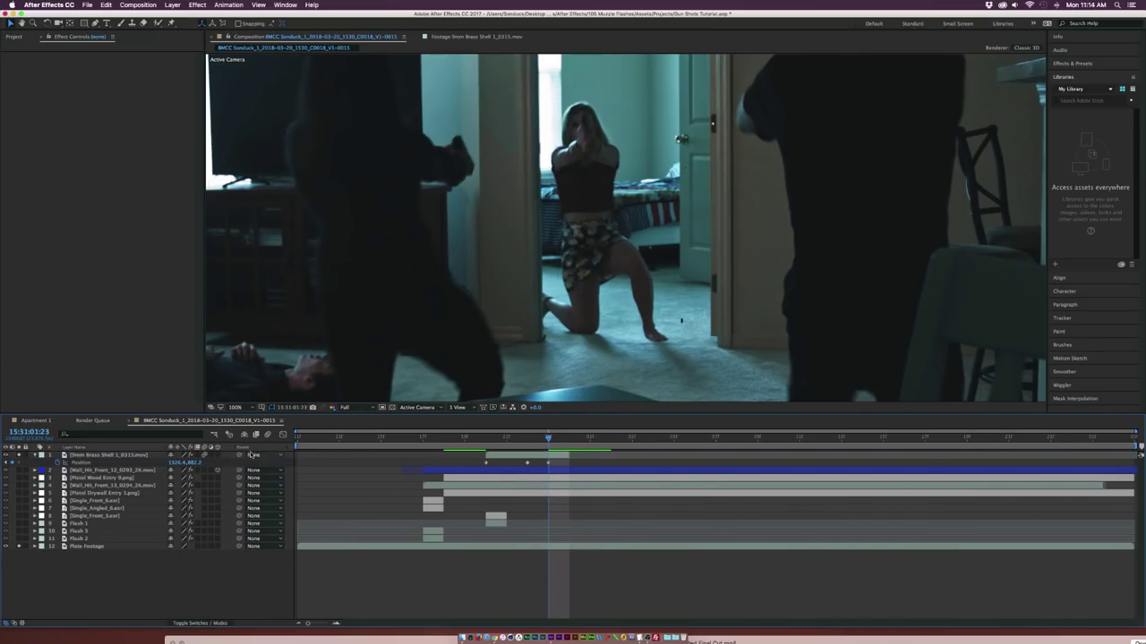
pyautogui.click(525, 441)
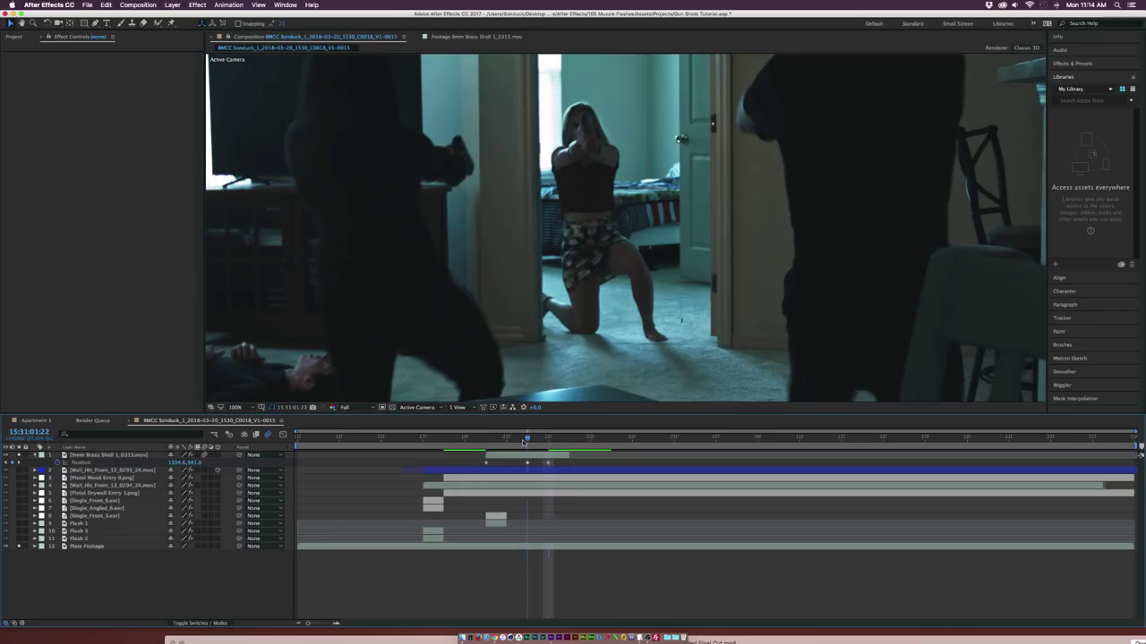
pyautogui.click(507, 438)
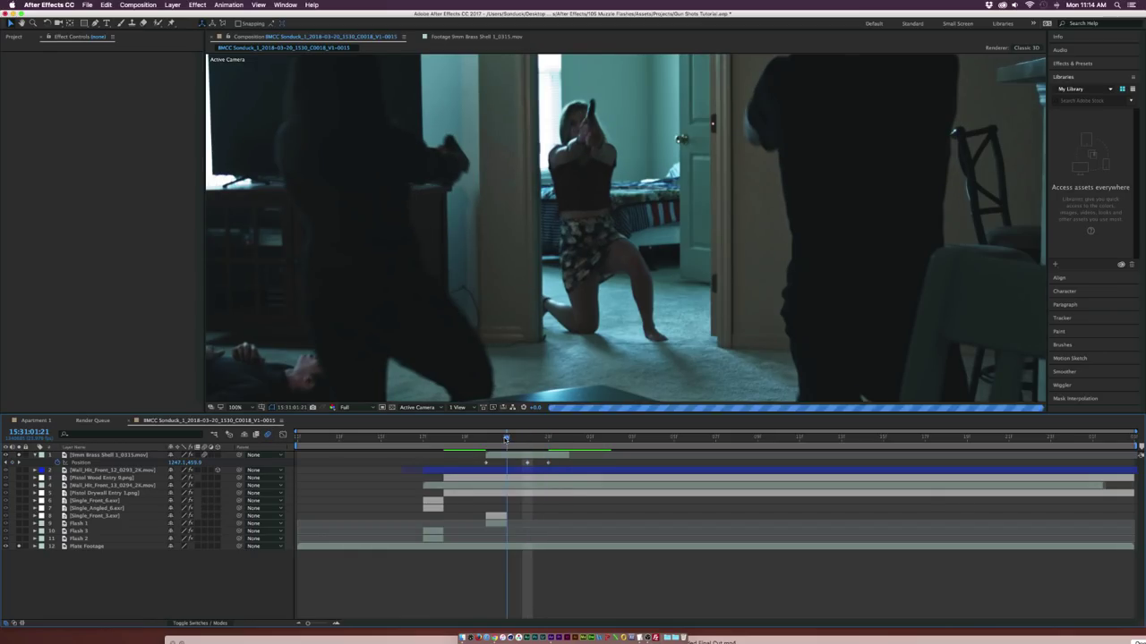
pyautogui.click(549, 463)
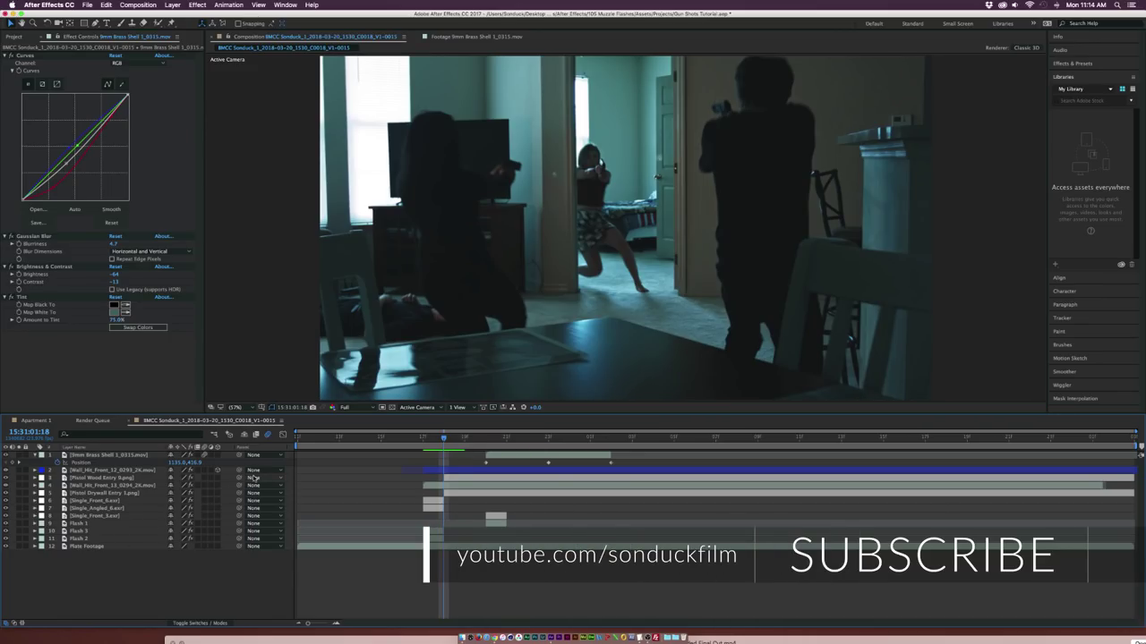
# Step: Play back the complete gunfight composite from the first shots past the shell's landing
pyautogui.moveTo(422, 439); pyautogui.dragTo(591, 439)
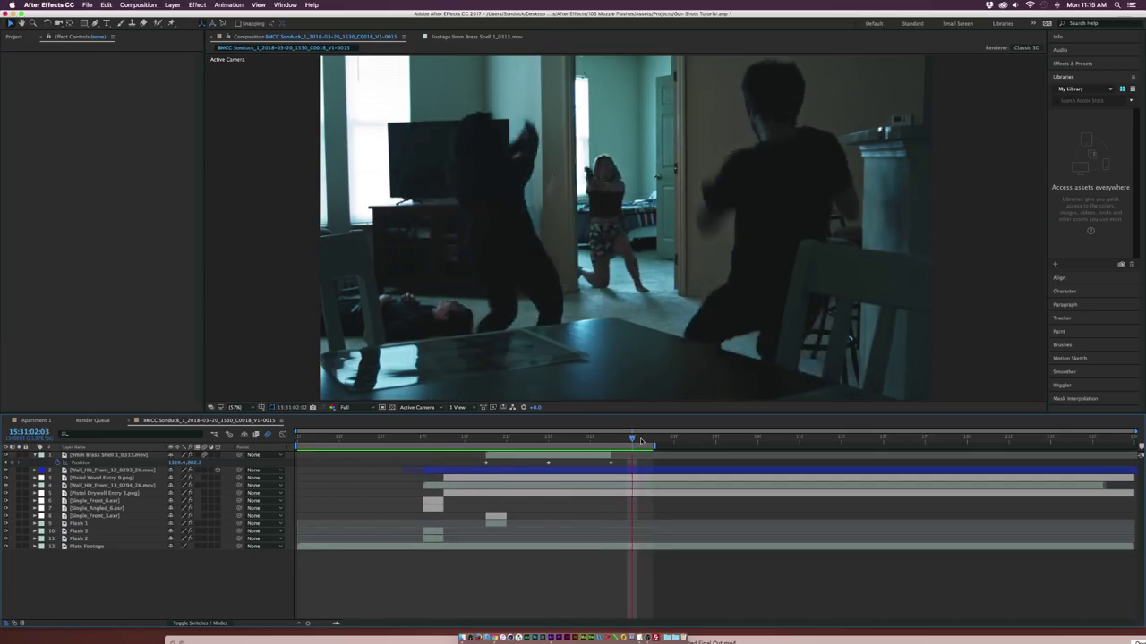
pyautogui.press('space')
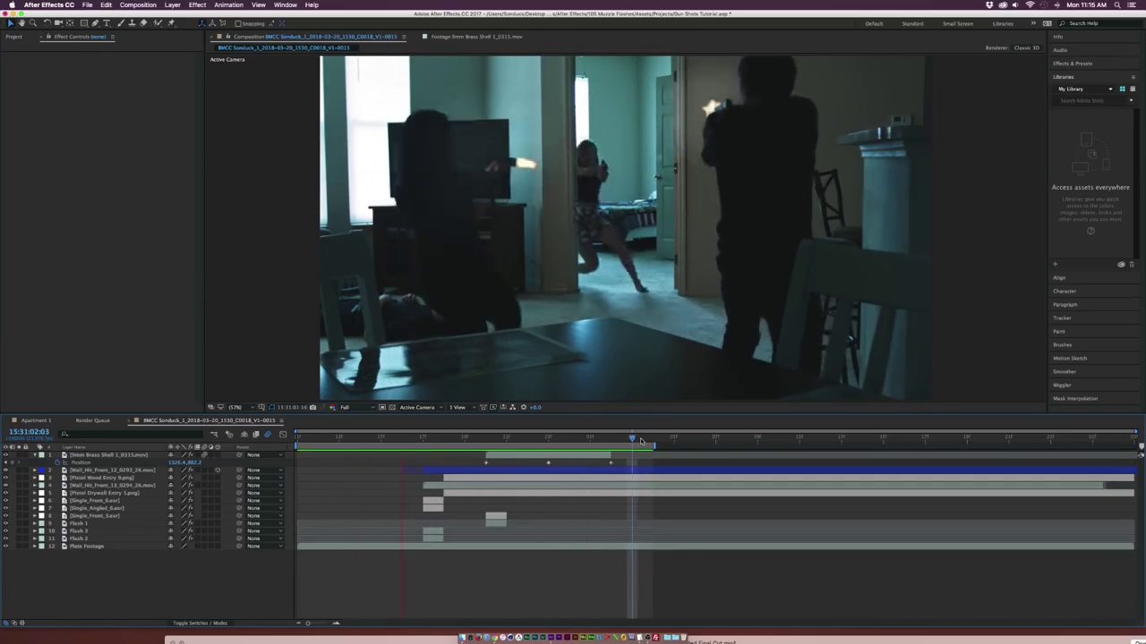